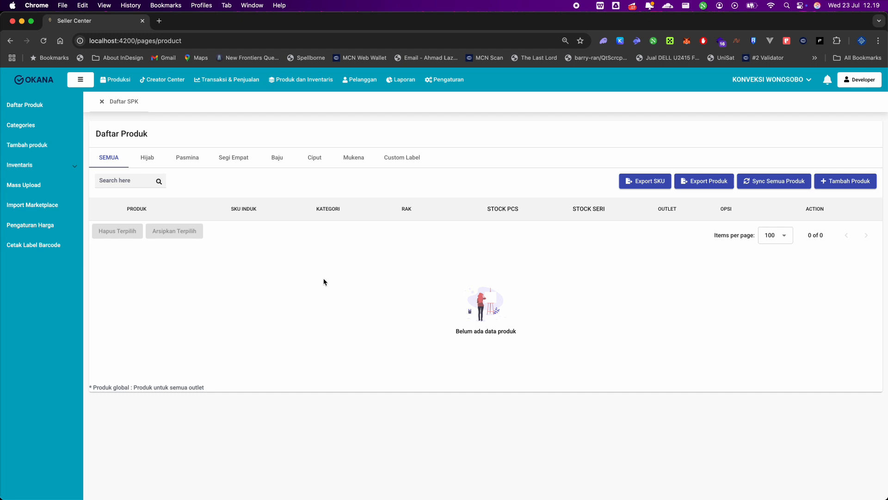
# - Start a new product and enter the name "Lasso M", parent SKU "Lasso-M" and rack "-"
pyautogui.click(845, 181)
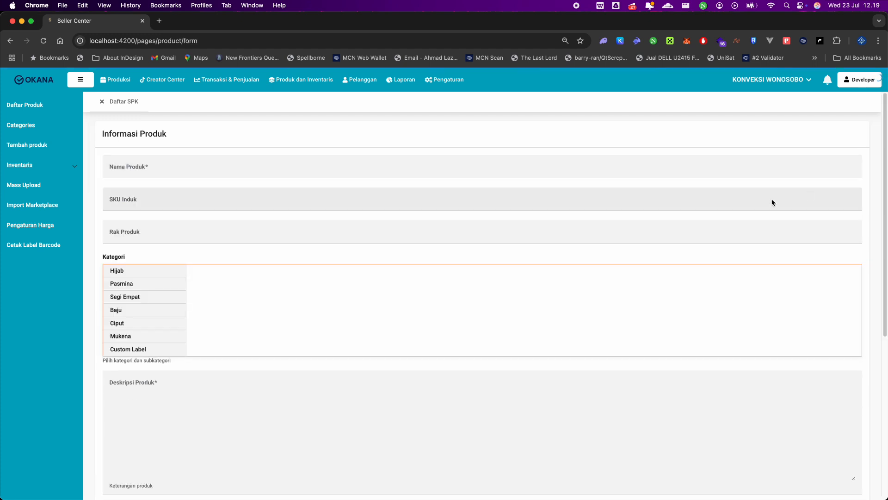
pyautogui.click(149, 173)
pyautogui.scroll(-7, 254, 311)
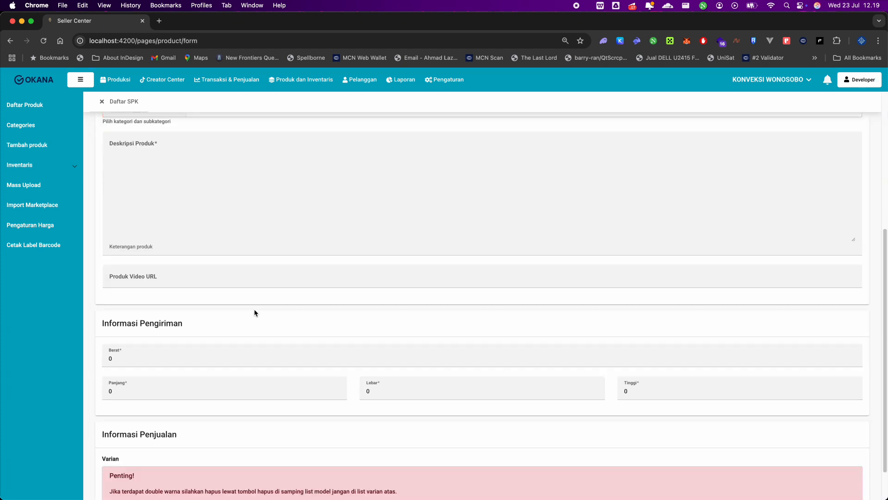
pyautogui.scroll(8, 254, 312)
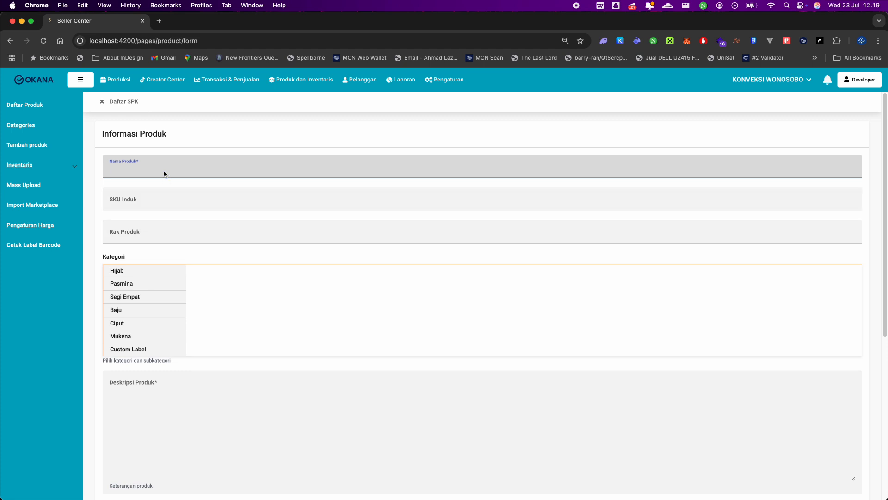
pyautogui.write('Lasso')
pyautogui.press('Tab')
pyautogui.write('Lass')
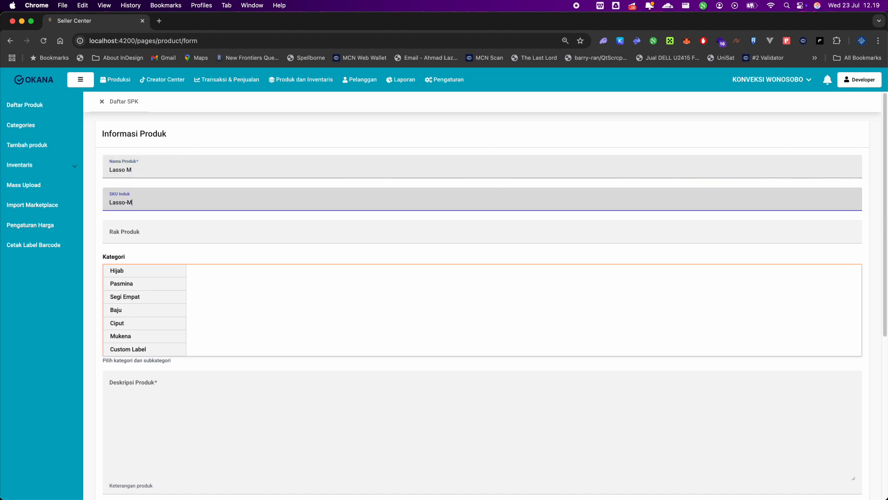
pyautogui.press('Tab')
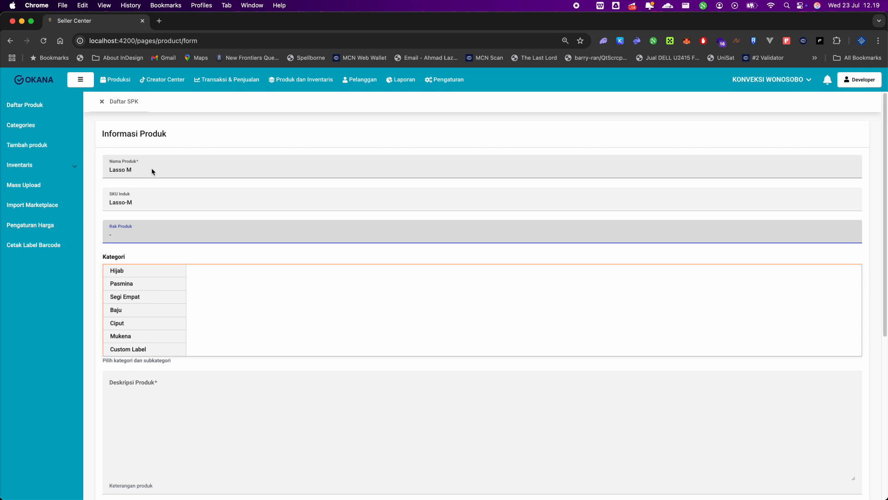
# - Assign the product to the Hijab category and enter "-" as its description
pyautogui.click(156, 260)
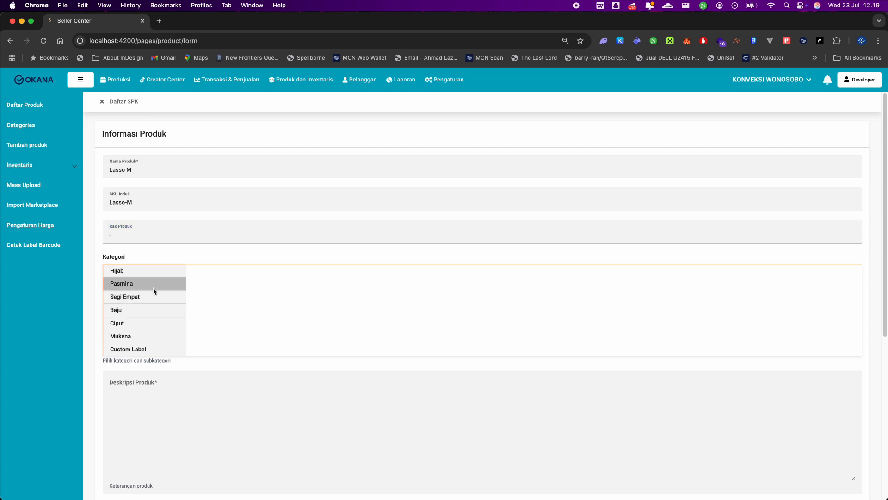
pyautogui.click(146, 272)
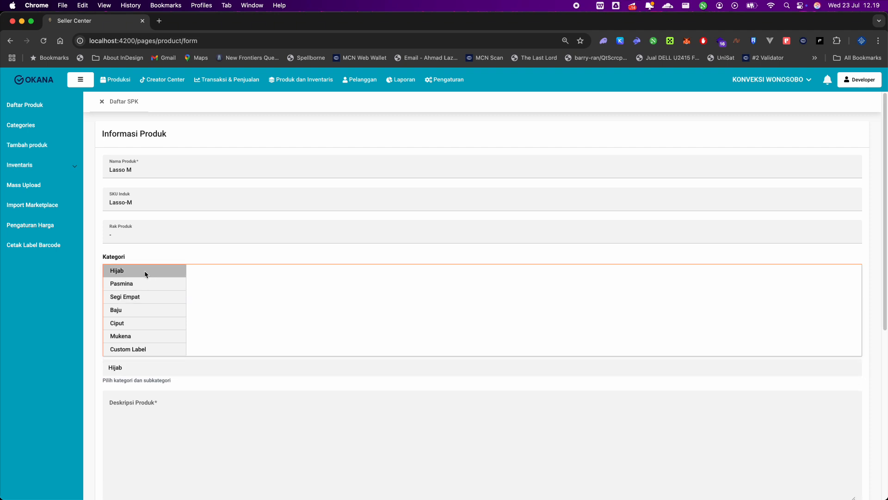
pyautogui.scroll(-3, 216, 254)
pyautogui.click(189, 285)
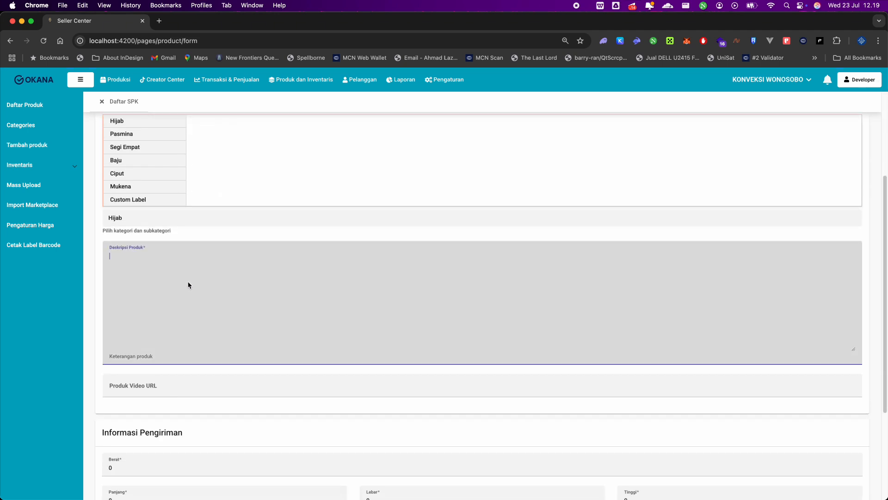
pyautogui.write('-')
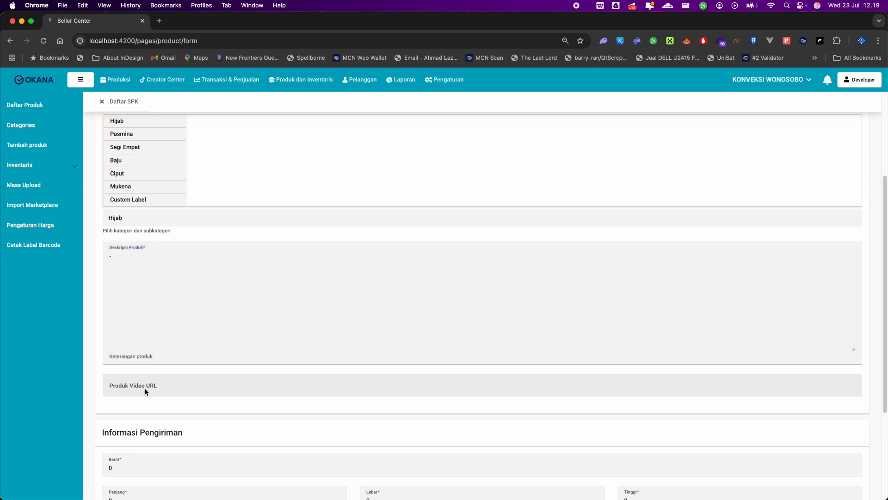
pyautogui.click(146, 392)
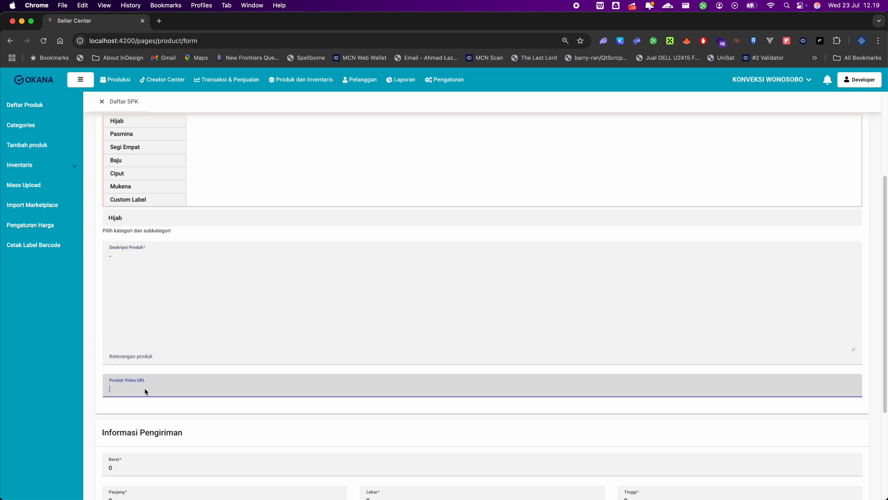
pyautogui.click(100, 397)
# - Set the product's shipping weight (Berat) to 120
pyautogui.click(104, 348)
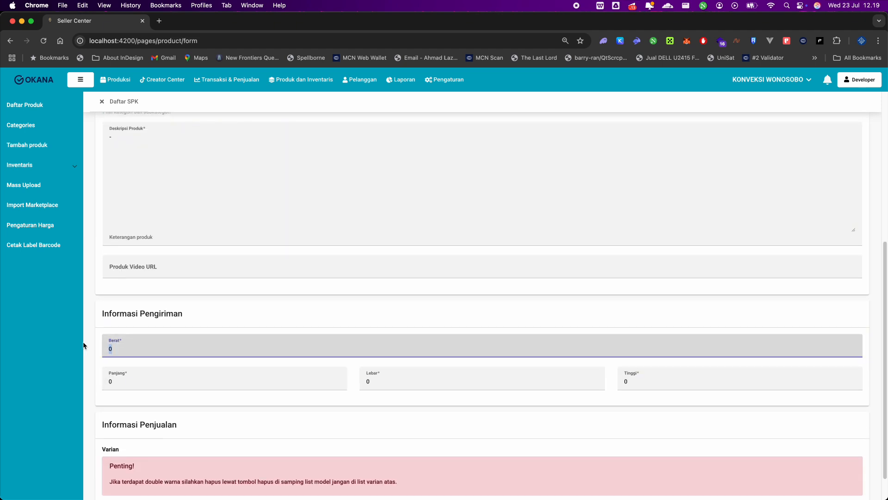
pyautogui.press('BackSpace')
pyautogui.write('120')
pyautogui.click(314, 302)
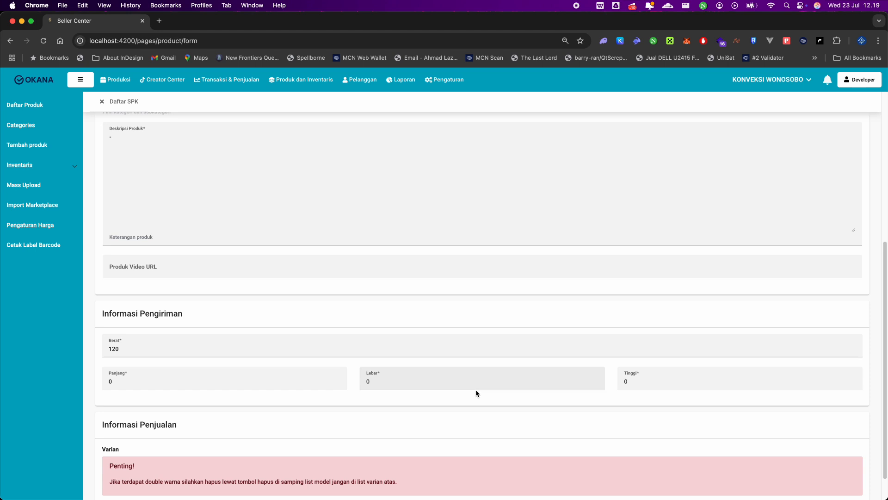
# - Add a product variant named "Warna" with "Tanah" as its first option
pyautogui.scroll(-3, 240, 411)
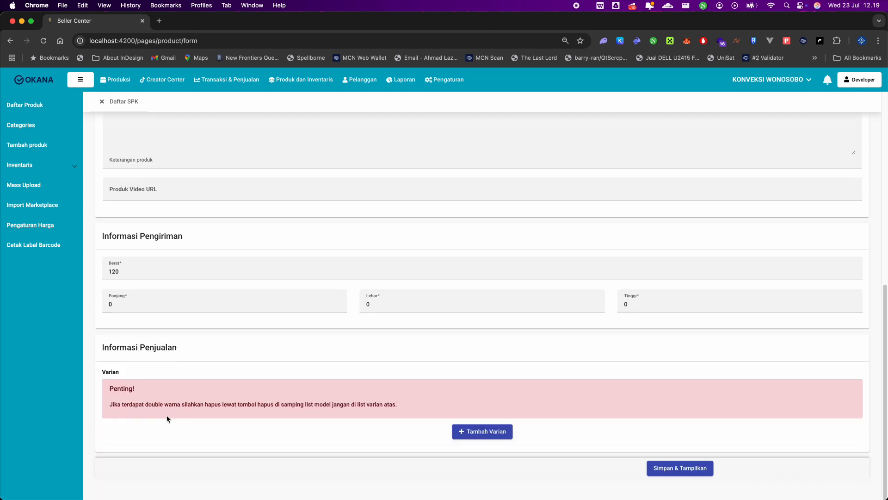
pyautogui.click(494, 437)
pyautogui.scroll(-5, 285, 362)
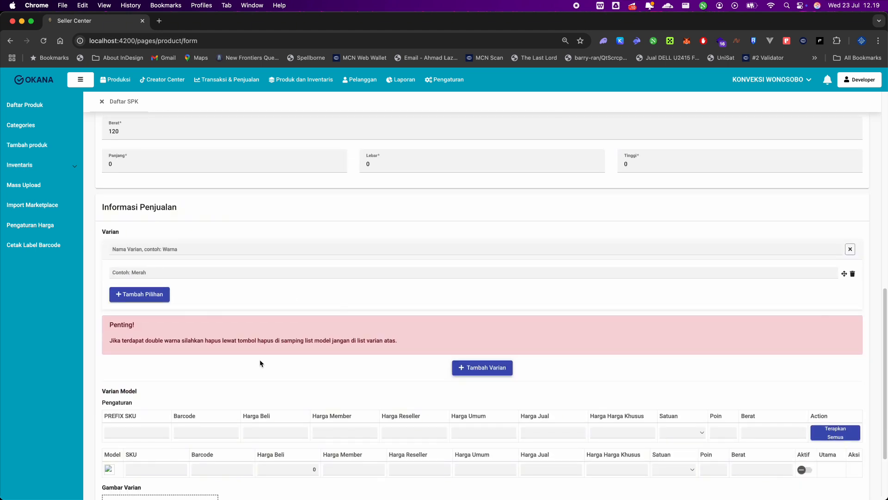
pyautogui.click(149, 253)
pyautogui.write('Warn')
pyautogui.click(175, 277)
pyautogui.write('Mer')
pyautogui.press('BackSpace')
pyautogui.press('BackSpace')
pyautogui.press('BackSpace')
pyautogui.write('Tanah')
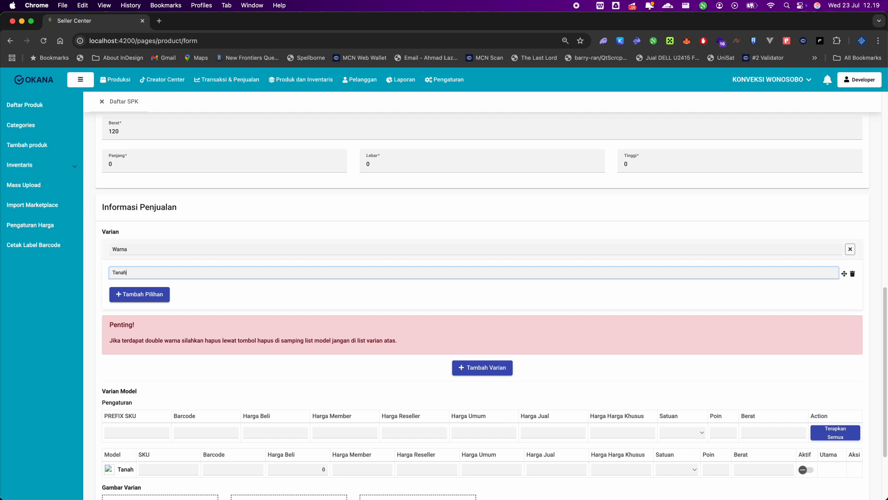
# - Add "Hitam" and "Khaky" as further options of the Warna variant
pyautogui.click(134, 294)
pyautogui.click(132, 293)
pyautogui.write('Hitam')
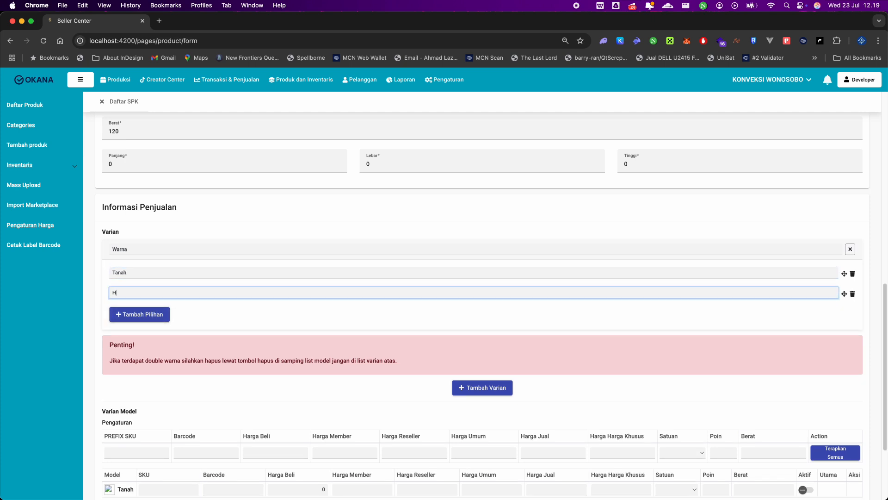
pyautogui.click(145, 318)
pyautogui.click(144, 317)
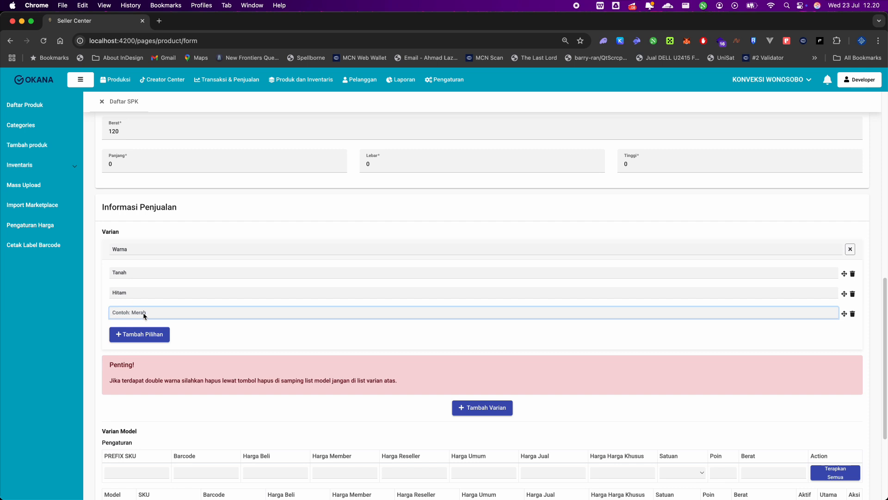
pyautogui.write('Khaky')
pyautogui.click(256, 384)
# - In the shared variant settings, enter prefix SKU "Lasso-M", Harga Beli 20000, Harga Member 25000, Harga Reseller 27500 and Harga Umum 30000
pyautogui.scroll(-3, 255, 385)
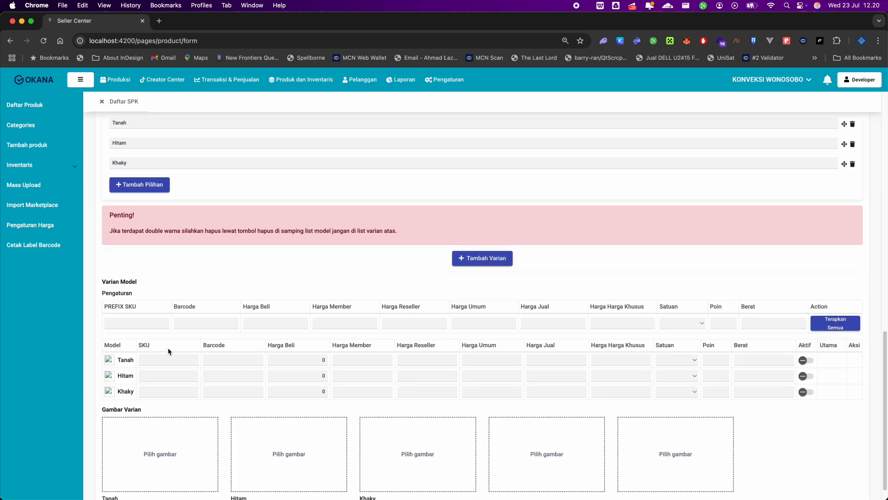
pyautogui.click(132, 322)
pyautogui.click(287, 323)
pyautogui.press('Tab')
pyautogui.write('25000')
pyautogui.press('Tab')
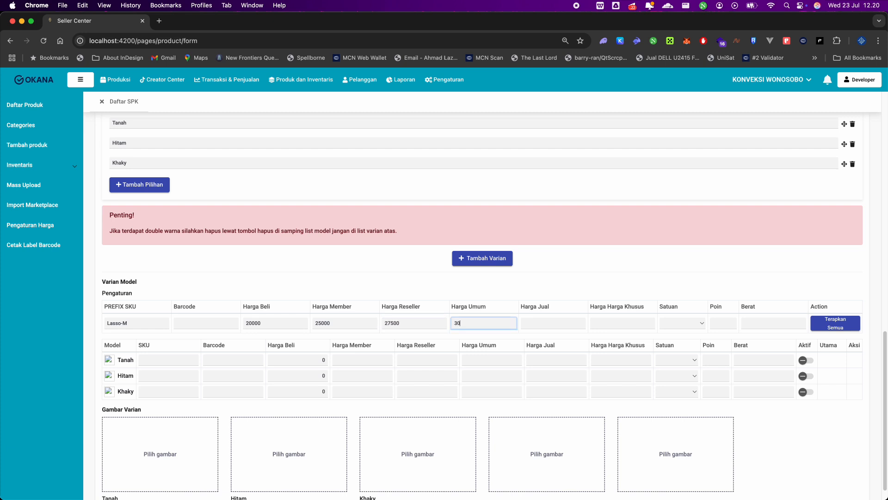
# - Set the shared Harga Jual to 40000 and the special price (Harga Khusus) to 25000
pyautogui.press('Tab')
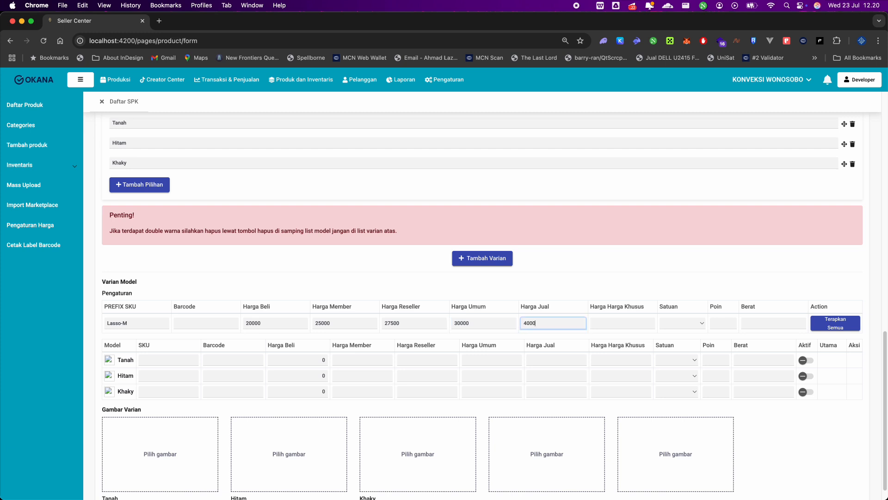
pyautogui.doubleClick(537, 323)
pyautogui.click(608, 324)
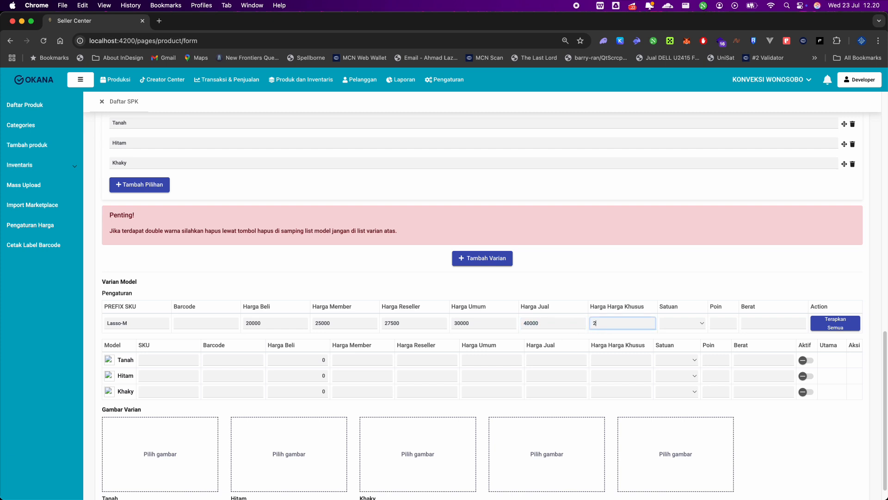
pyautogui.write('25000')
# - Set the shared unit to PCS, points to 0 and weight to 120, and apply the settings to all variant models
pyautogui.click(682, 323)
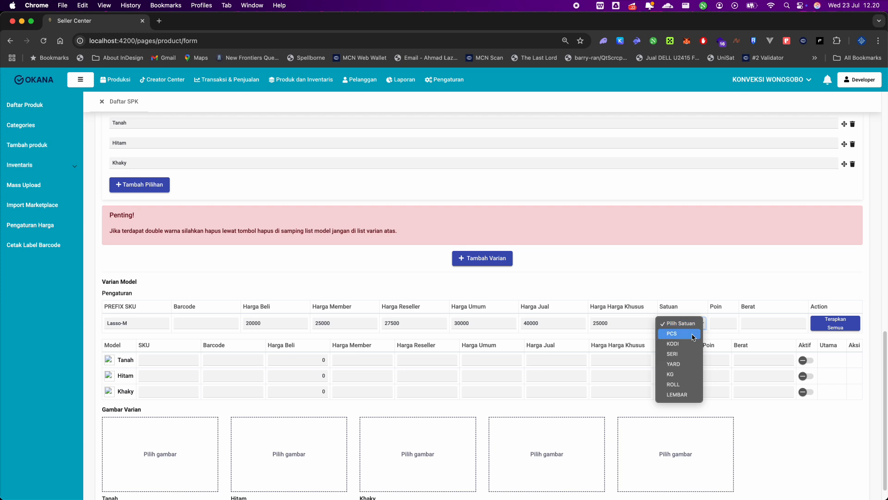
pyautogui.click(685, 334)
pyautogui.click(720, 324)
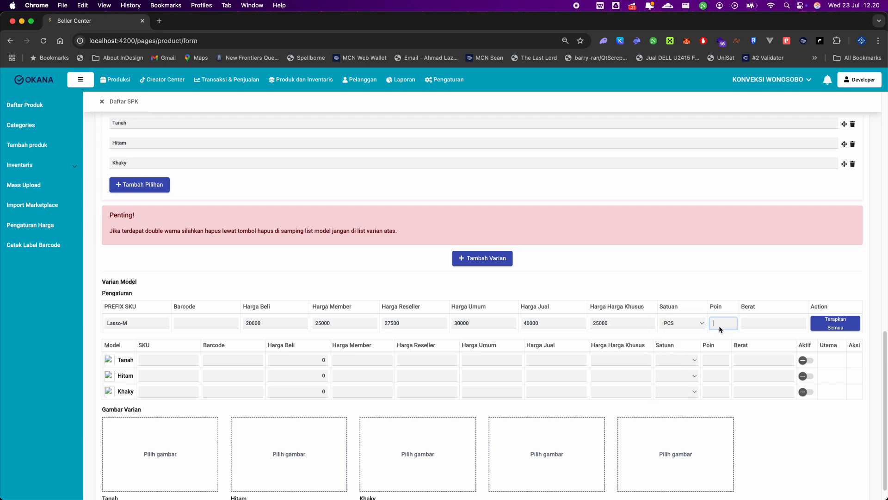
pyautogui.write('0')
pyautogui.click(753, 323)
pyautogui.write('120')
pyautogui.click(753, 292)
pyautogui.click(842, 328)
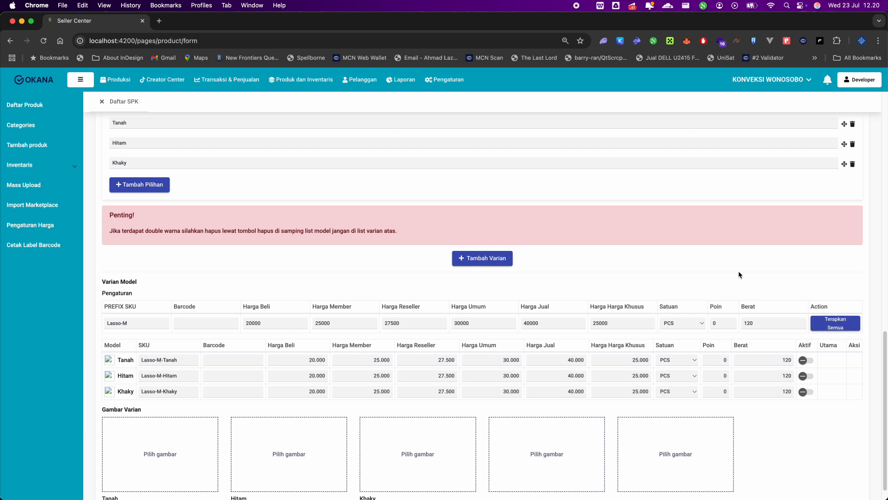
# - Upload the dark-blue overlapping-rings logo from the Documents folder as the Tanah variant's image
pyautogui.scroll(-2, 674, 272)
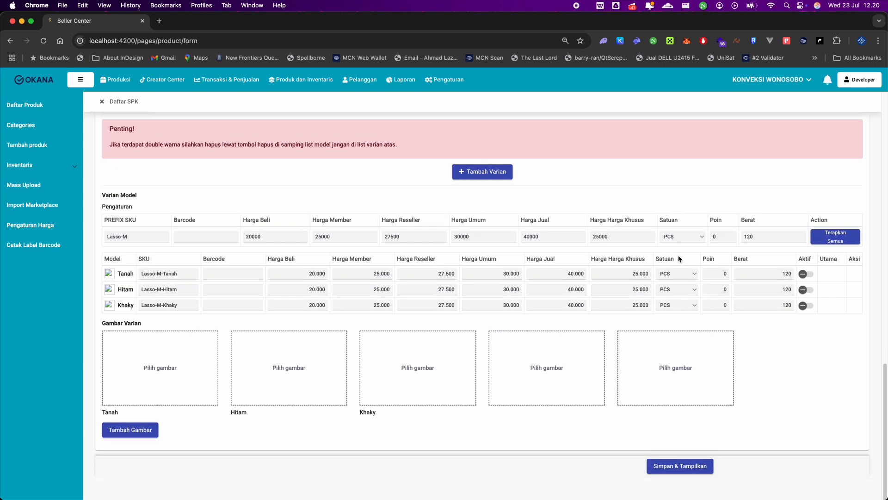
pyautogui.click(187, 365)
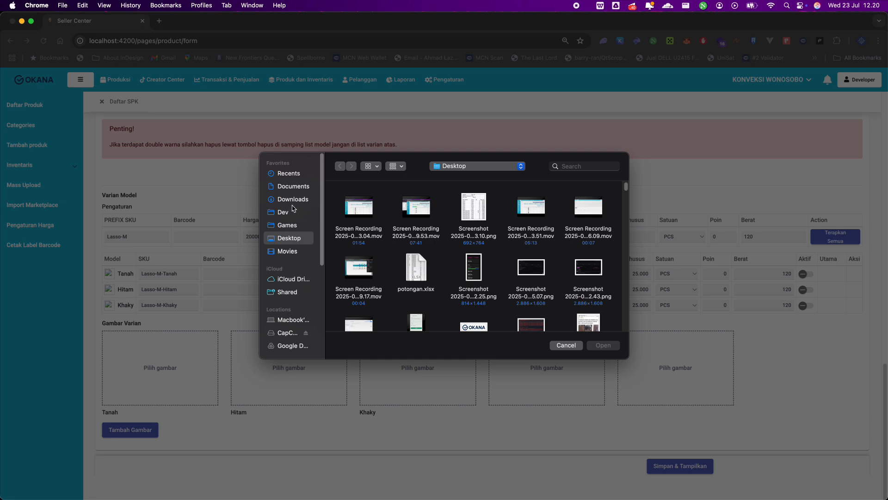
pyautogui.scroll(-3, 377, 254)
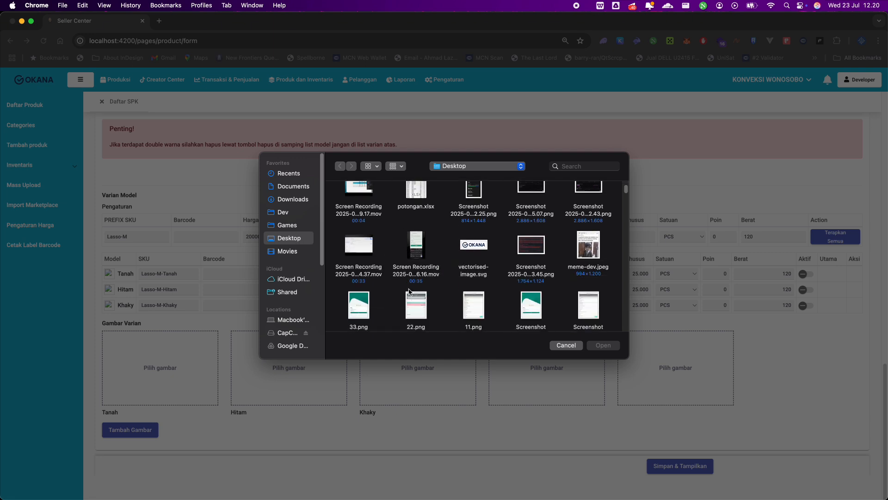
pyautogui.scroll(-2, 414, 289)
pyautogui.scroll(-5, 518, 254)
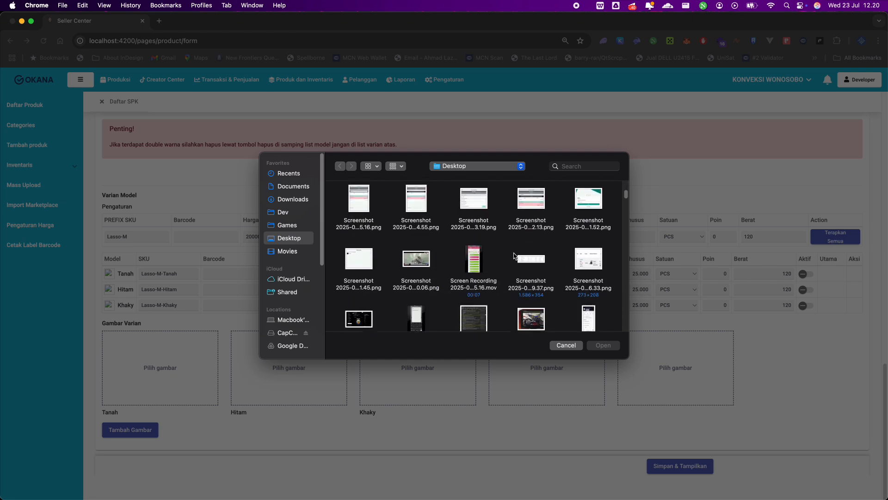
pyautogui.click(293, 199)
pyautogui.scroll(-2, 416, 257)
pyautogui.scroll(-2, 417, 258)
pyautogui.click(293, 186)
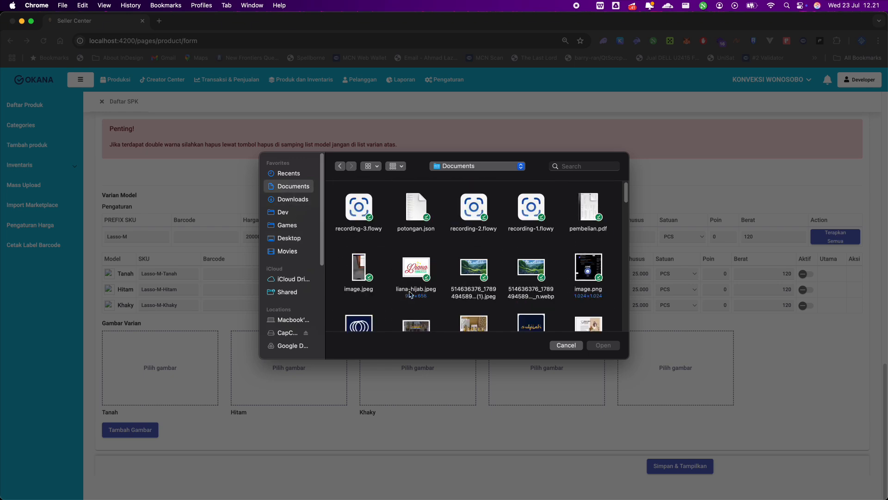
pyautogui.scroll(-2, 367, 292)
pyautogui.click(359, 277)
pyautogui.click(602, 345)
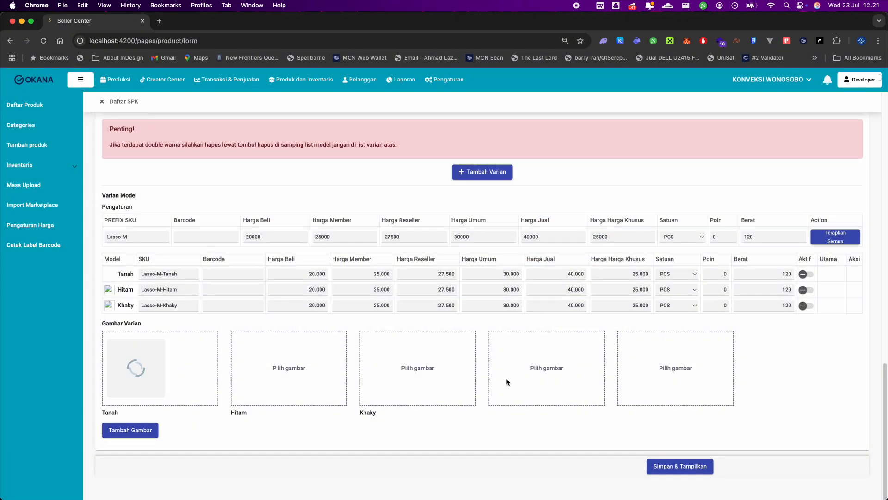
# - Make Tanah the main (Utama) variant, and save and display the product
pyautogui.scroll(7, 748, 365)
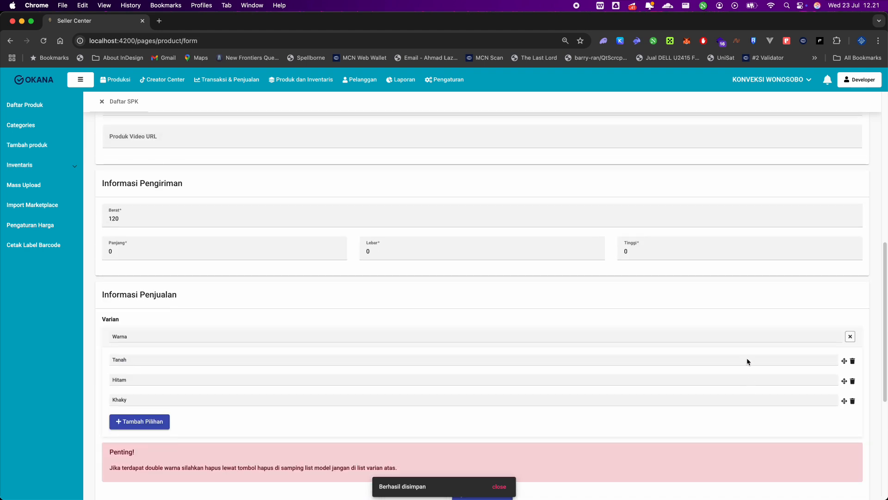
pyautogui.scroll(-4, 748, 361)
pyautogui.scroll(-2, 746, 355)
pyautogui.click(832, 329)
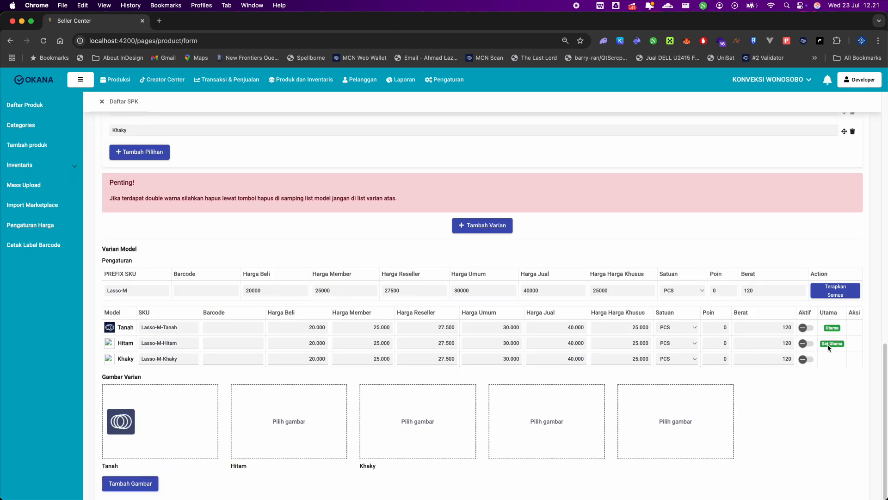
pyautogui.scroll(-2, 803, 407)
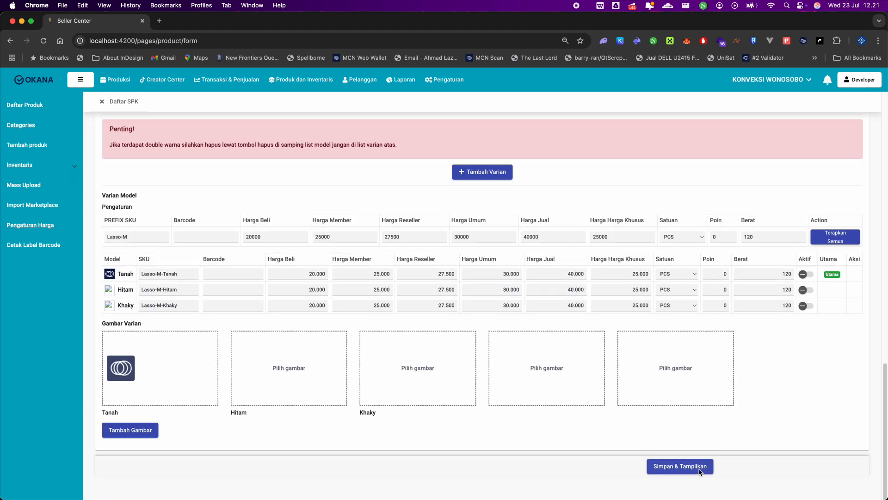
pyautogui.click(693, 468)
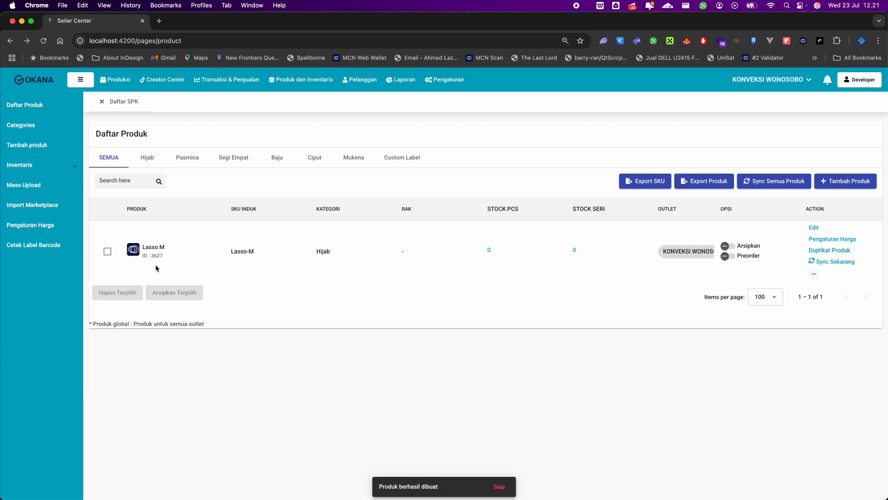
pyautogui.moveTo(142, 246); pyautogui.dragTo(159, 259)
pyautogui.click(321, 277)
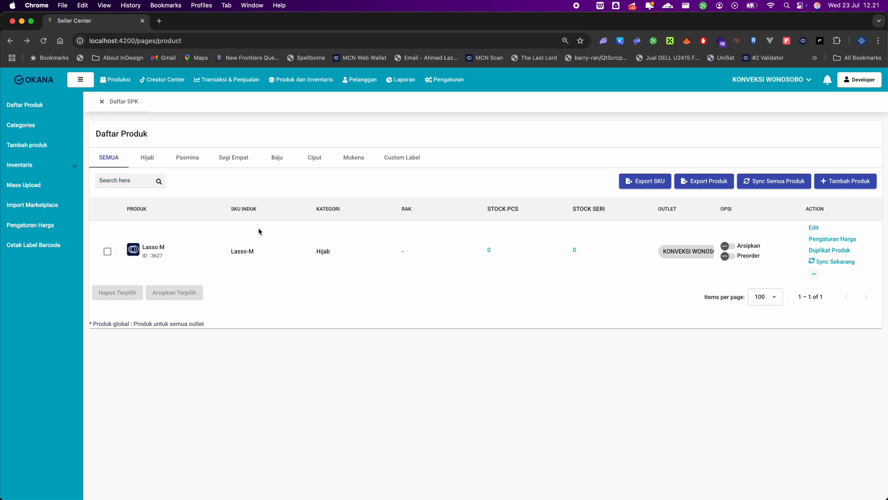
# - Open the production settings (Pengaturan Produksi) and review the list of production processes and their fees
pyautogui.click(116, 84)
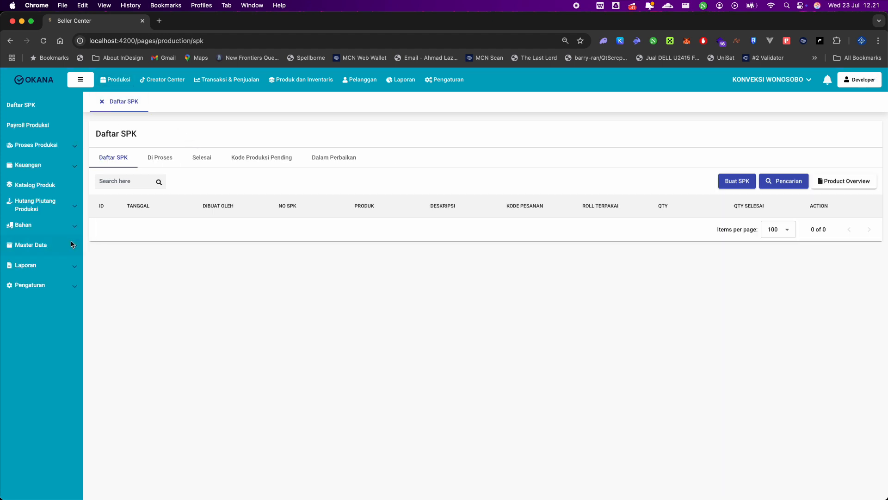
pyautogui.click(62, 291)
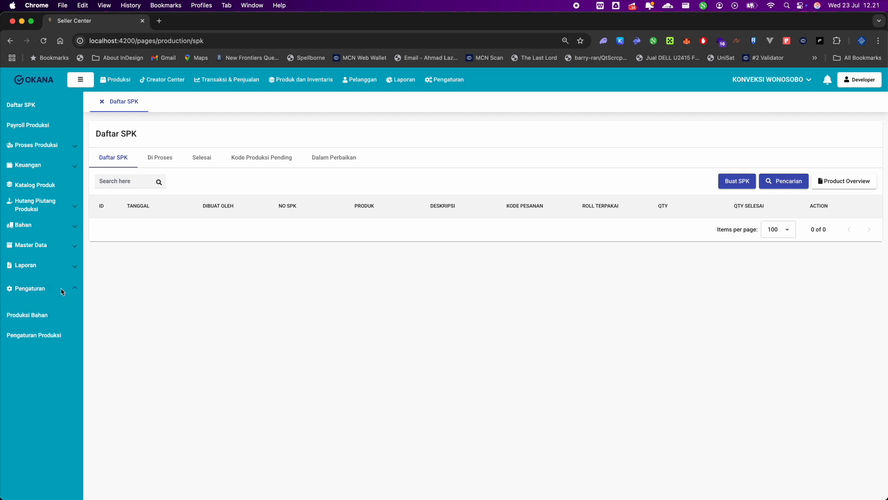
pyautogui.click(48, 335)
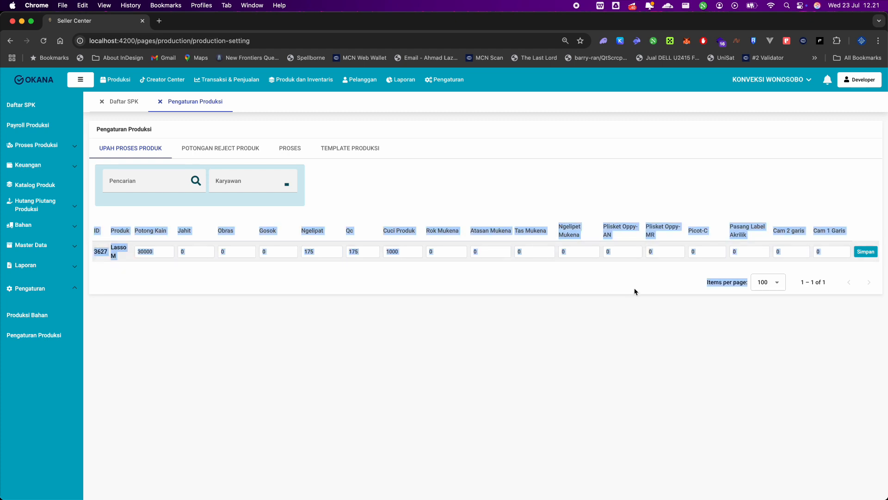
pyautogui.click(292, 153)
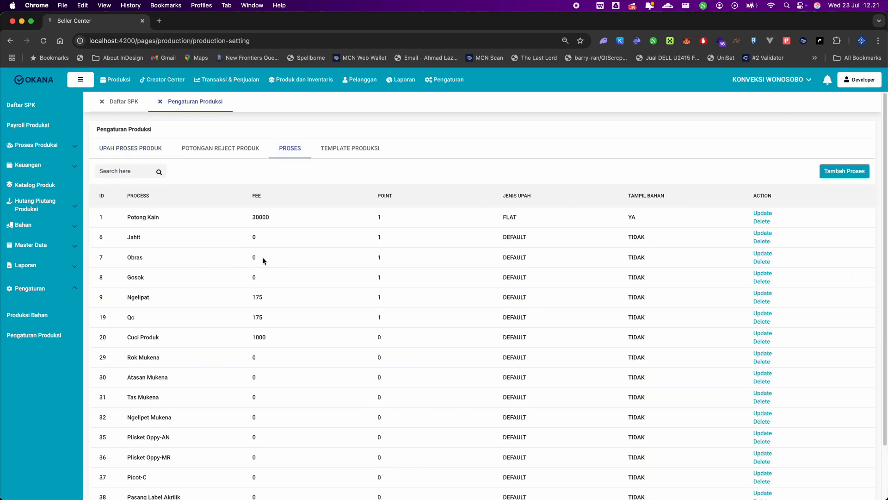
pyautogui.scroll(-3, 339, 324)
pyautogui.scroll(3, 338, 326)
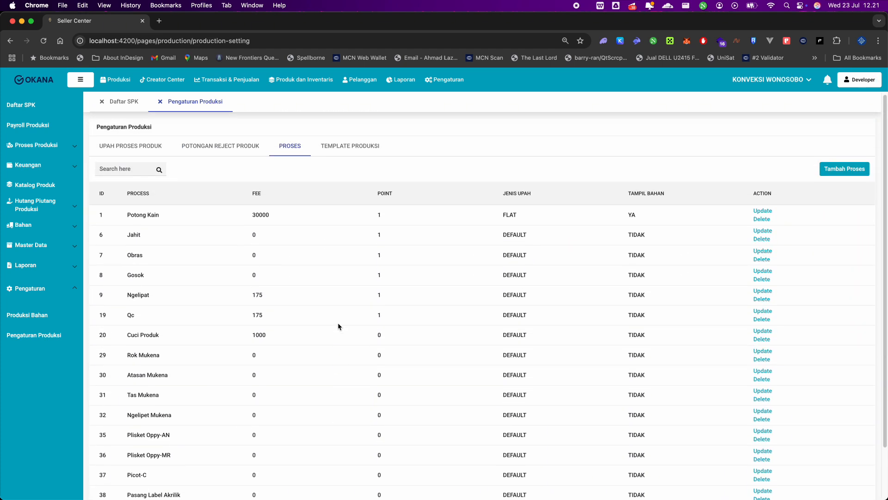
# - Set the process wages for Lasso M to Jahit 3000, Obras 2000 and Gosok 500, and save them
pyautogui.click(143, 157)
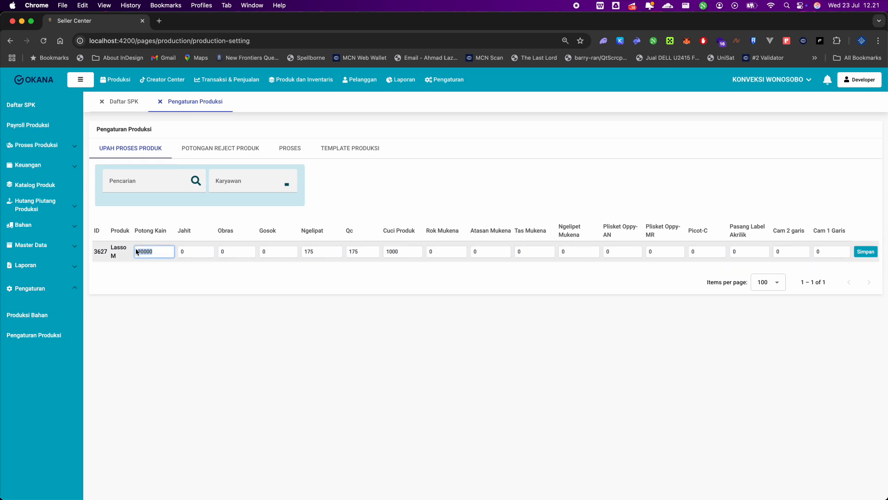
pyautogui.click(151, 238)
pyautogui.click(193, 252)
pyautogui.write('3000')
pyautogui.click(232, 257)
pyautogui.press('BackSpace')
pyautogui.write('2000')
pyautogui.click(262, 253)
pyautogui.write('500')
pyautogui.click(262, 259)
pyautogui.click(867, 253)
# - Define the production template for Lasso M with Potong Kain, Jahit, Obras, Ngelipat and Qc in that order, and save it
pyautogui.click(350, 149)
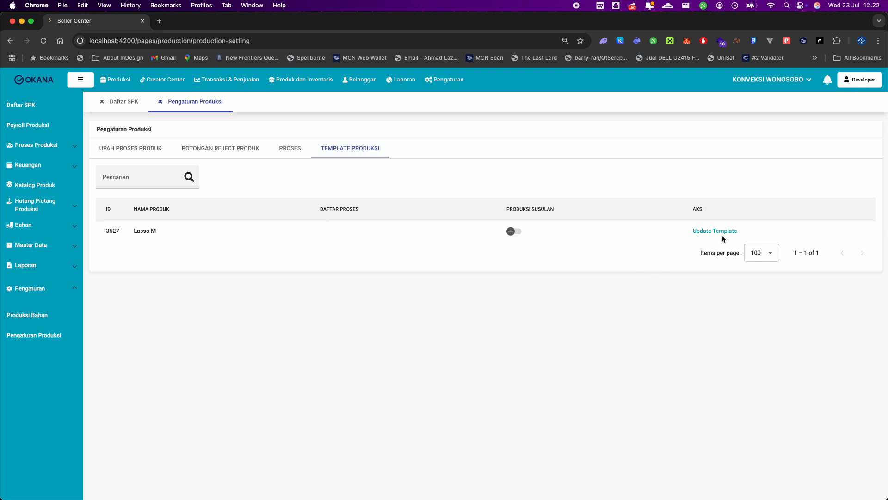
pyautogui.click(722, 233)
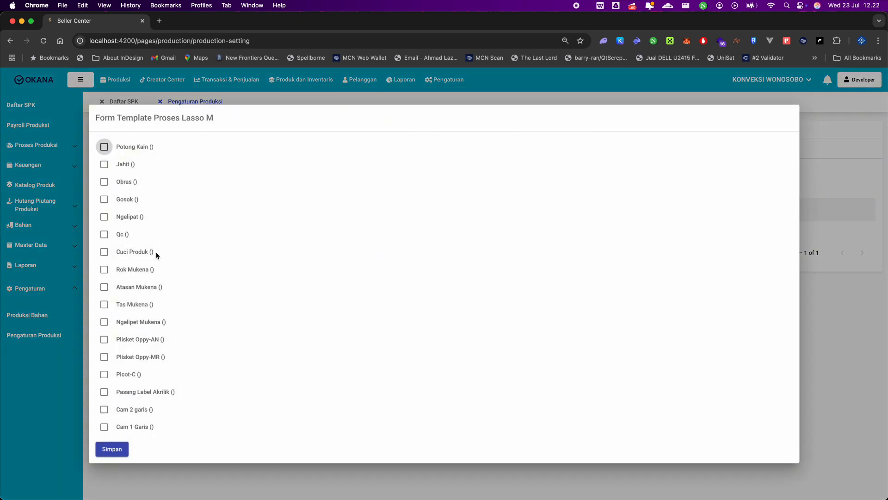
pyautogui.click(104, 148)
pyautogui.click(104, 165)
pyautogui.click(103, 184)
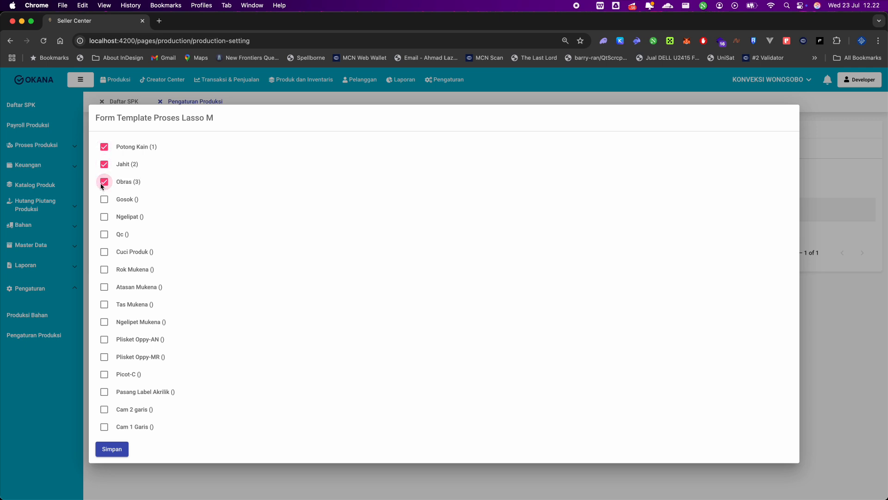
pyautogui.click(103, 216)
pyautogui.click(104, 236)
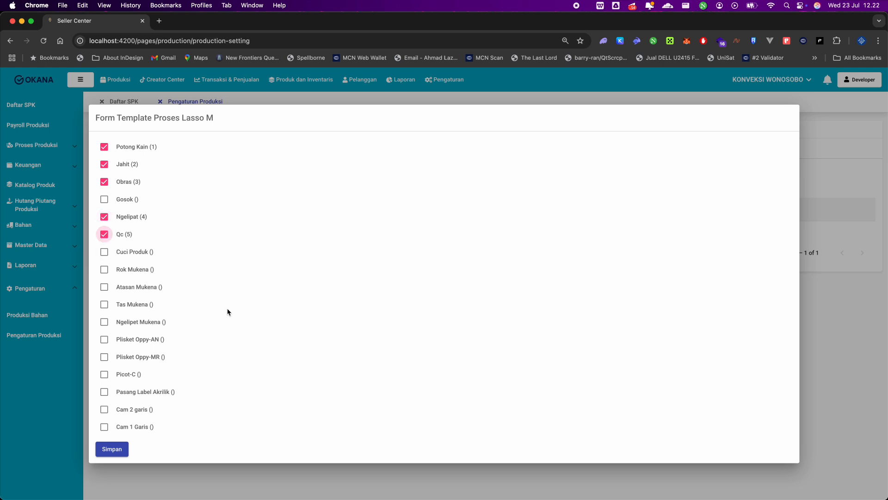
pyautogui.click(114, 449)
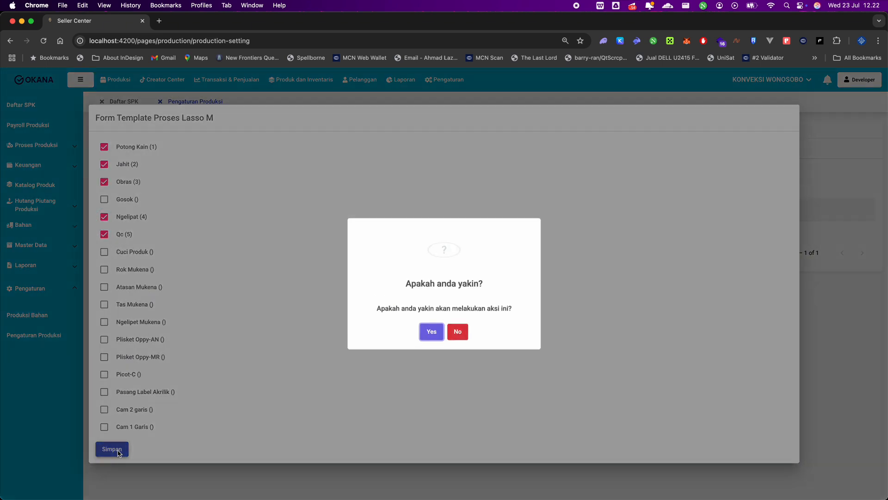
pyautogui.click(432, 330)
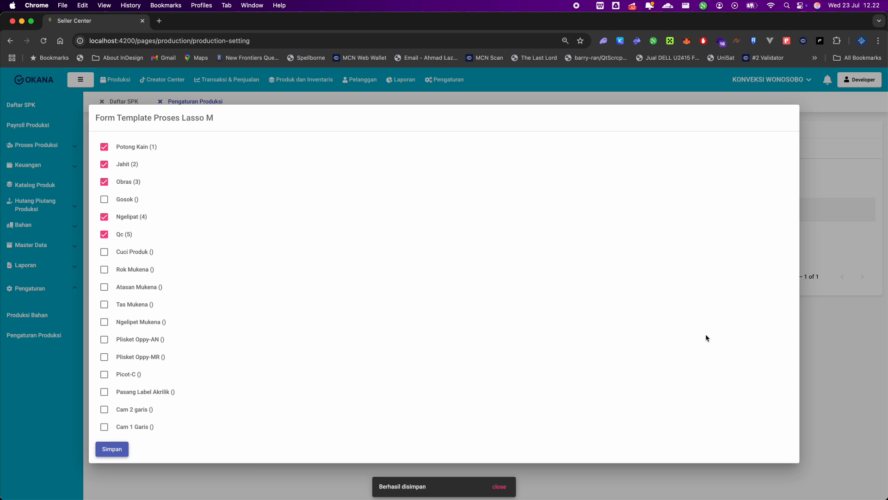
pyautogui.click(808, 356)
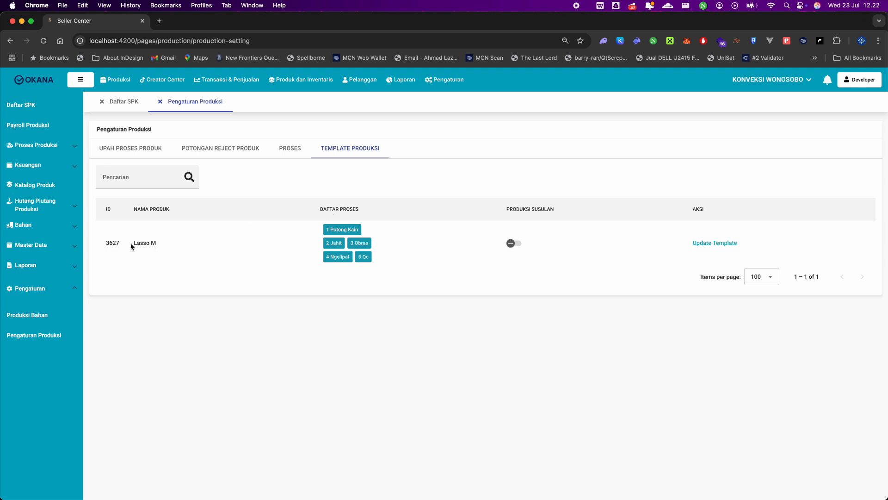
# - Enable Produksi Susulan for Lasso M in the production templates
pyautogui.moveTo(132, 246); pyautogui.dragTo(162, 248)
pyautogui.click(194, 225)
pyautogui.click(511, 243)
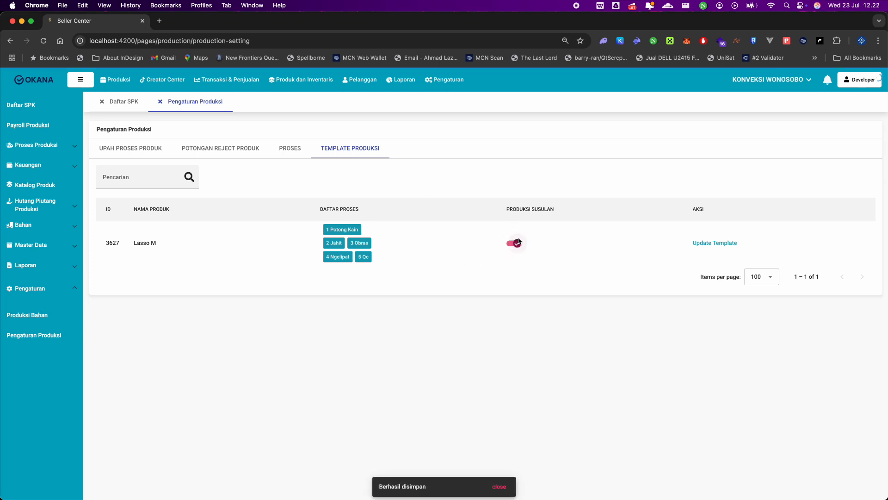
pyautogui.click(284, 151)
pyautogui.click(331, 150)
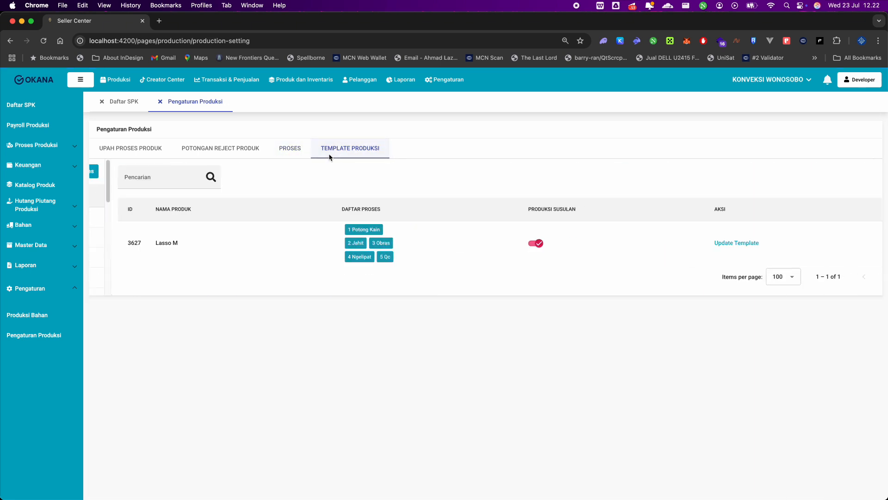
pyautogui.click(140, 152)
pyautogui.click(36, 109)
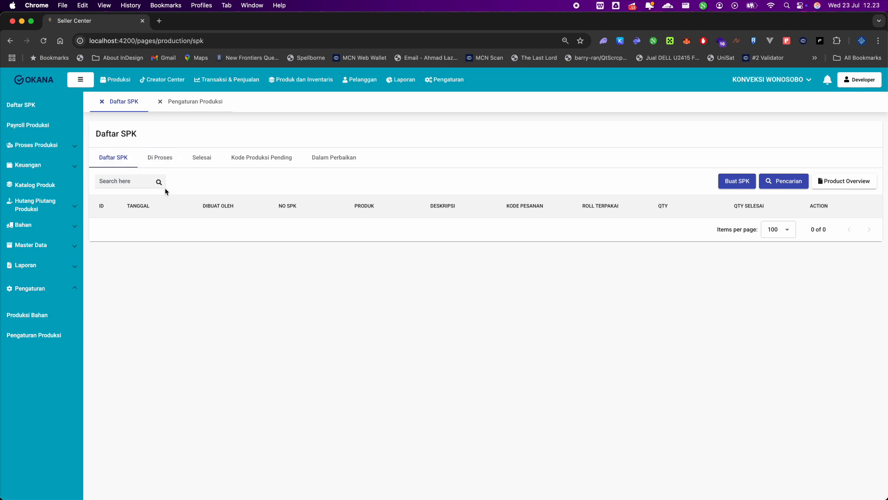
pyautogui.click(736, 181)
pyautogui.click(606, 135)
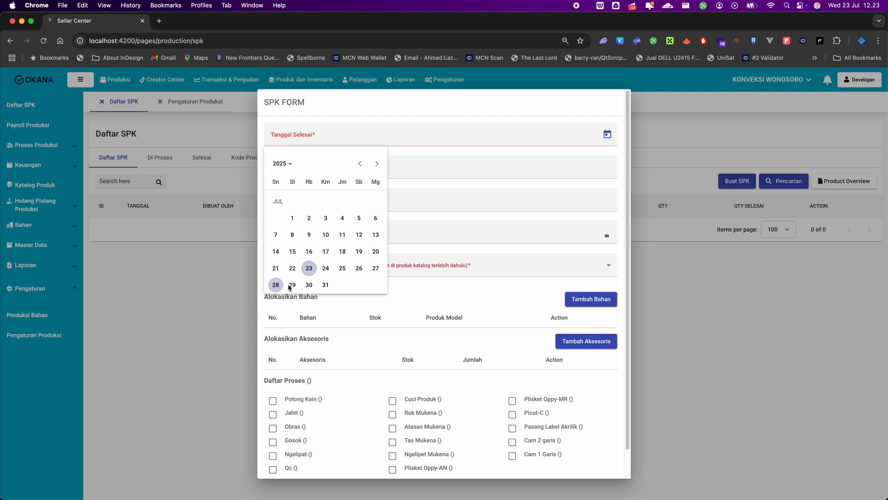
pyautogui.click(310, 284)
pyautogui.click(362, 173)
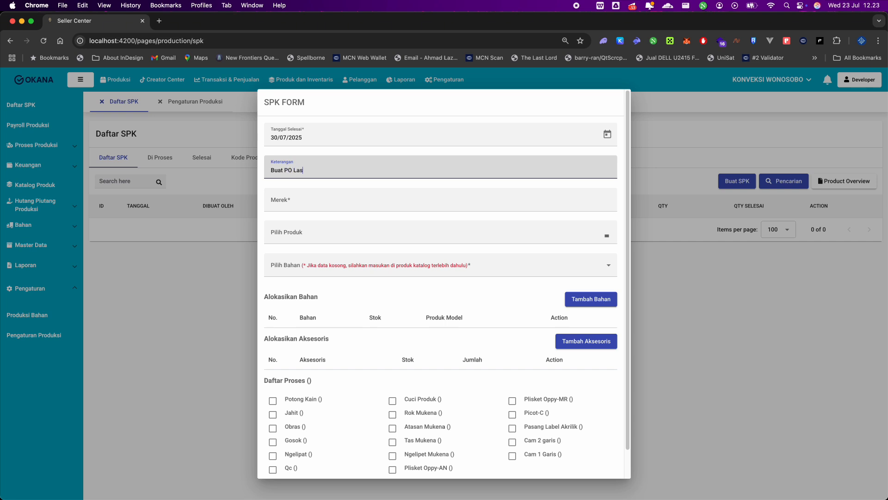
pyautogui.click(357, 200)
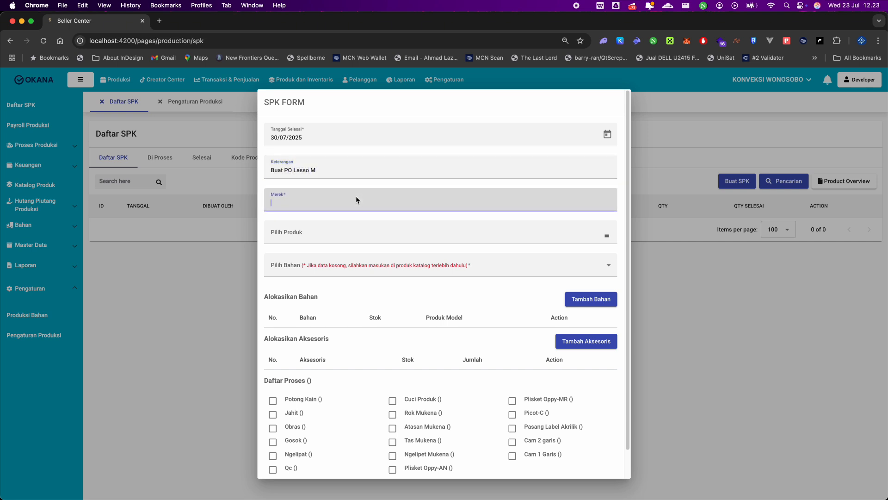
pyautogui.write('ELMA')
pyautogui.click(389, 229)
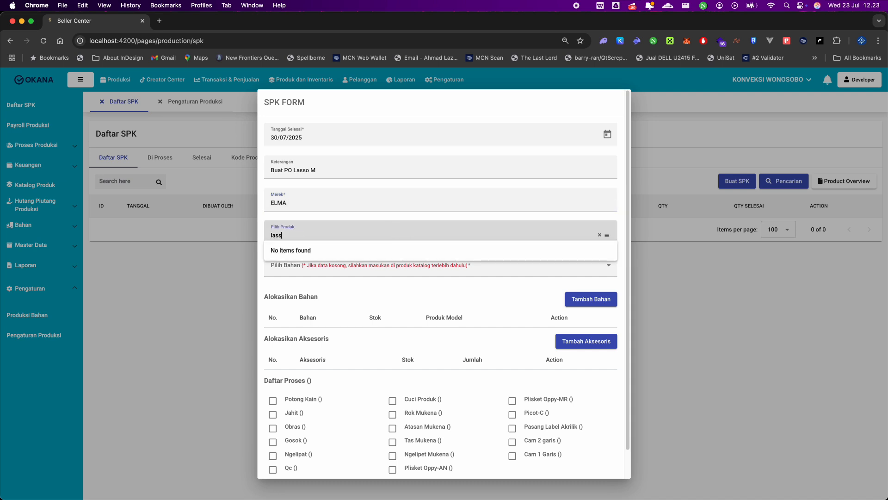
pyautogui.click(393, 250)
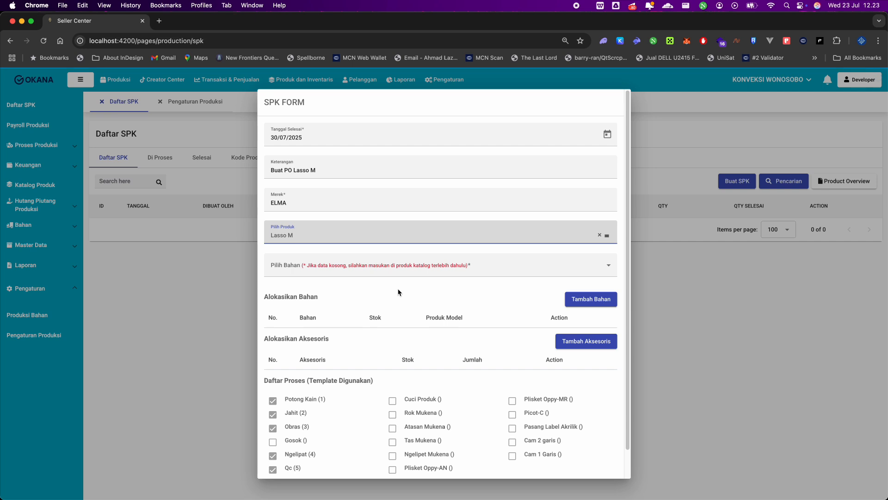
pyautogui.click(445, 292)
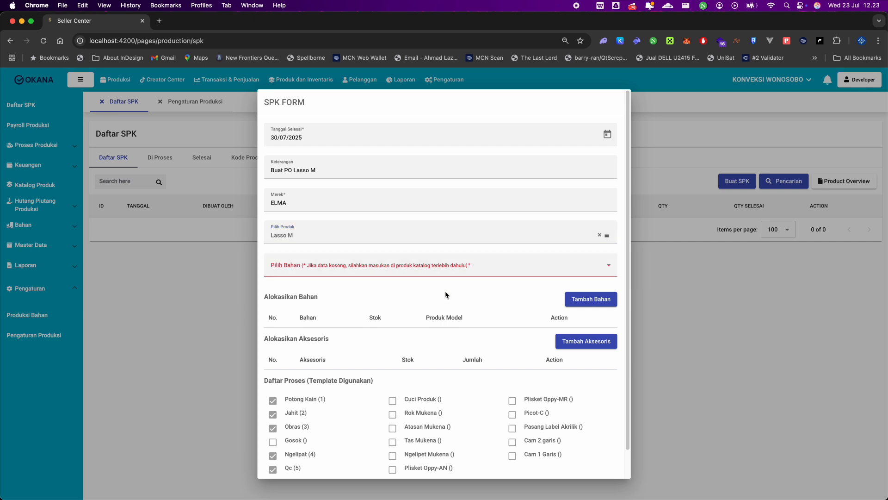
pyautogui.click(595, 268)
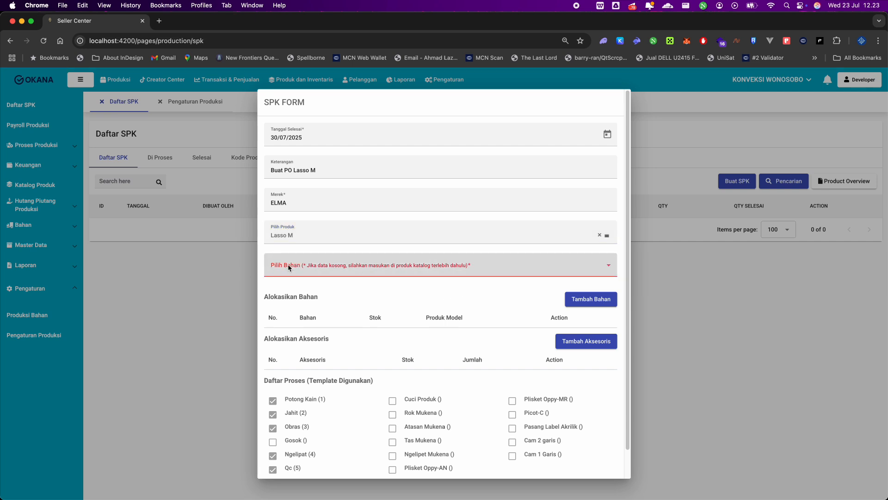
pyautogui.click(220, 262)
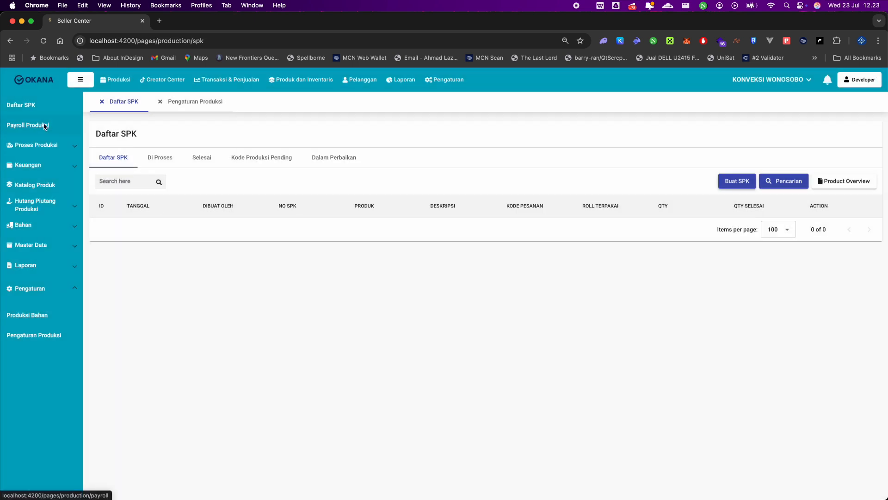
# - Add the material LASSO with a length (Pajangan) of 80cm to Lasso M in the product catalogue
pyautogui.click(49, 185)
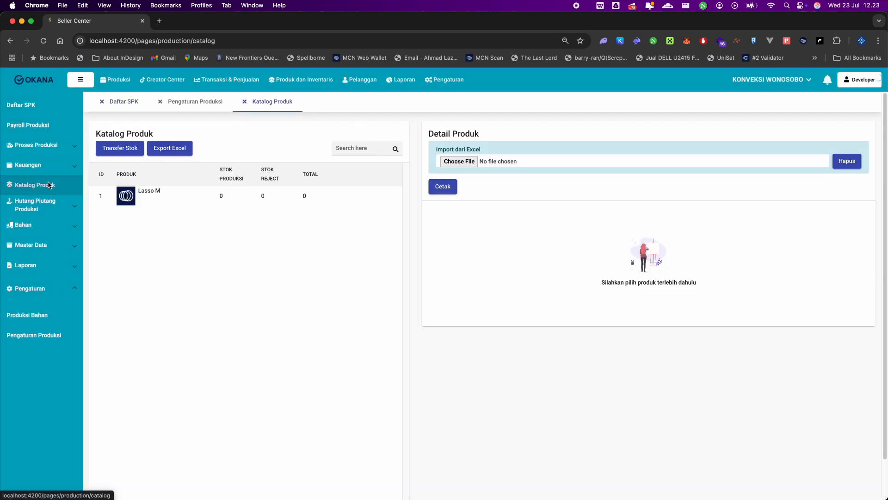
pyautogui.click(187, 193)
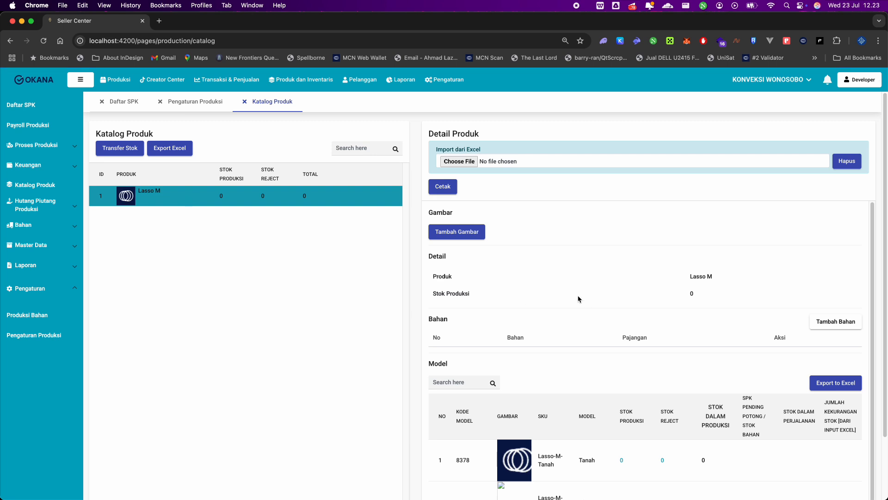
pyautogui.click(835, 322)
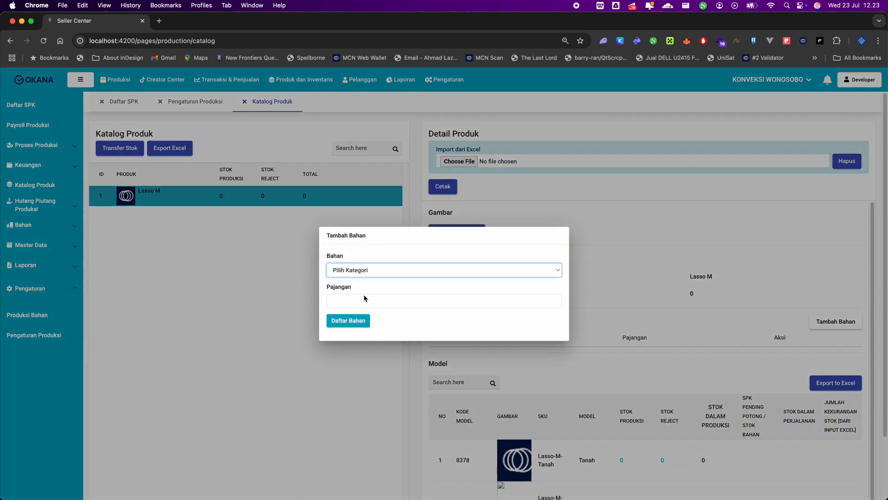
pyautogui.click(357, 273)
pyautogui.click(344, 321)
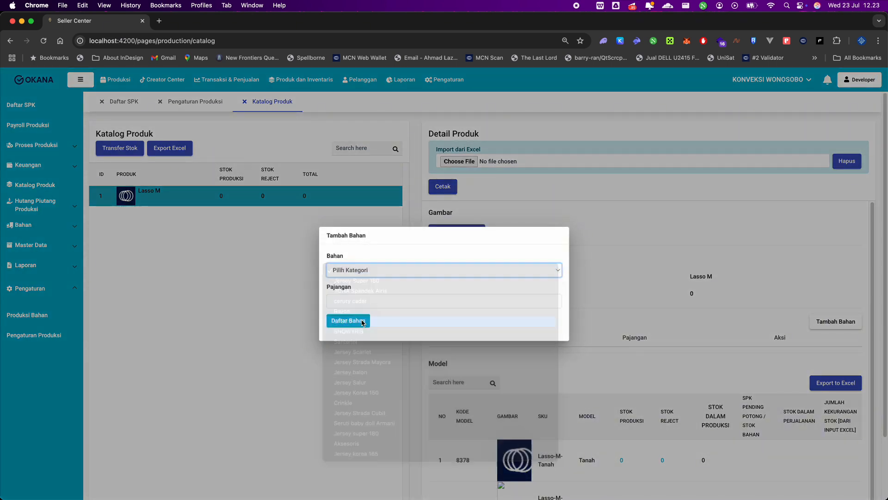
pyautogui.click(352, 303)
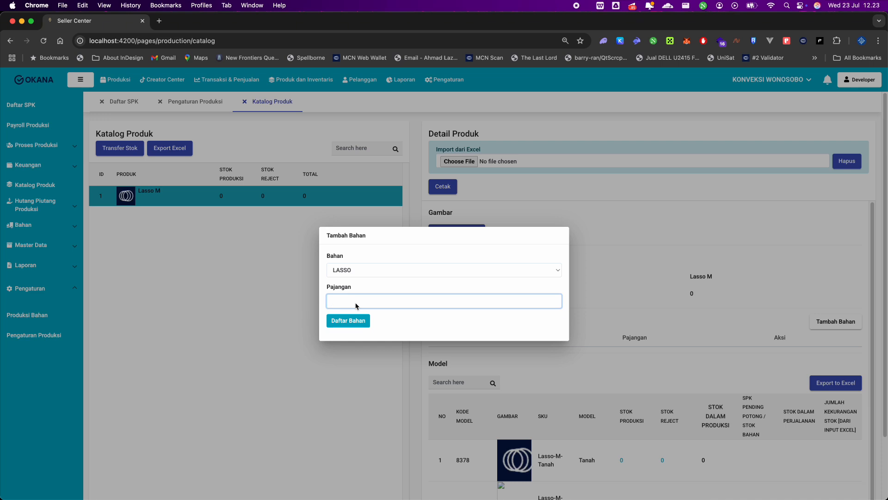
pyautogui.write('120cm')
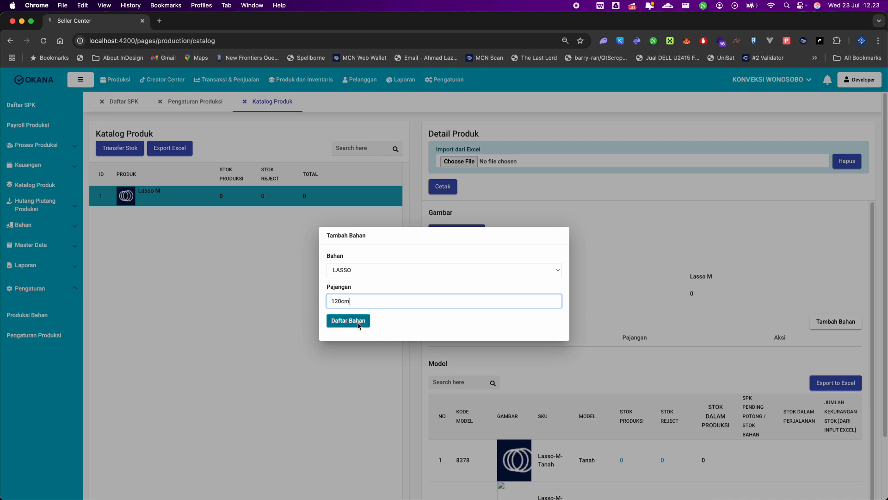
pyautogui.doubleClick(343, 301)
pyautogui.write('80')
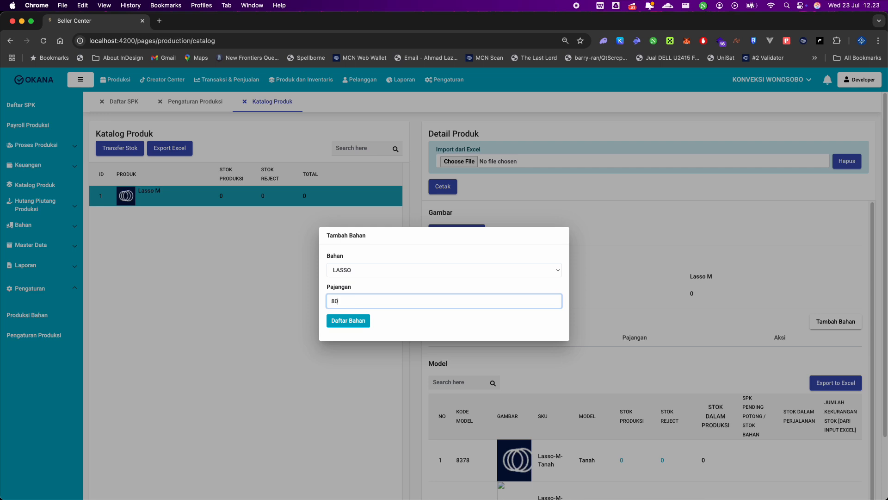
pyautogui.click(356, 323)
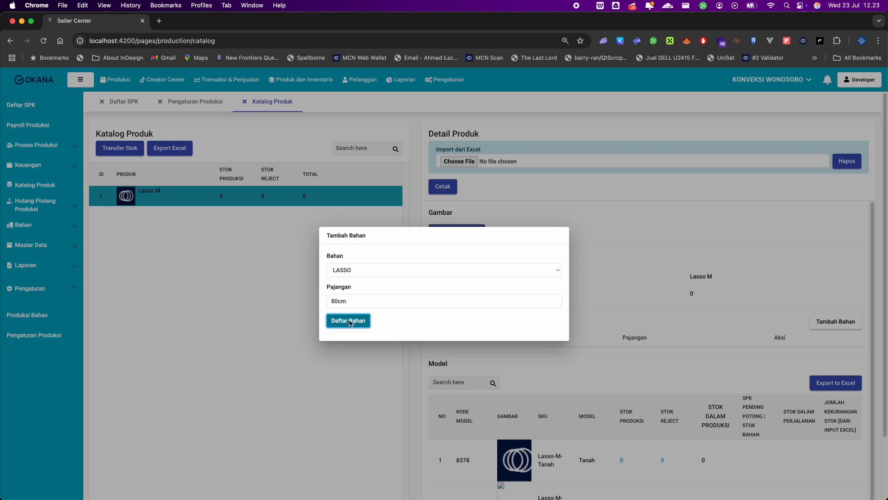
pyautogui.click(348, 321)
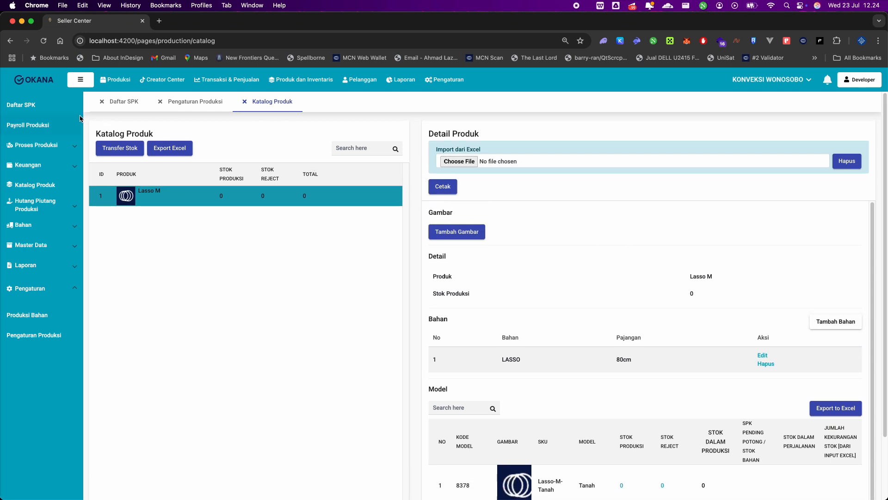
# - Start a new SPK with completion date 30/07/2025, description PO Lasso M and brand (Merek) ELMA
pyautogui.click(132, 104)
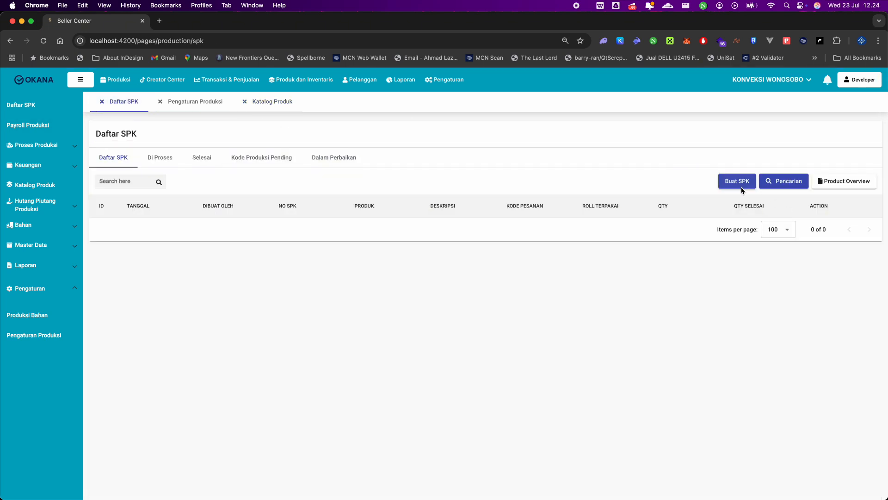
pyautogui.click(743, 185)
pyautogui.click(310, 137)
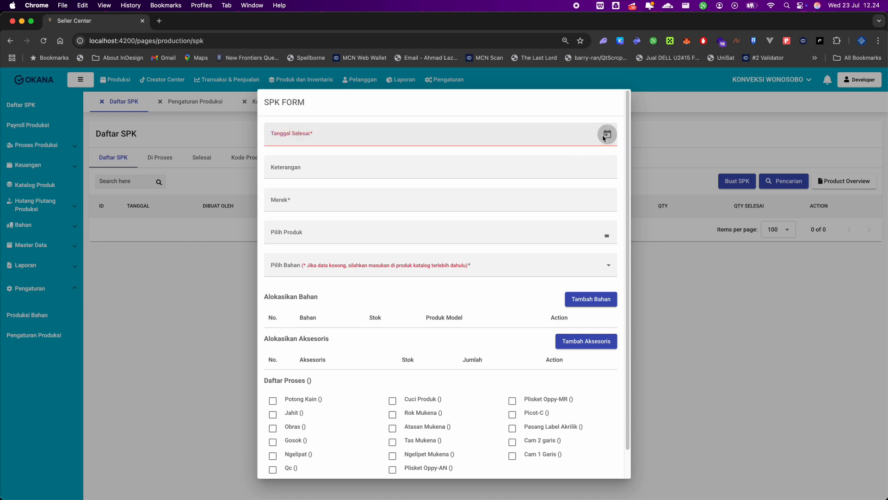
pyautogui.click(310, 284)
pyautogui.click(314, 167)
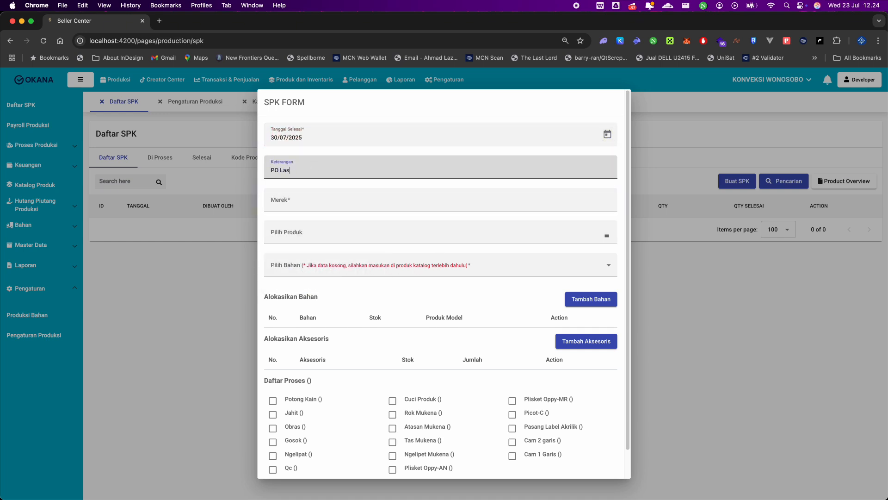
pyautogui.click(325, 204)
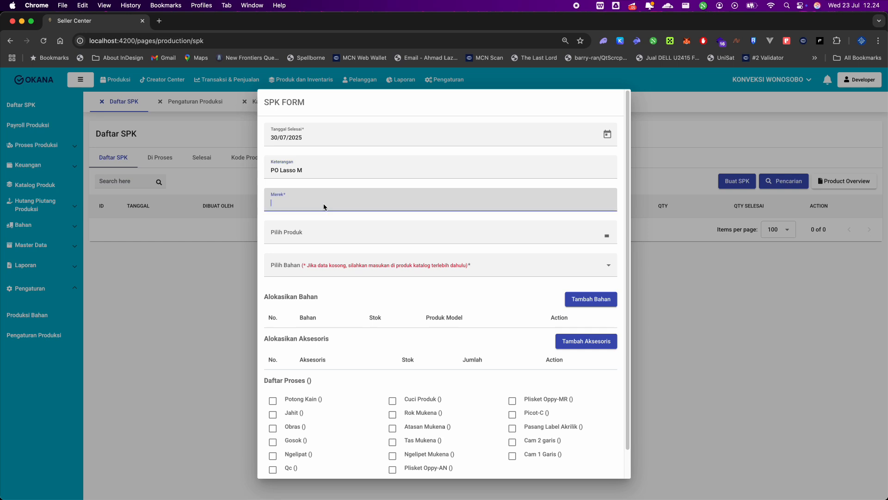
# - Select Lasso M as the SPK's product and LASSO - (Pajangan : 80cm) as its material
pyautogui.click(336, 223)
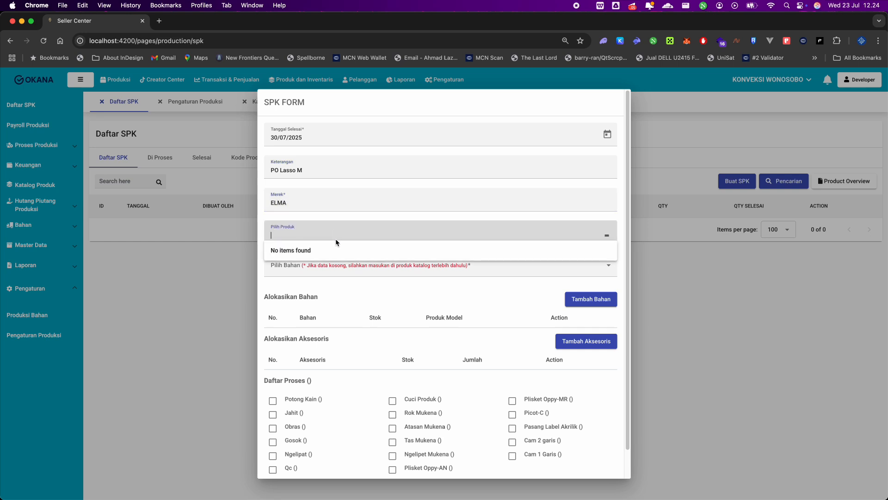
pyautogui.write('lasso')
pyautogui.press('Return')
pyautogui.click(322, 269)
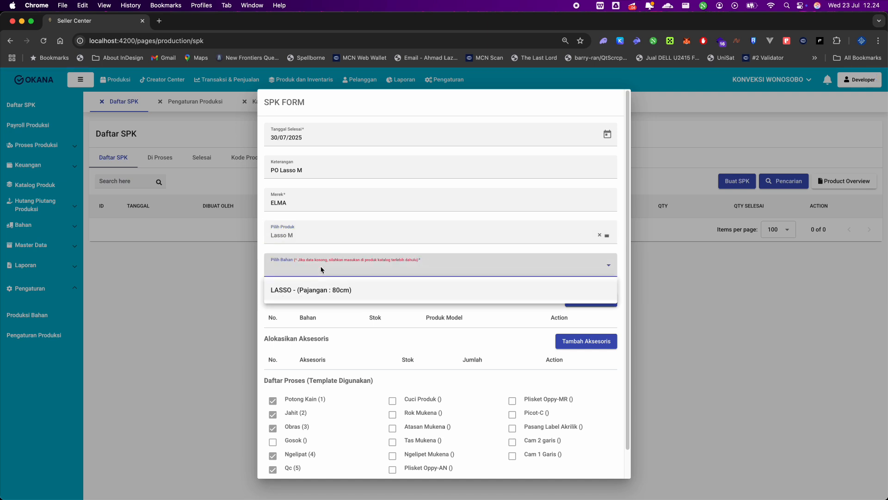
pyautogui.click(325, 292)
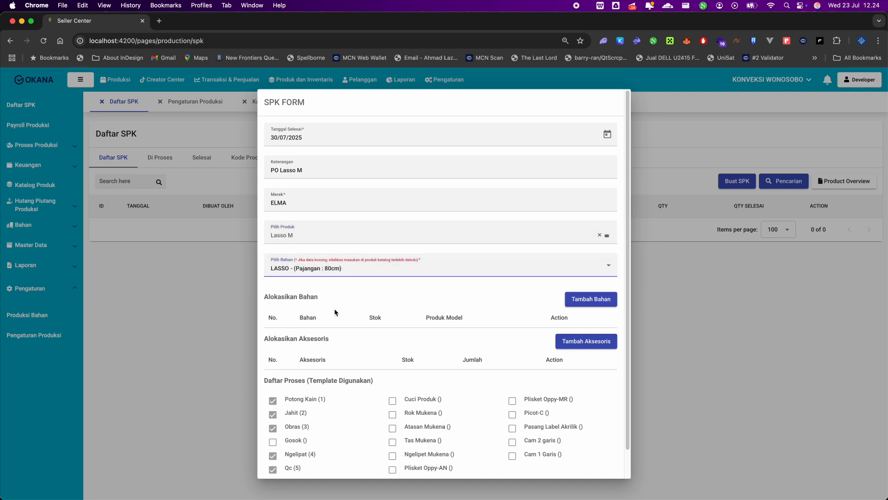
# - Add Lasso - HITAM and Lasso - TANAH from the LASSO category to the SPK's material allocation
pyautogui.scroll(-1, 321, 345)
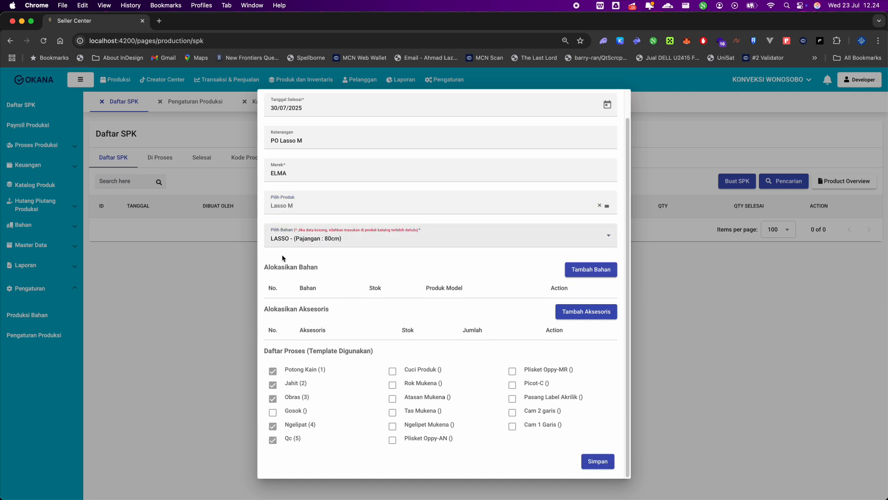
pyautogui.click(603, 273)
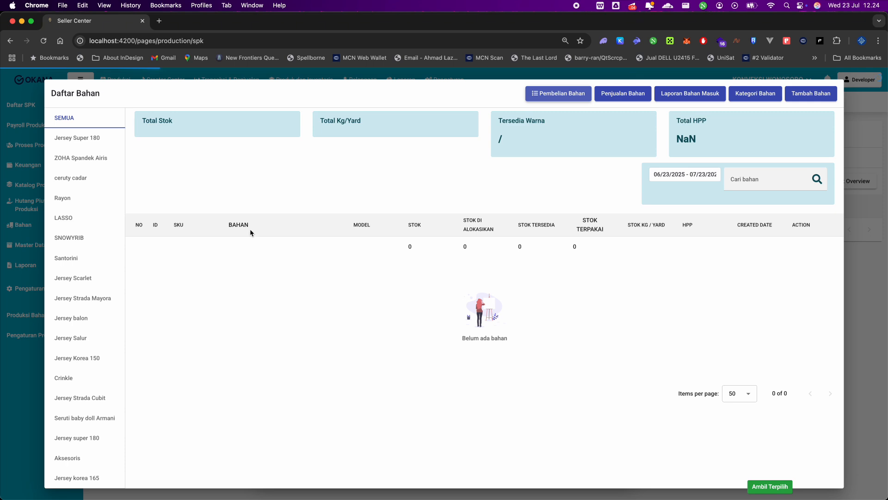
pyautogui.scroll(-2, 132, 366)
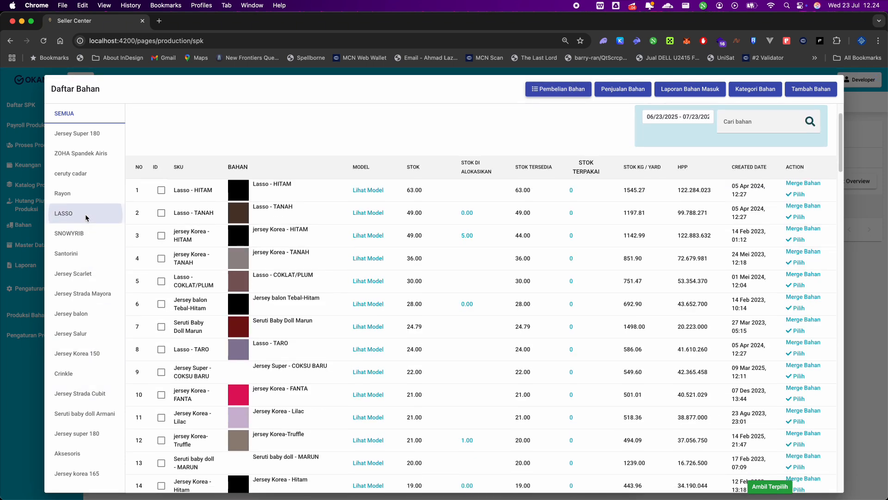
pyautogui.click(86, 217)
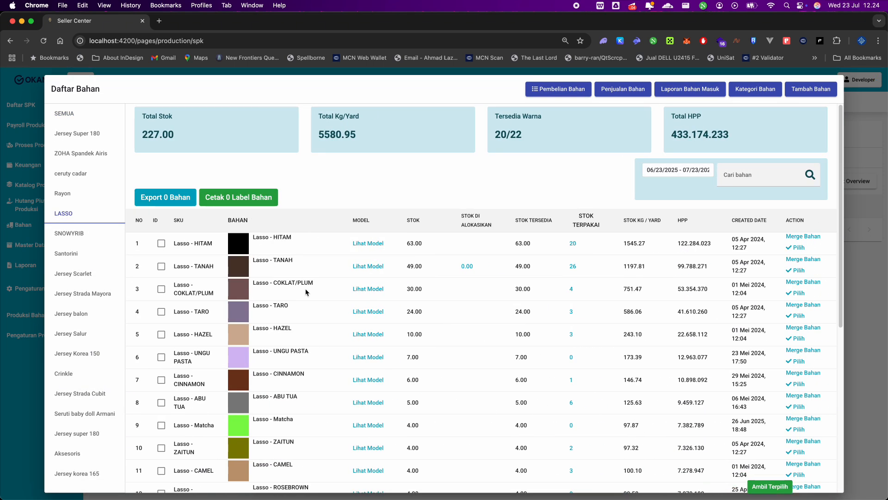
pyautogui.click(161, 266)
pyautogui.click(161, 243)
pyautogui.scroll(-6, 288, 354)
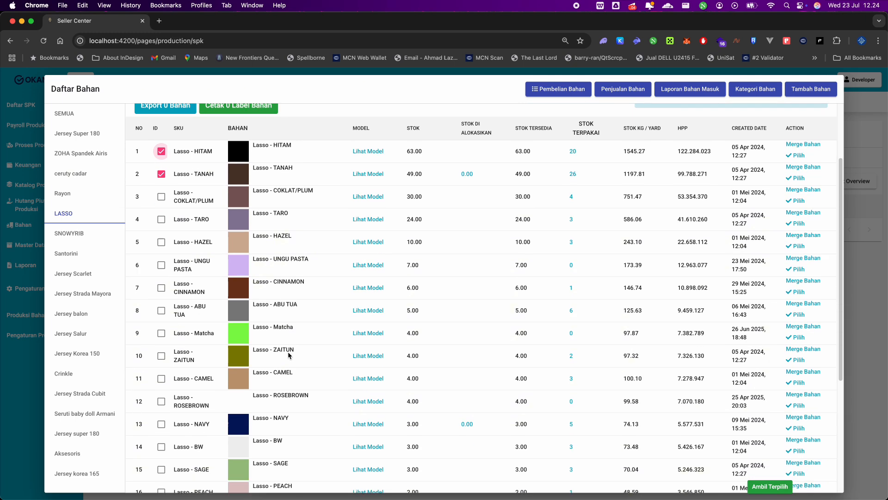
pyautogui.scroll(6, 285, 346)
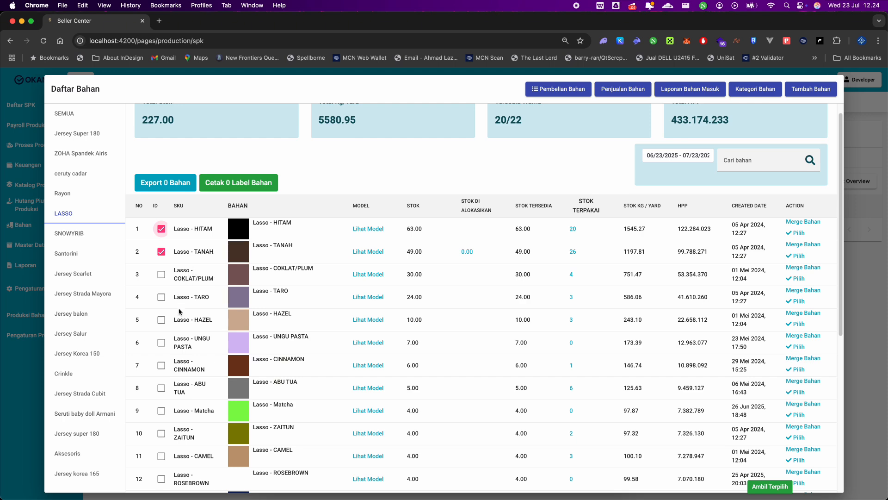
pyautogui.scroll(-5, 168, 375)
pyautogui.scroll(-3, 169, 378)
pyautogui.scroll(6, 170, 379)
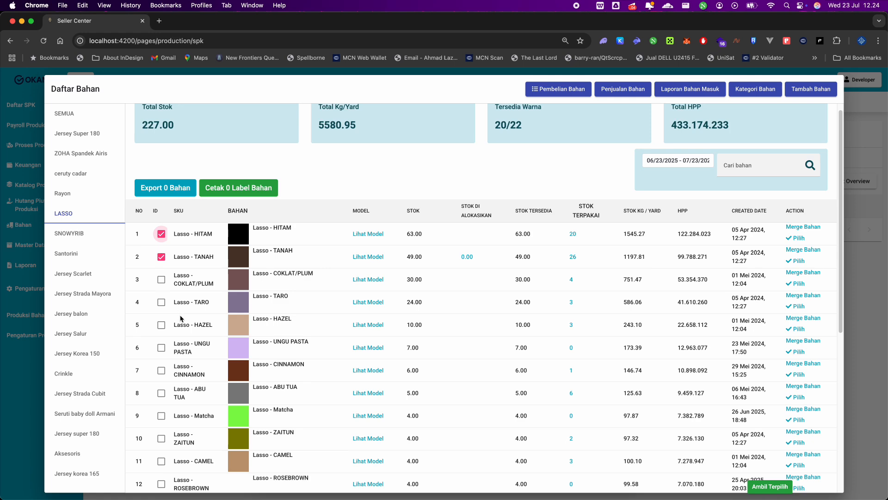
pyautogui.scroll(-5, 181, 319)
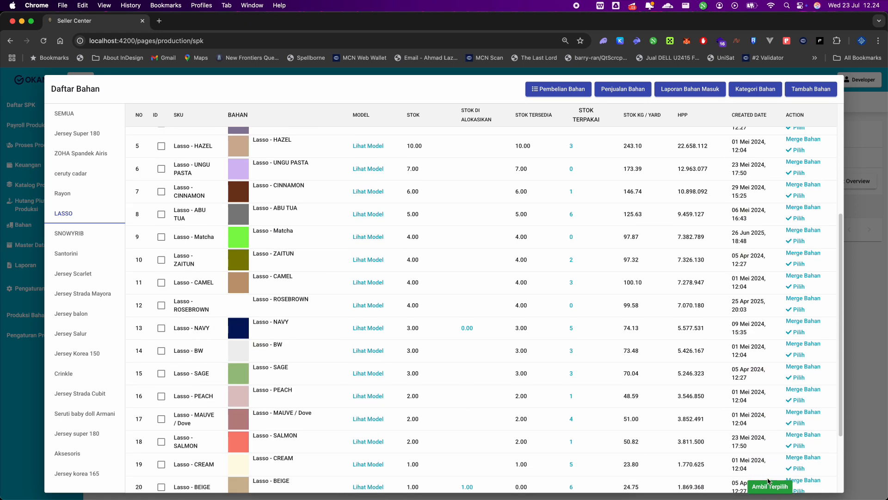
pyautogui.click(770, 486)
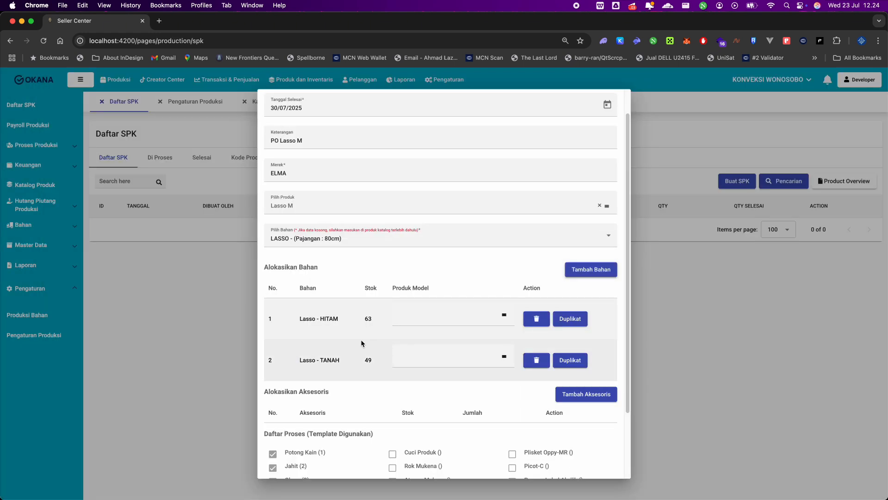
# - Assign product model Hitam to the Lasso - HITAM material and Tanah to the Lasso - TANAH material
pyautogui.click(437, 313)
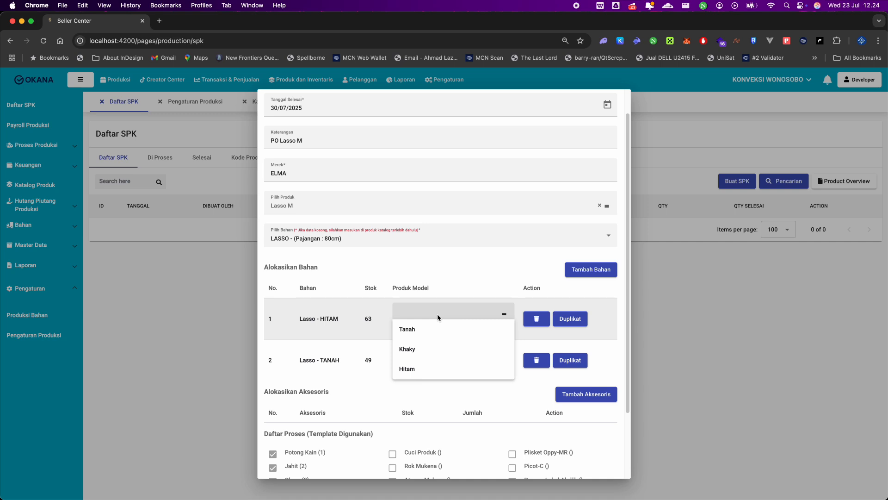
pyautogui.click(417, 370)
pyautogui.click(439, 357)
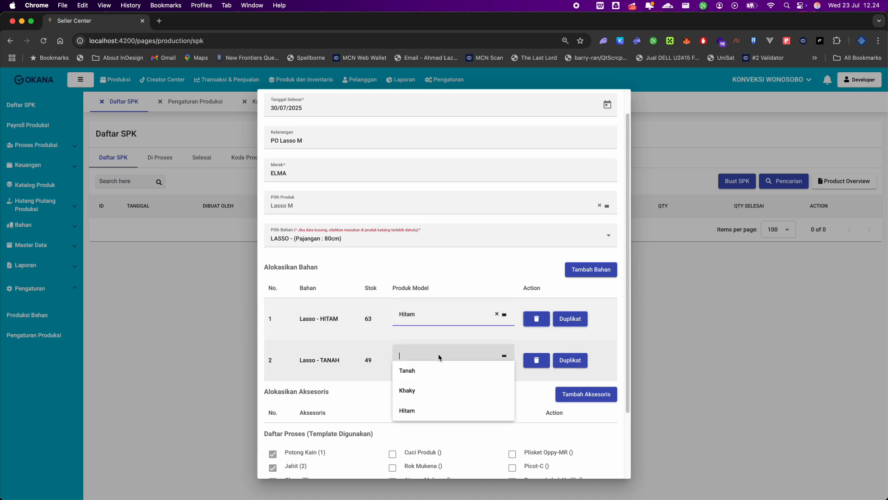
pyautogui.click(416, 370)
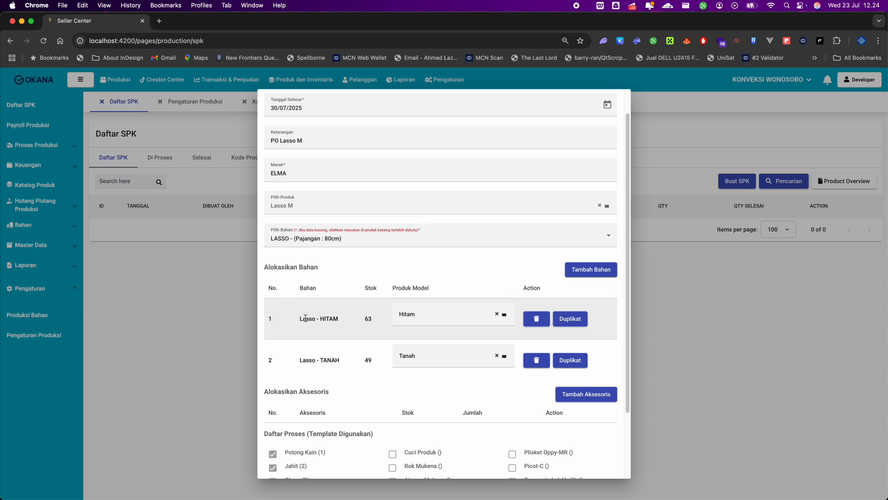
# - Duplicate the Lasso - HITAM allocation row twice and the Lasso - TANAH row once
pyautogui.moveTo(298, 320); pyautogui.dragTo(357, 323)
pyautogui.click(364, 319)
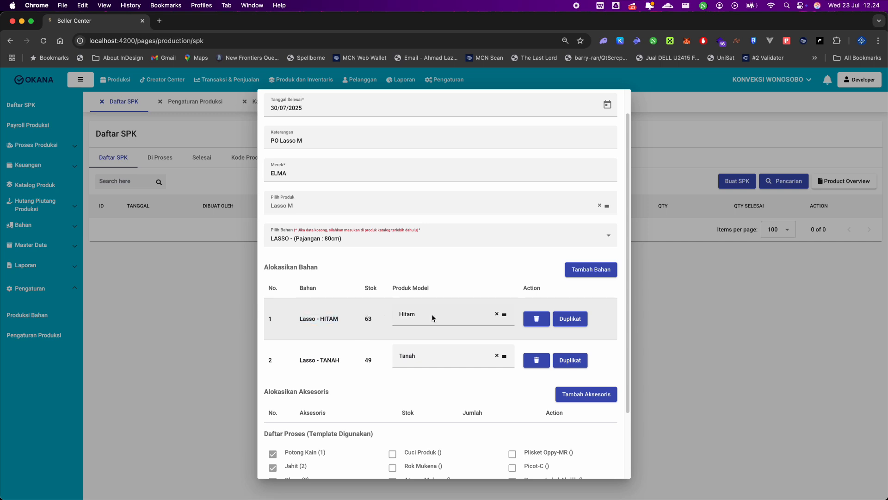
pyautogui.click(570, 321)
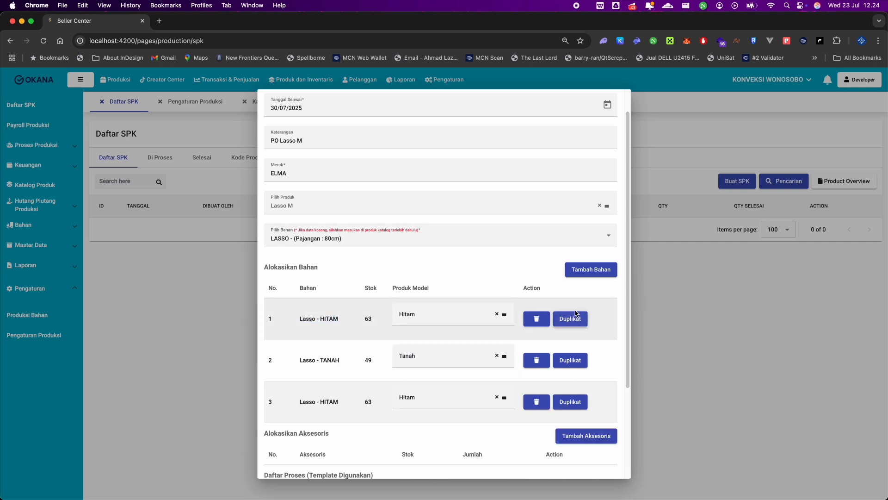
pyautogui.click(571, 403)
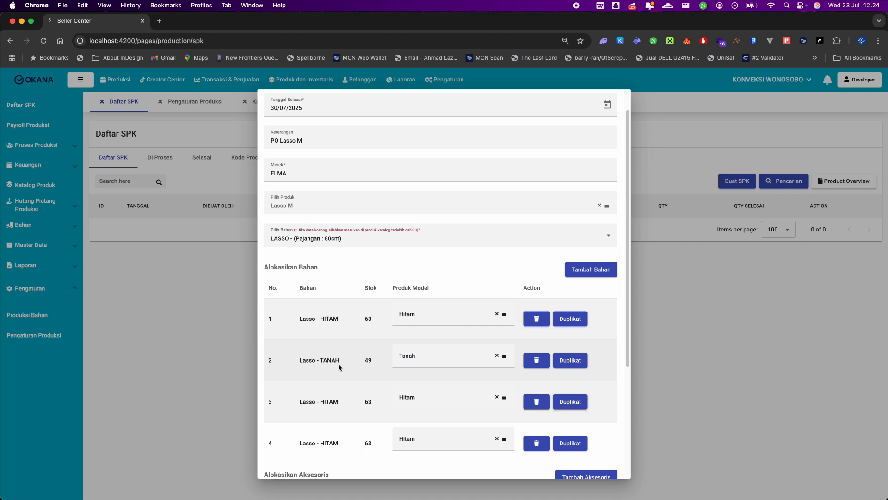
pyautogui.click(578, 364)
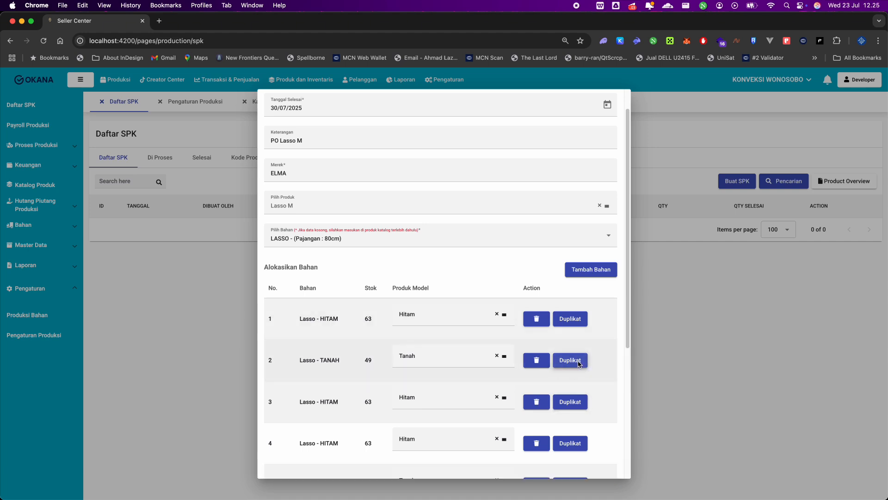
# - Review the process template and allocated materials in the SPK form, and save the SPK
pyautogui.scroll(-5, 340, 376)
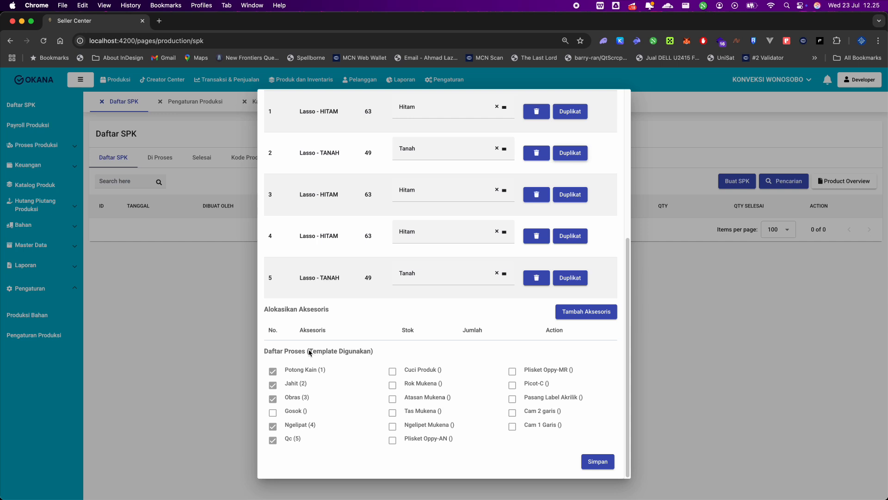
pyautogui.moveTo(310, 351); pyautogui.dragTo(396, 359)
pyautogui.click(292, 358)
pyautogui.scroll(5, 348, 382)
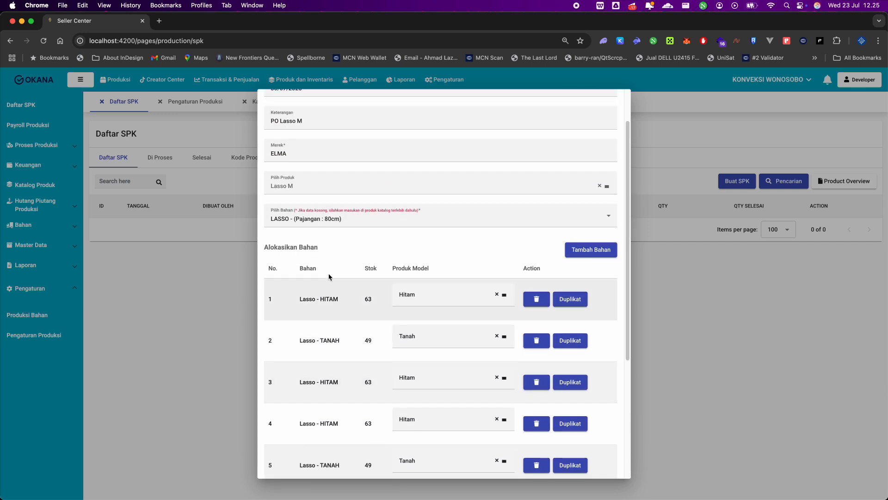
pyautogui.scroll(-6, 346, 285)
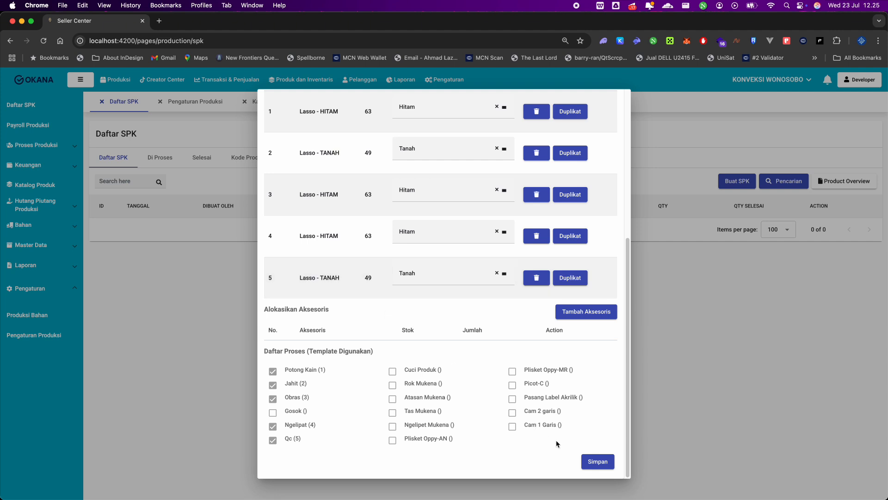
pyautogui.click(592, 462)
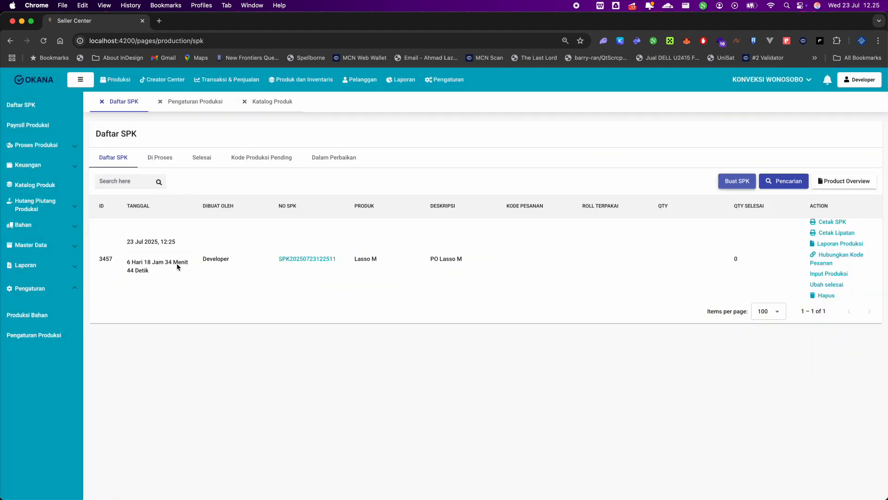
pyautogui.moveTo(126, 242); pyautogui.dragTo(158, 273)
pyautogui.click(139, 275)
pyautogui.click(158, 276)
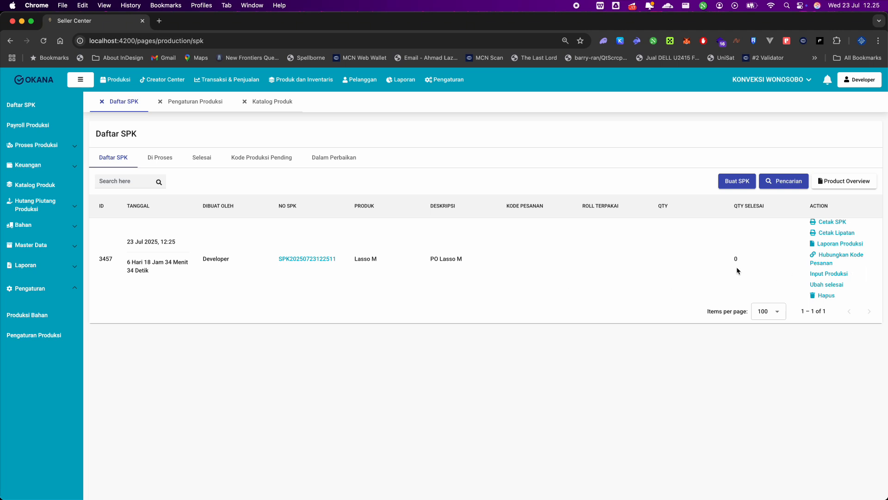
# - Open the cutting input (Input Potongan) for the Lasso M SPK's production and select the first listed operator
pyautogui.click(827, 274)
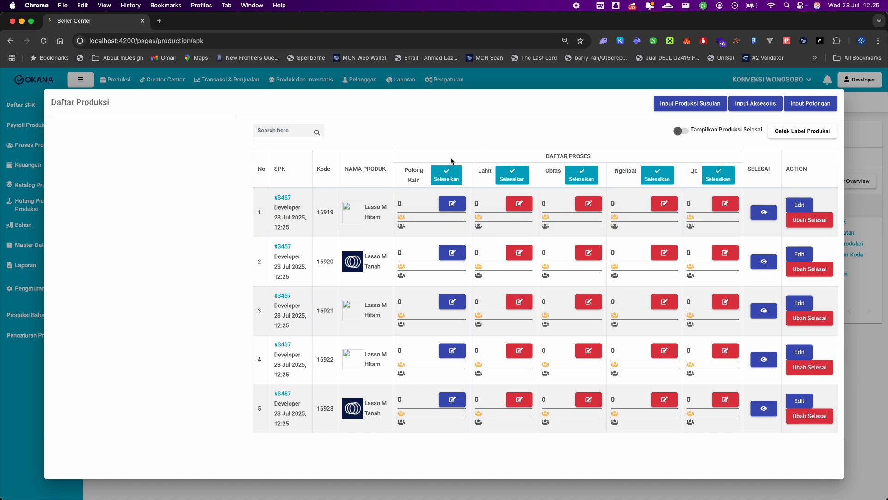
pyautogui.click(808, 108)
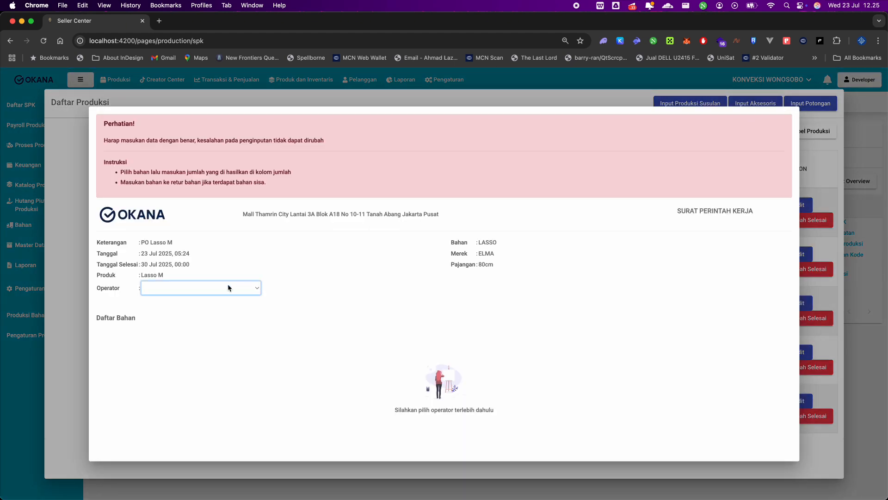
pyautogui.click(228, 288)
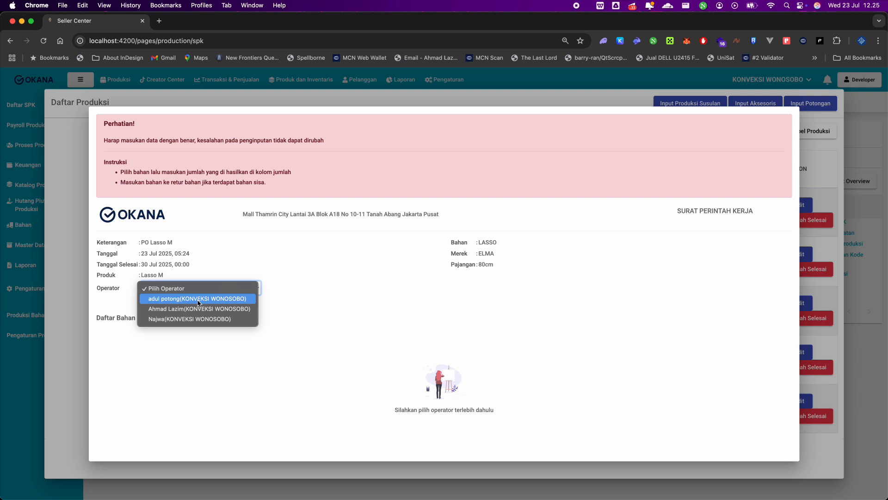
pyautogui.click(198, 301)
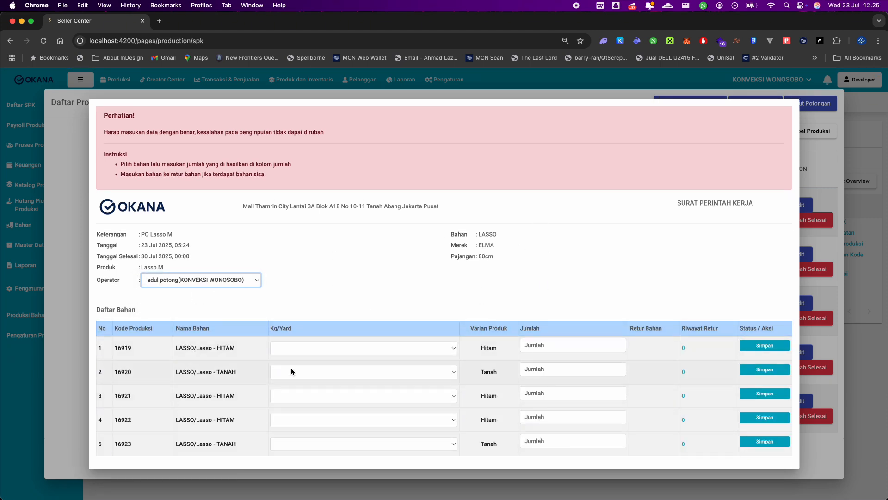
# - Record the first Lasso - HITAM row's cutting result using the 24.33 ROLL material with a quantity of 125, and save the row
pyautogui.click(302, 348)
pyautogui.click(220, 345)
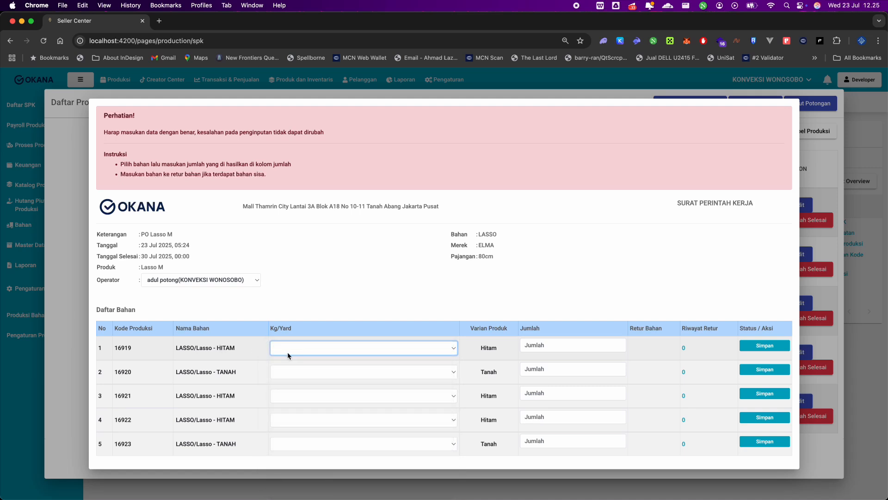
pyautogui.click(304, 347)
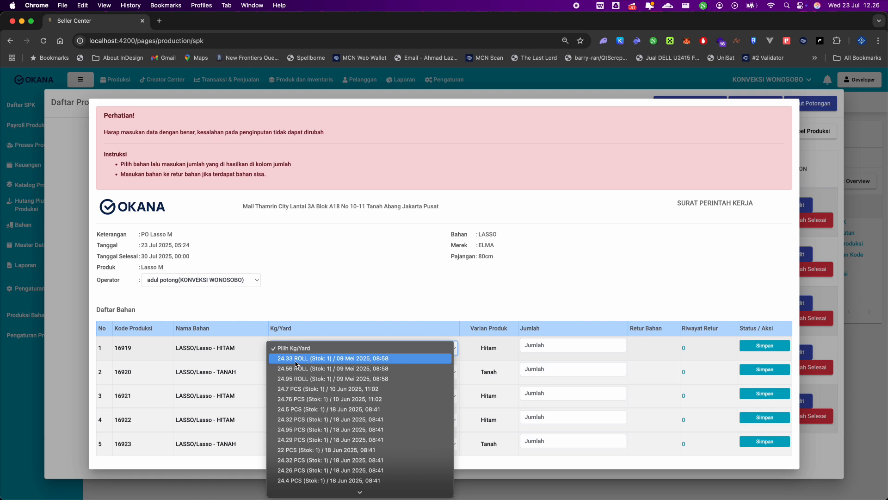
pyautogui.click(295, 360)
pyautogui.click(573, 347)
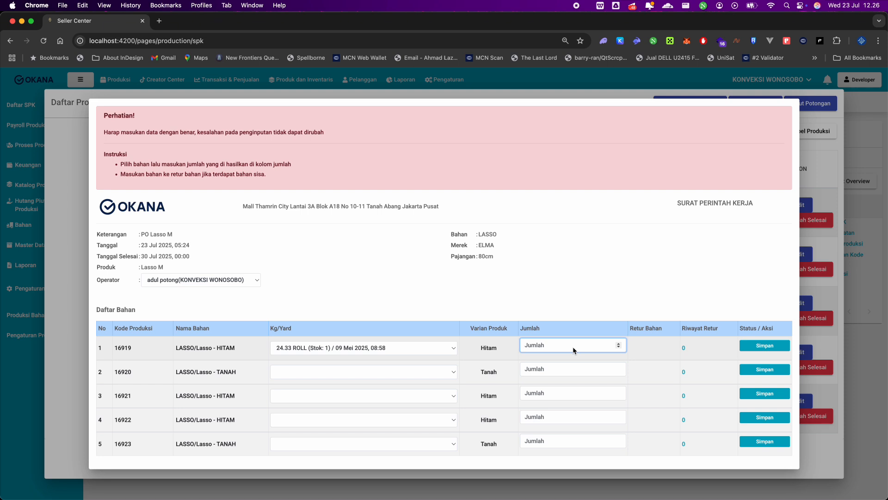
pyautogui.write('125')
pyautogui.click(592, 302)
pyautogui.click(769, 346)
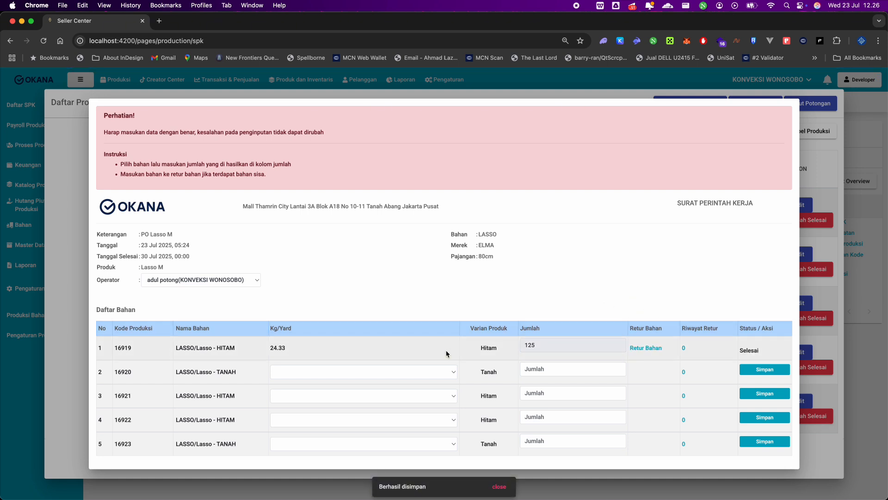
# - Record the first Lasso - TANAH row's cutting result using the 24.43 PCS roll with a quantity of 118, and save the row
pyautogui.click(363, 373)
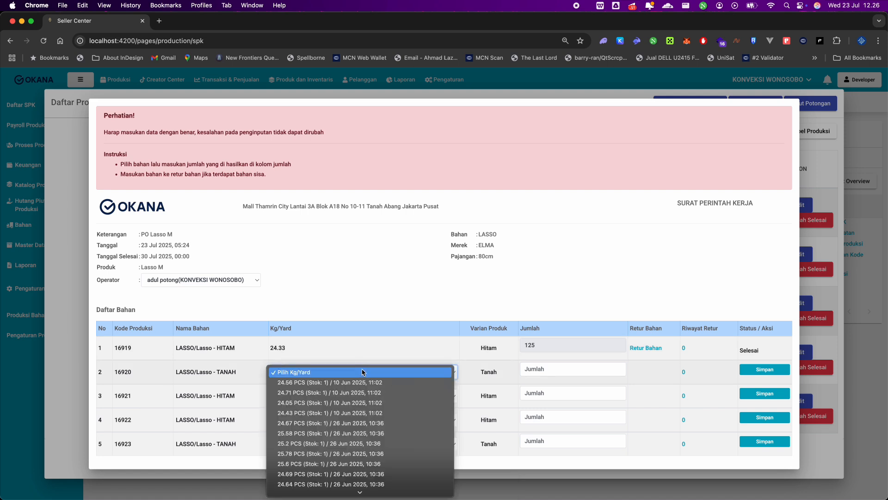
pyautogui.click(336, 414)
pyautogui.click(548, 376)
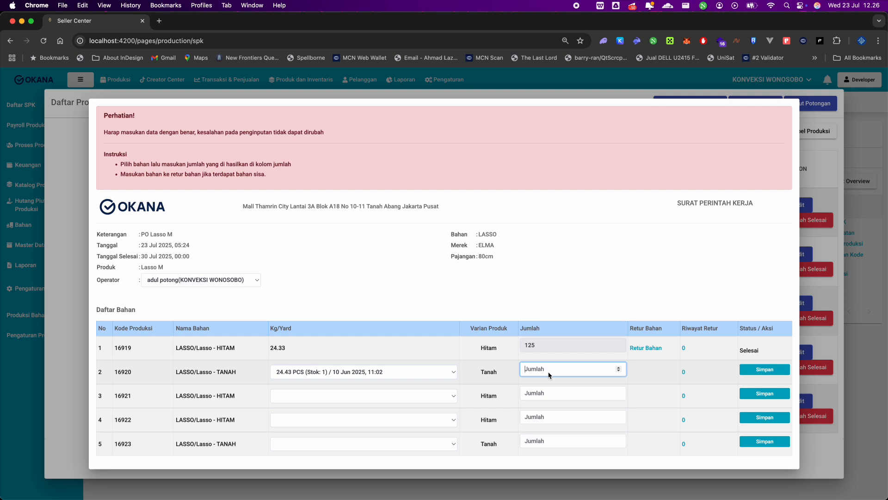
pyautogui.write('118')
pyautogui.click(765, 369)
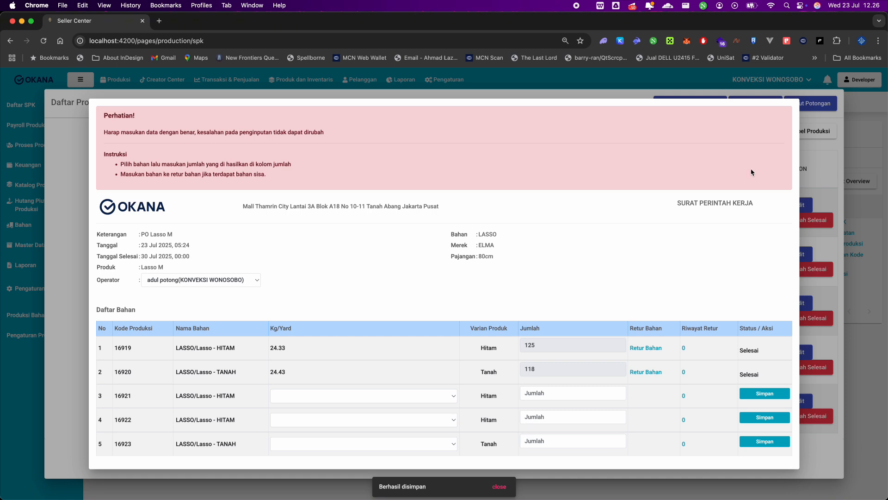
# - Close the cutting input and check the Potong Kain results of the first two productions in the production list
pyautogui.moveTo(119, 349); pyautogui.dragTo(408, 383)
pyautogui.click(819, 170)
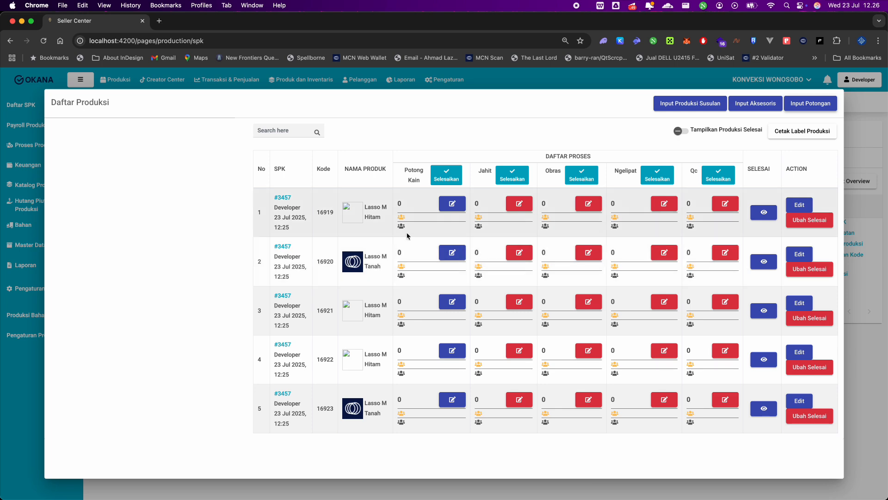
pyautogui.click(444, 210)
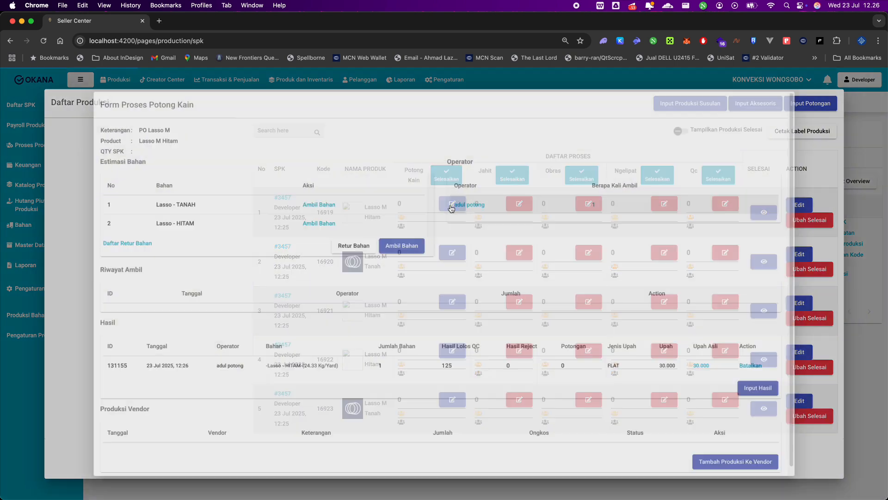
pyautogui.click(833, 251)
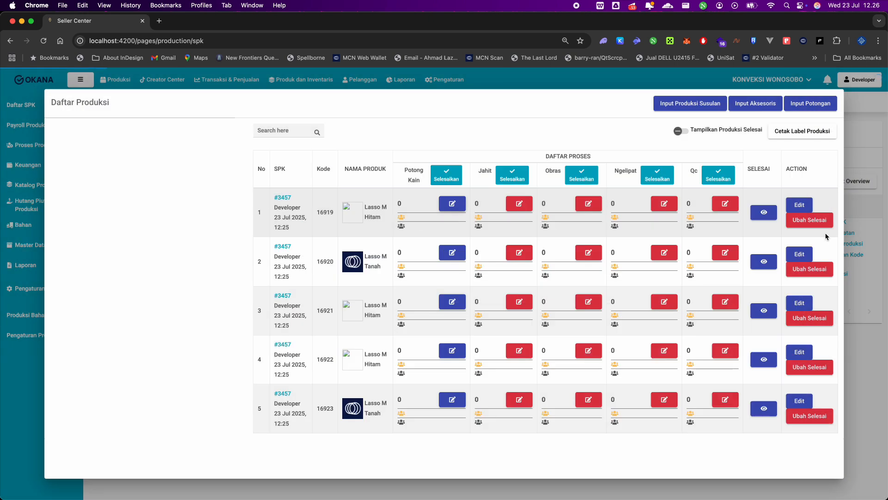
pyautogui.moveTo(406, 204); pyautogui.dragTo(397, 202)
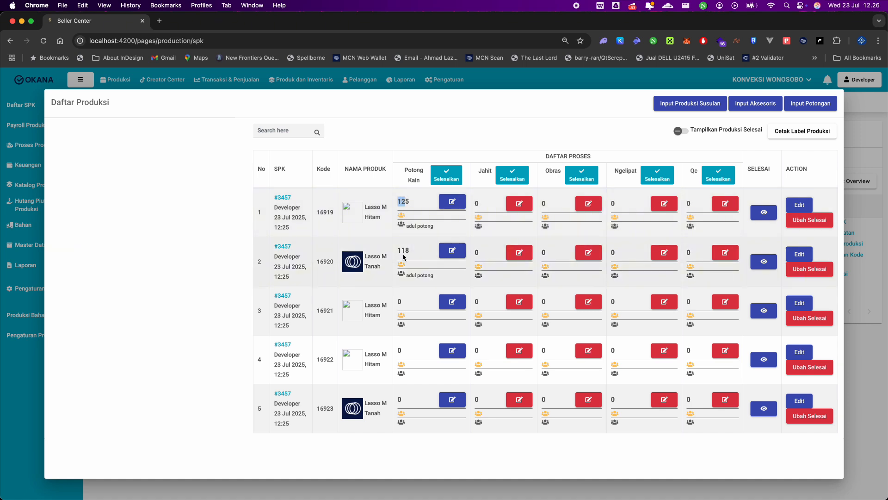
pyautogui.moveTo(397, 254); pyautogui.dragTo(411, 257)
pyautogui.click(412, 241)
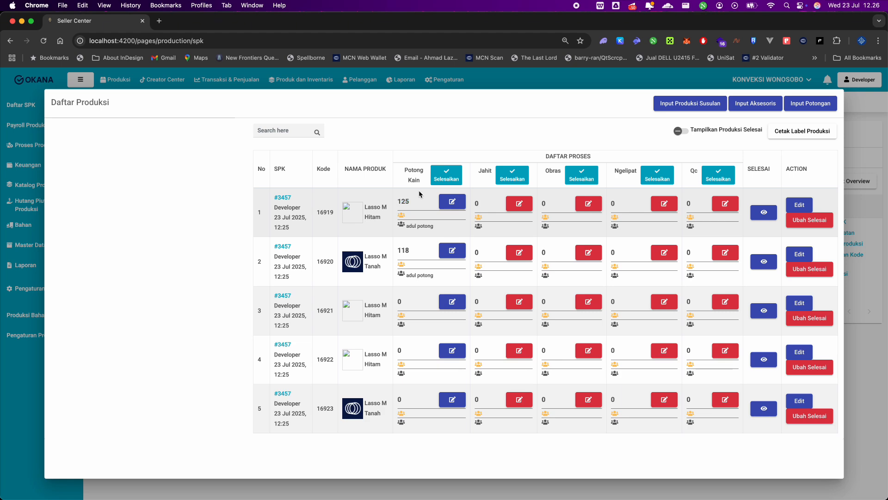
# - Start a new result in the Jahit process of the first Lasso M Hitam production and select the first listed operator
pyautogui.click(508, 207)
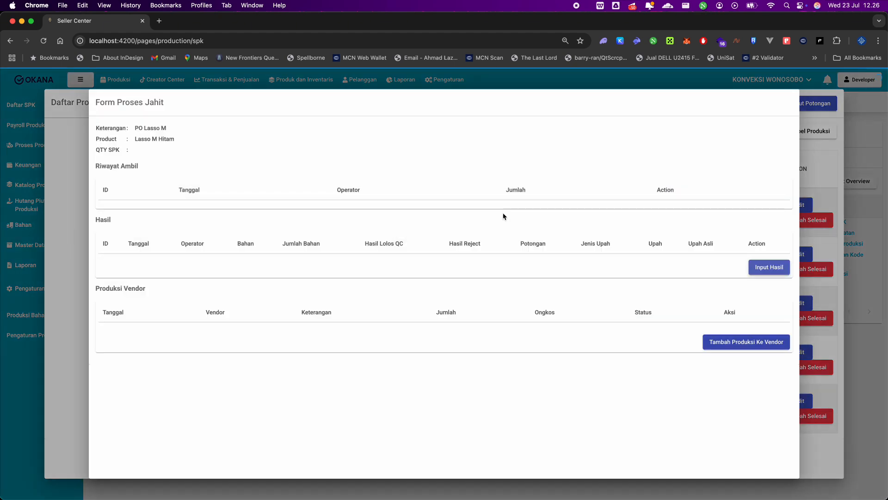
pyautogui.click(768, 269)
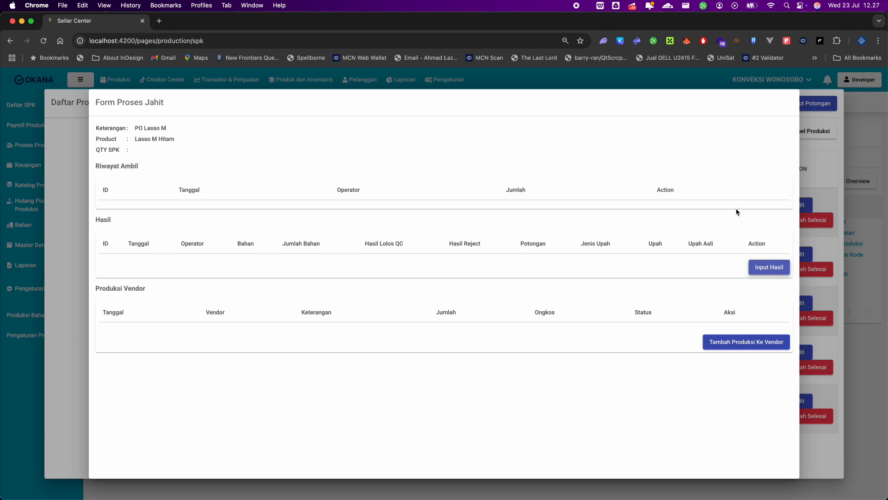
pyautogui.click(769, 267)
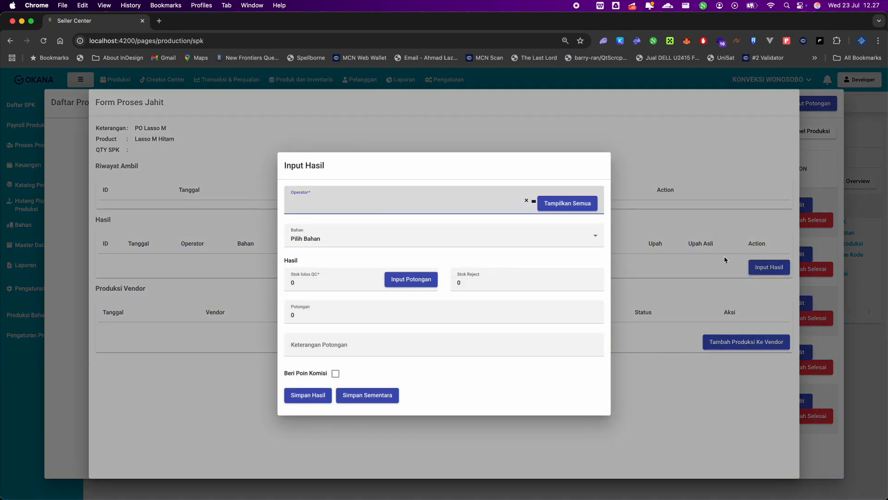
pyautogui.click(400, 201)
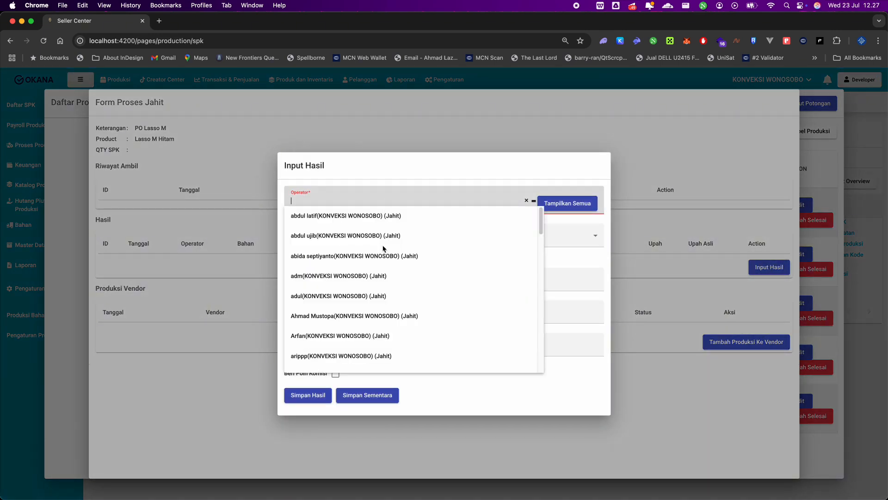
pyautogui.click(309, 218)
pyautogui.click(328, 238)
pyautogui.click(329, 224)
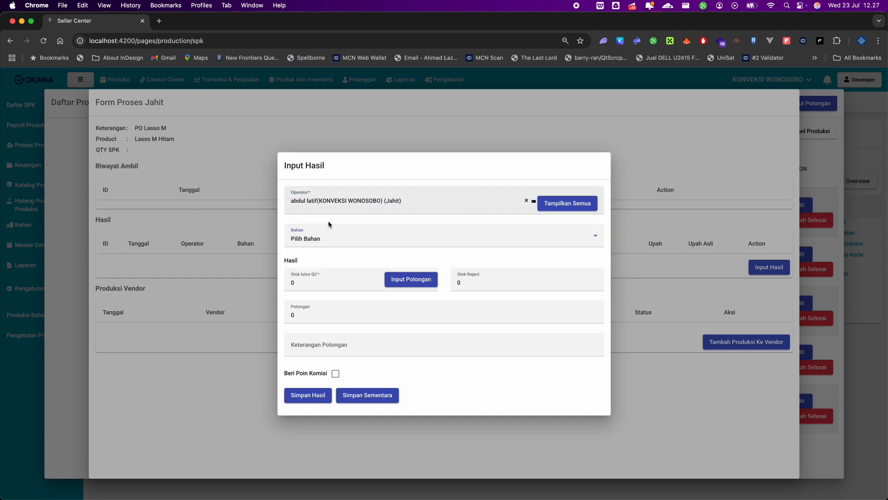
# - Set the Jahit result's Stok lolos QC to 60 and Stok Reject to 1, and save it as a temporary result
pyautogui.click(303, 283)
pyautogui.write('60')
pyautogui.click(349, 260)
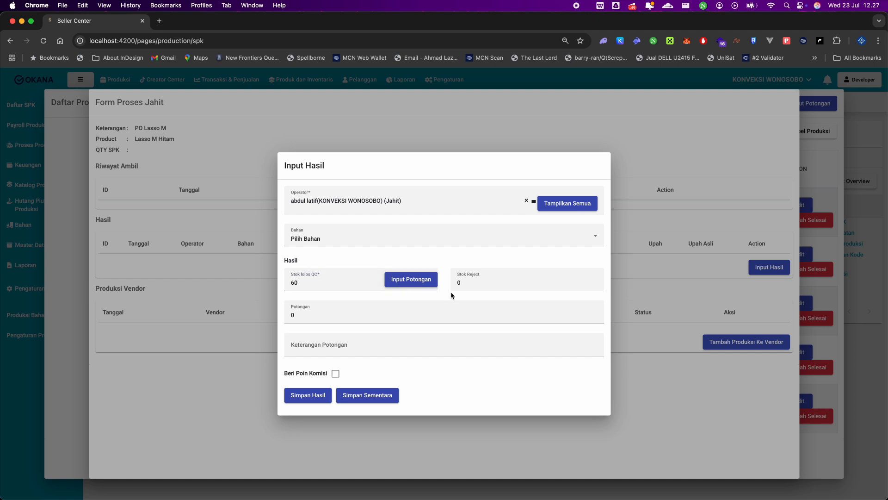
pyautogui.moveTo(465, 282); pyautogui.dragTo(446, 286)
pyautogui.click(433, 258)
pyautogui.click(432, 261)
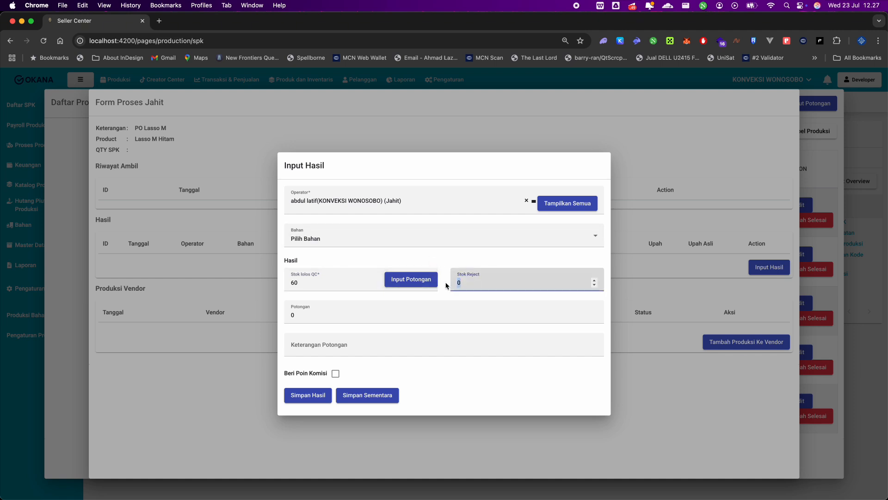
pyautogui.write('1')
pyautogui.click(428, 257)
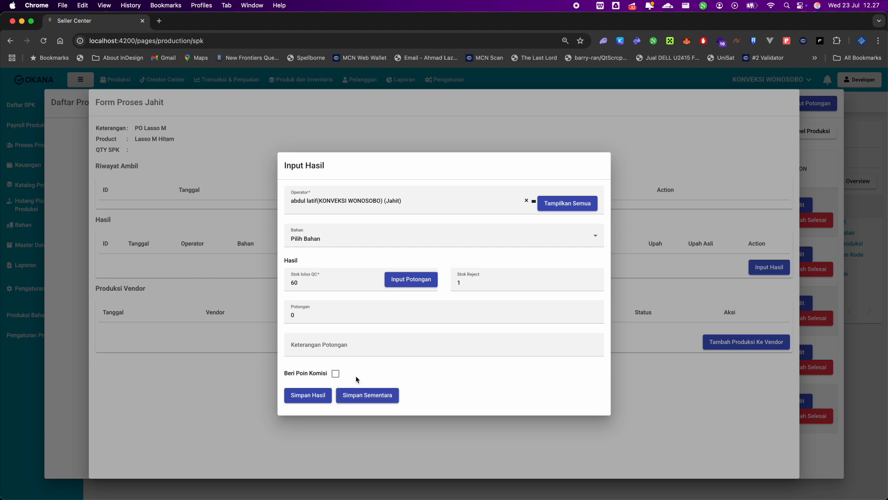
pyautogui.click(362, 402)
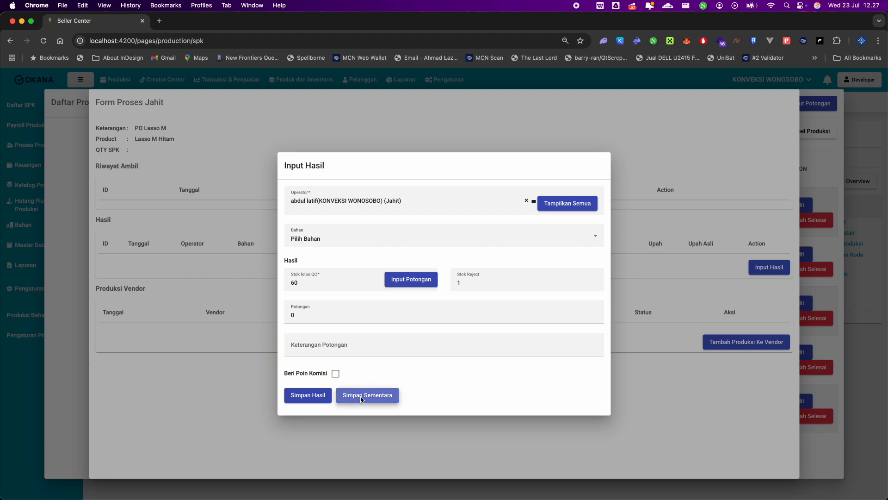
pyautogui.click(430, 336)
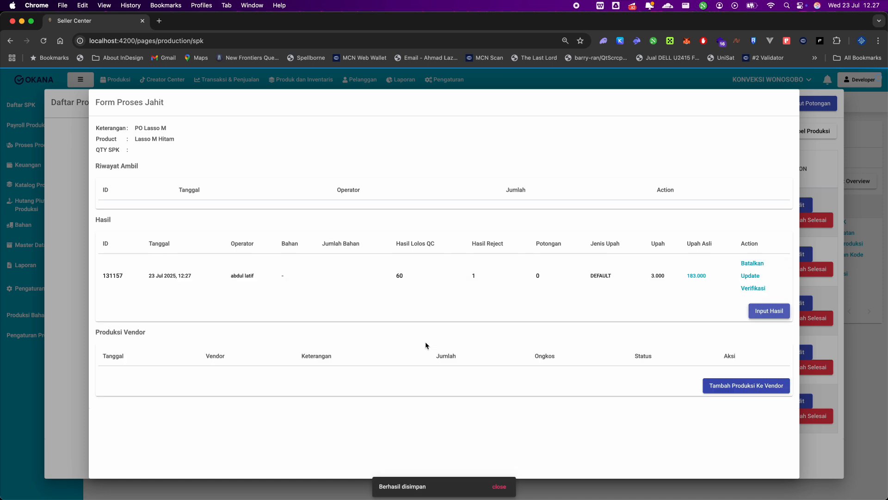
# - Update the temporary Jahit result's Stok lolos QC to 58 and save it temporarily again
pyautogui.click(744, 276)
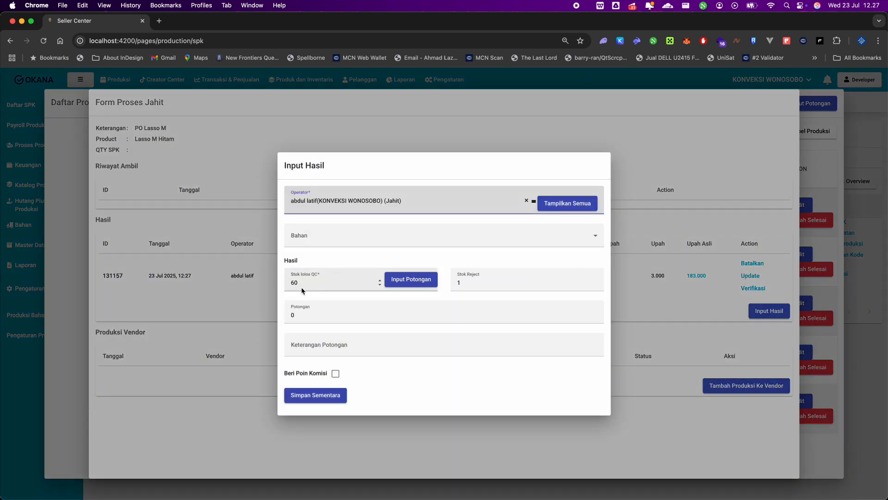
pyautogui.moveTo(302, 284); pyautogui.dragTo(285, 287)
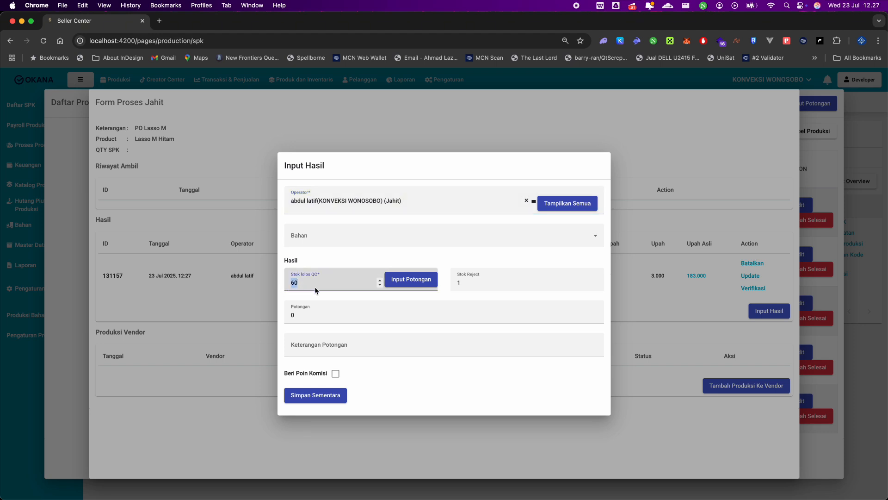
pyautogui.write('58')
pyautogui.click(321, 263)
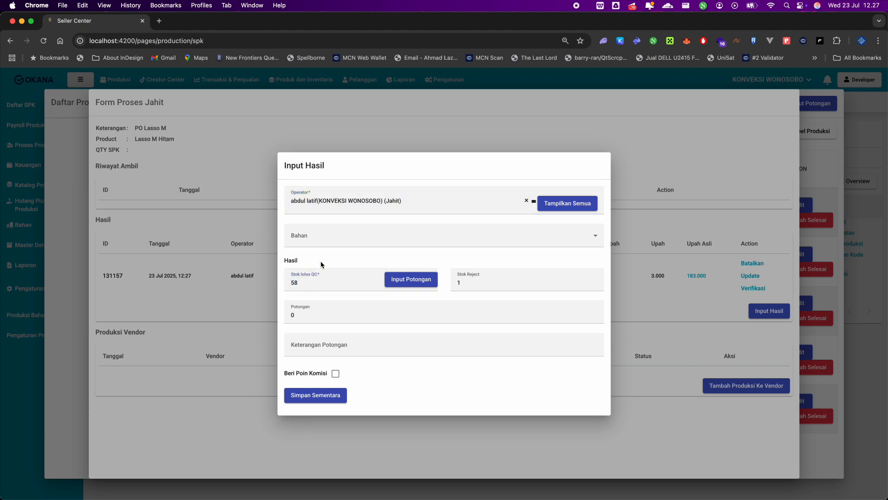
pyautogui.click(322, 395)
pyautogui.click(424, 333)
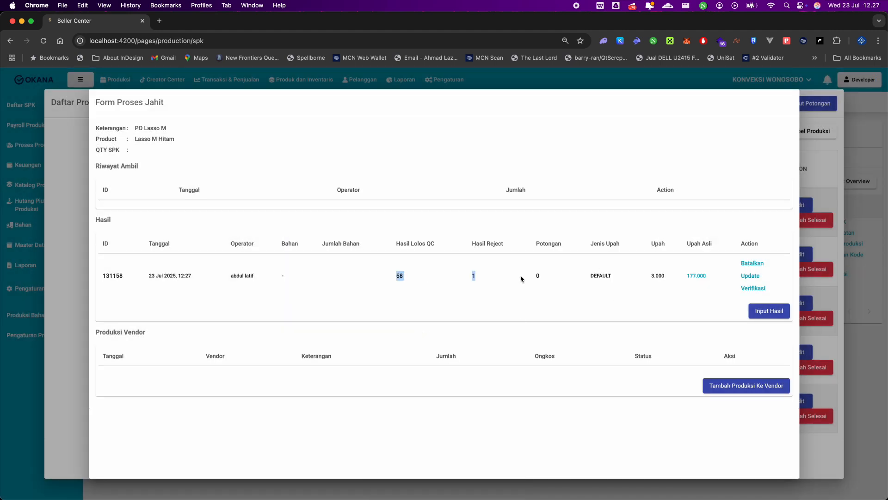
# - Verify the temporary Jahit result of the Lasso M Hitam production
pyautogui.click(754, 288)
pyautogui.click(435, 333)
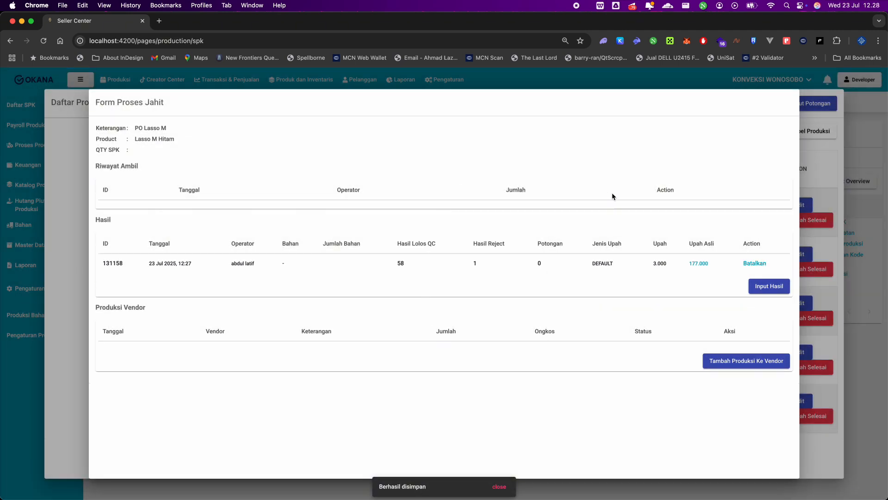
pyautogui.moveTo(822, 181); pyautogui.dragTo(692, 186)
pyautogui.click(692, 186)
# - Add a second Jahit result for the third listed operator with Stok lolos QC 20, and save it as final
pyautogui.click(768, 286)
pyautogui.click(362, 194)
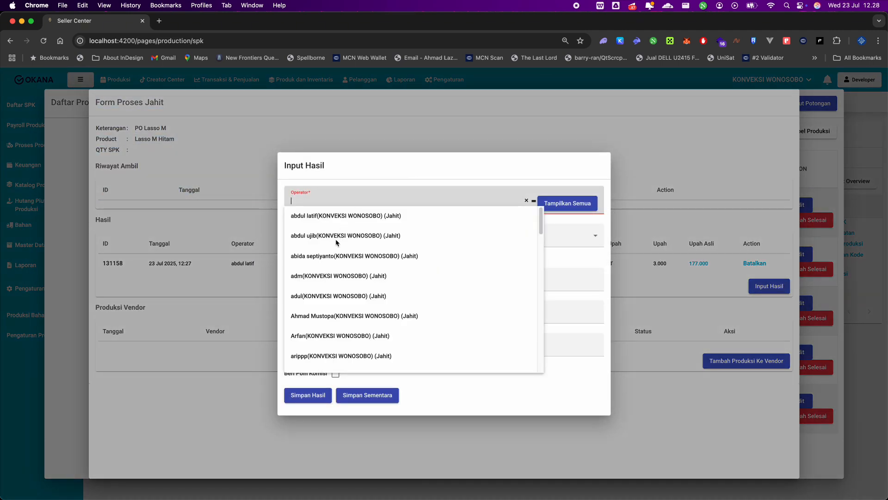
pyautogui.click(326, 257)
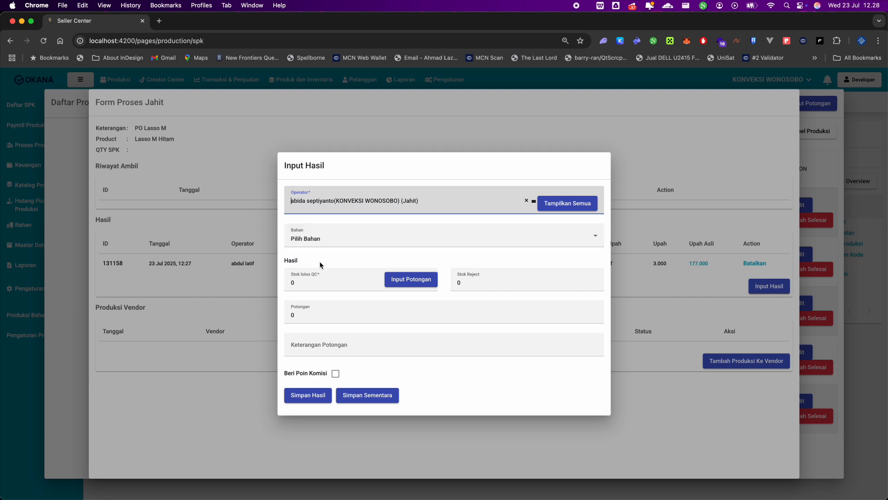
pyautogui.click(306, 287)
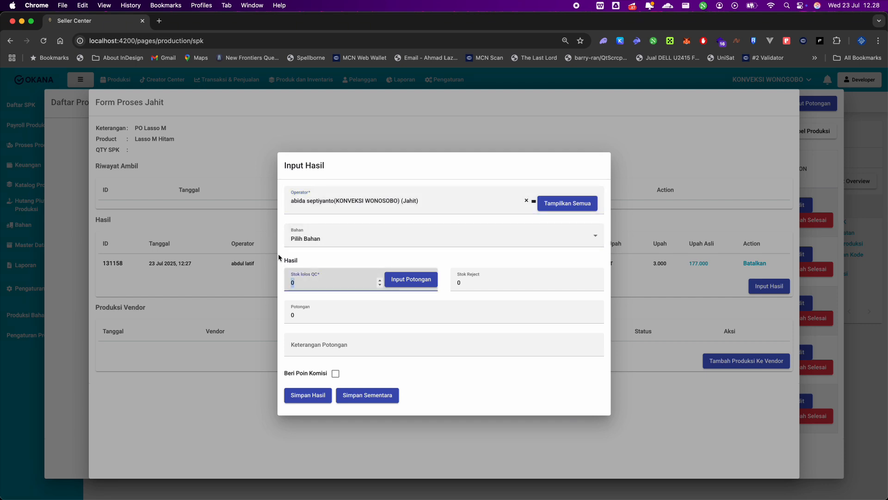
pyautogui.write('20')
pyautogui.click(477, 266)
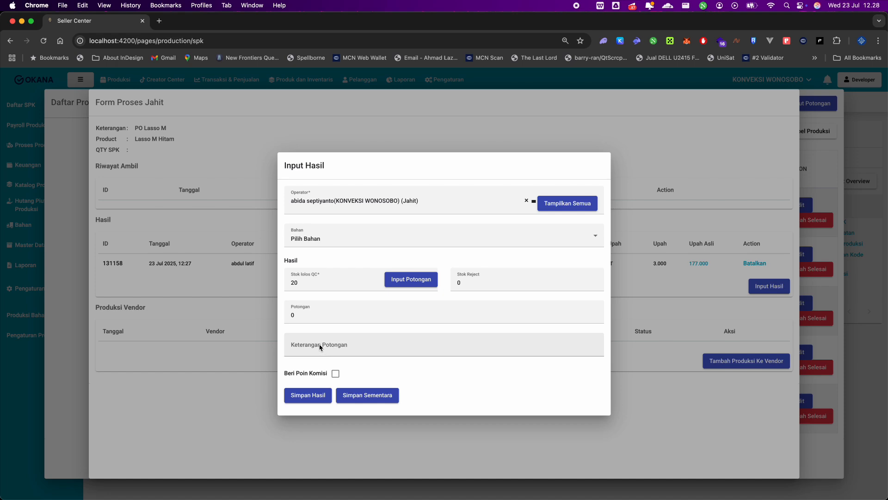
pyautogui.click(318, 395)
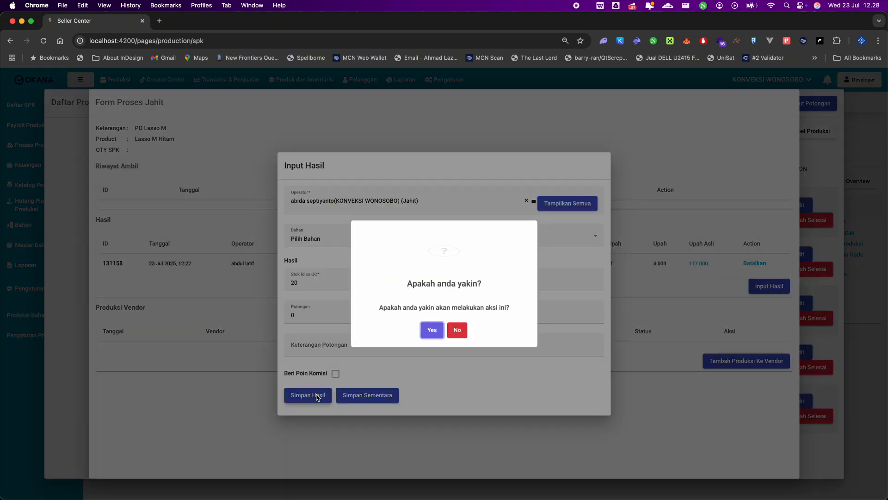
pyautogui.click(433, 331)
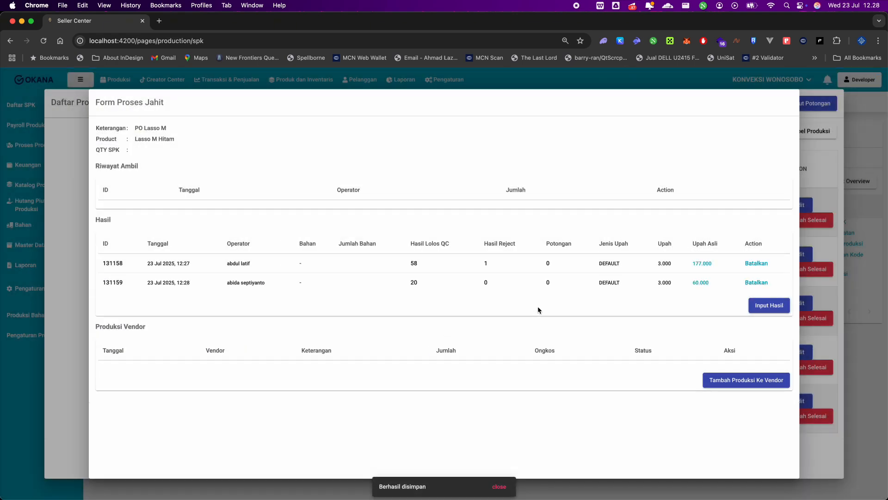
pyautogui.click(829, 265)
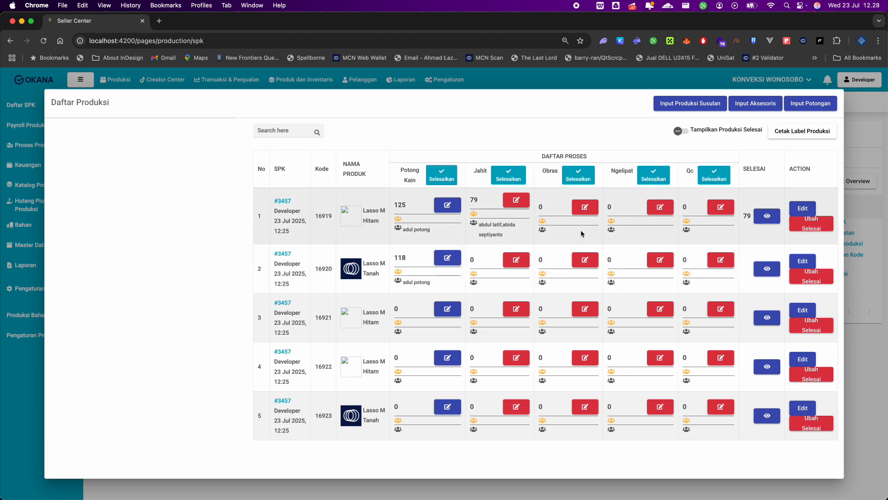
pyautogui.click(582, 209)
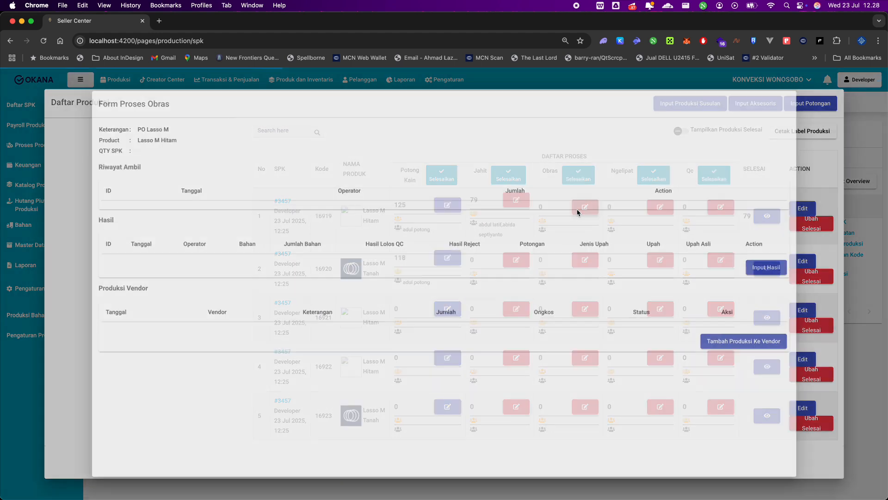
pyautogui.click(769, 267)
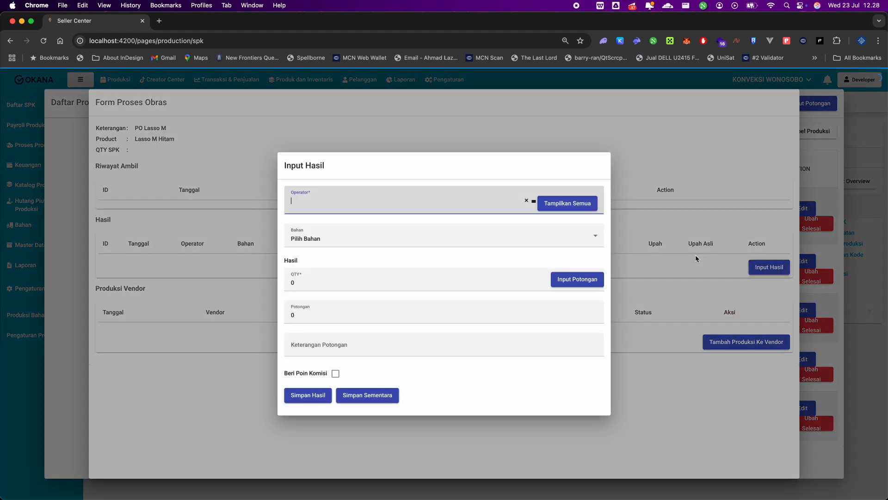
pyautogui.click(339, 212)
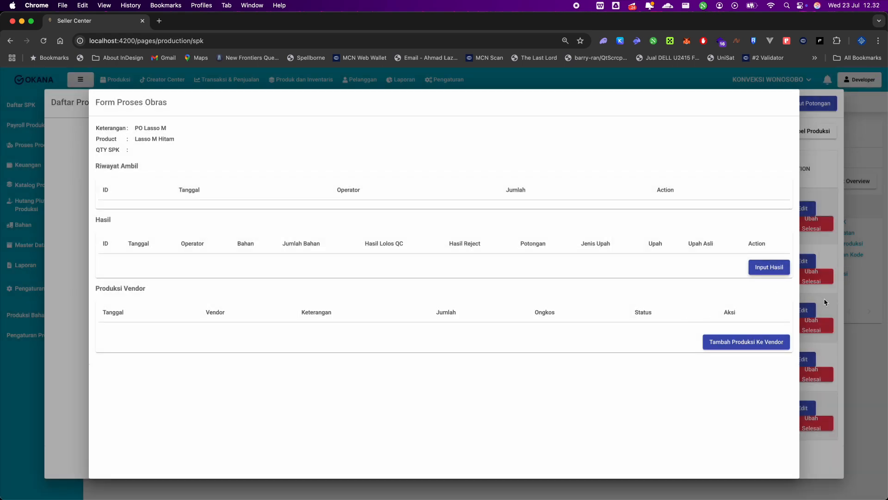
pyautogui.click(824, 301)
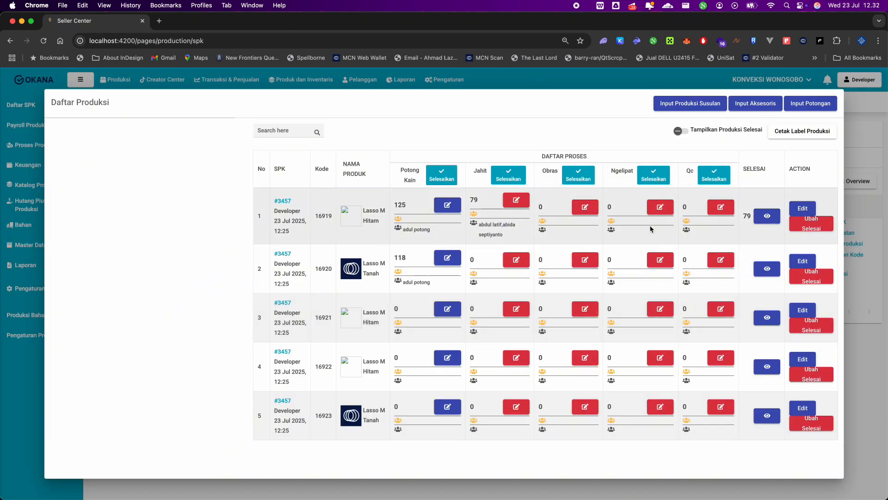
pyautogui.click(585, 207)
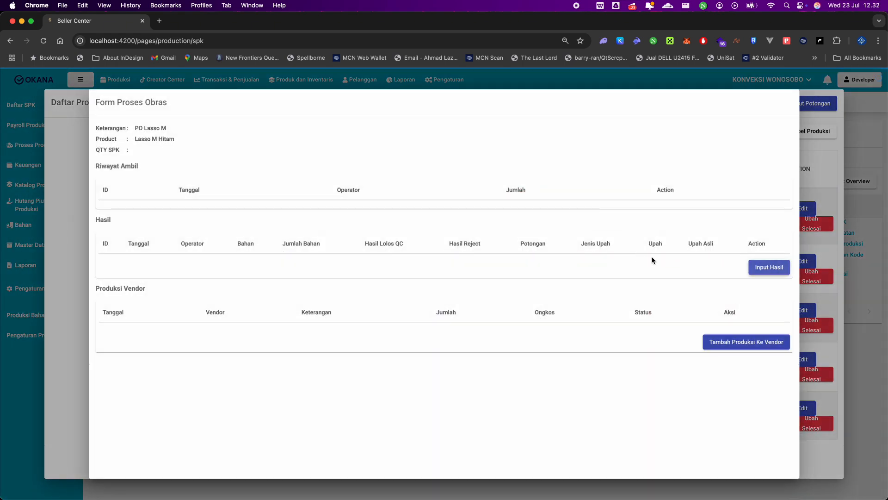
pyautogui.click(769, 268)
pyautogui.click(767, 235)
pyautogui.click(822, 254)
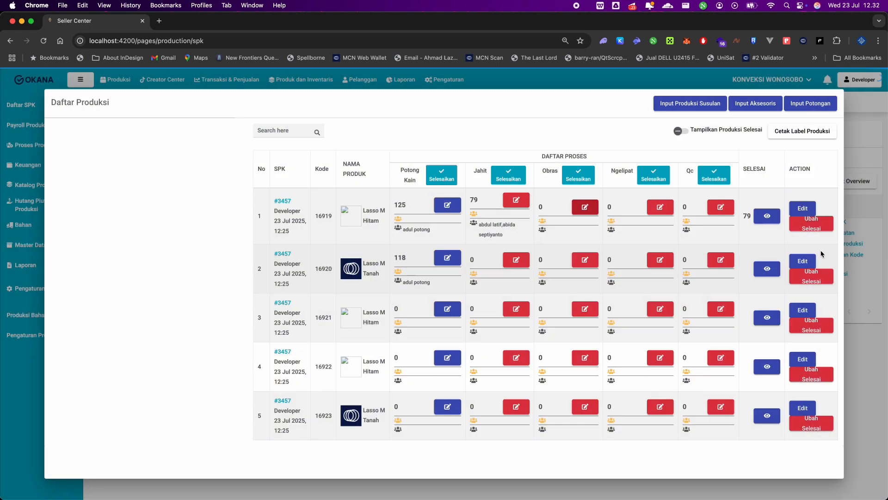
# - Add an Obras result of QTY 60 for the first listed operator to the first Lasso M Hitam production, and save it as final
pyautogui.click(585, 207)
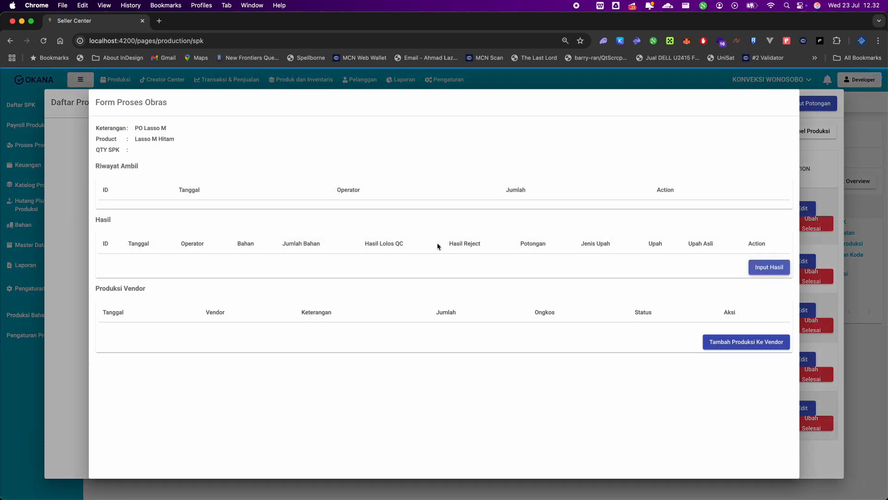
pyautogui.click(772, 267)
pyautogui.click(376, 203)
pyautogui.click(355, 216)
pyautogui.click(343, 240)
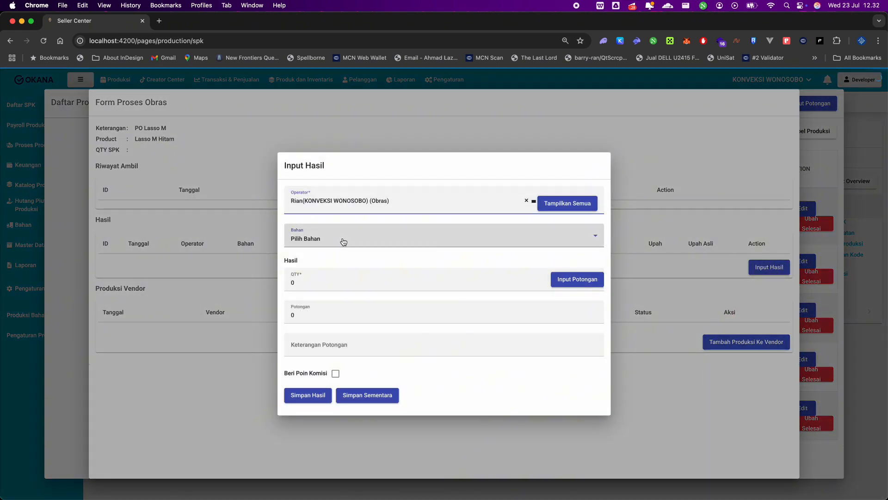
pyautogui.click(344, 285)
pyautogui.doubleClick(343, 285)
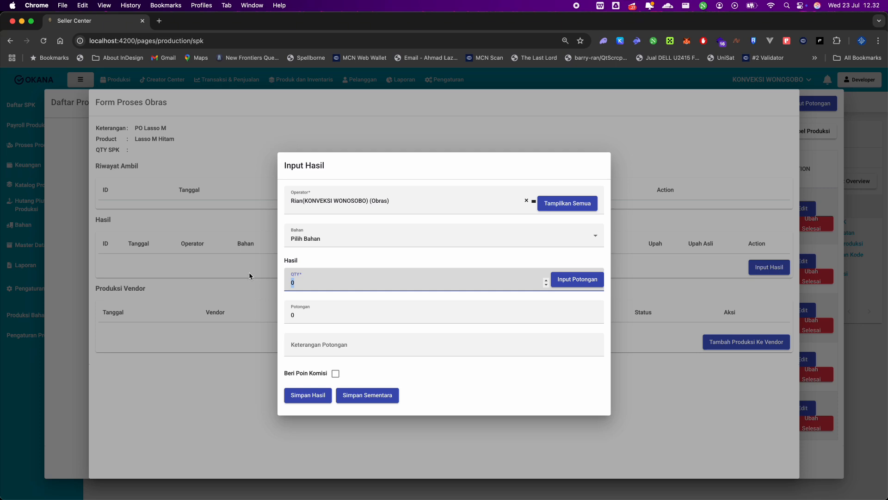
pyautogui.write('60')
pyautogui.click(343, 301)
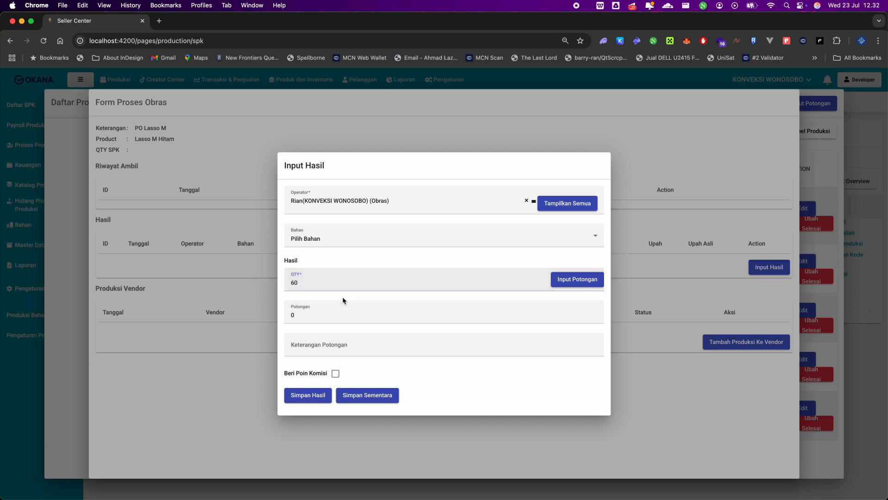
pyautogui.click(315, 395)
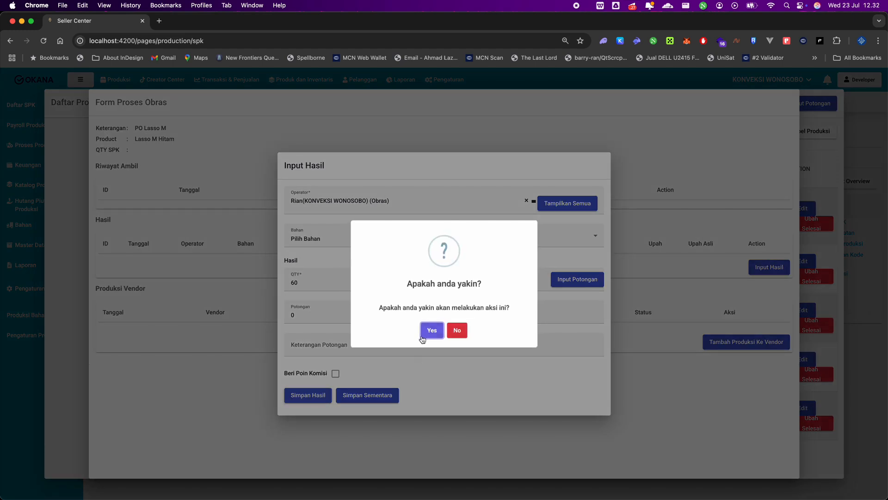
pyautogui.click(428, 330)
pyautogui.click(810, 266)
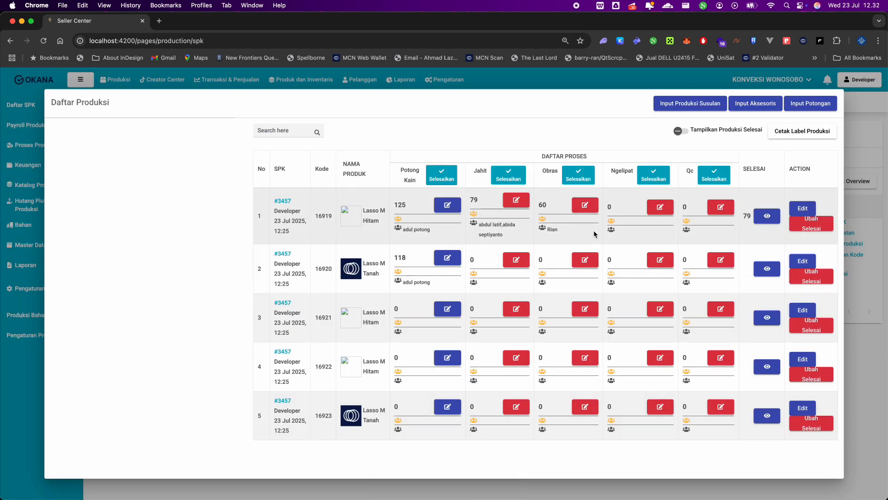
# - Add a Ngelipat result of QTY 60 for the first listed operator to the first Lasso M Hitam production, saved as final
pyautogui.click(657, 213)
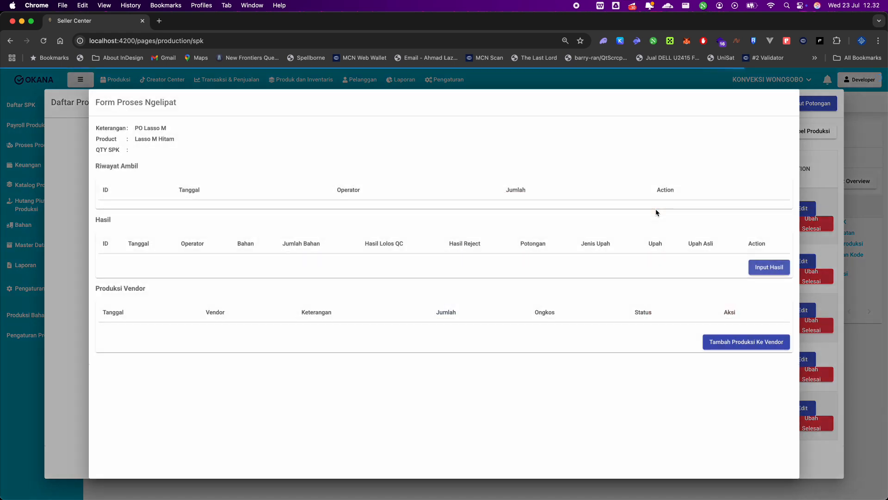
pyautogui.click(770, 268)
pyautogui.click(345, 209)
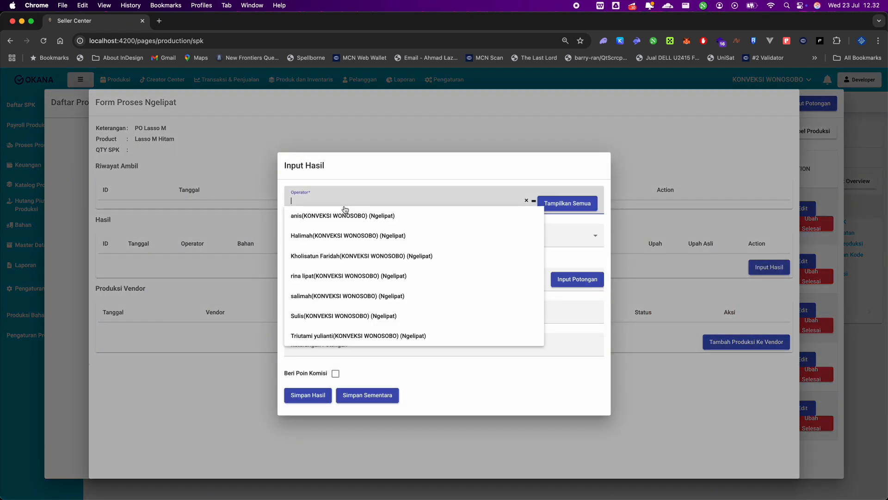
pyautogui.click(340, 221)
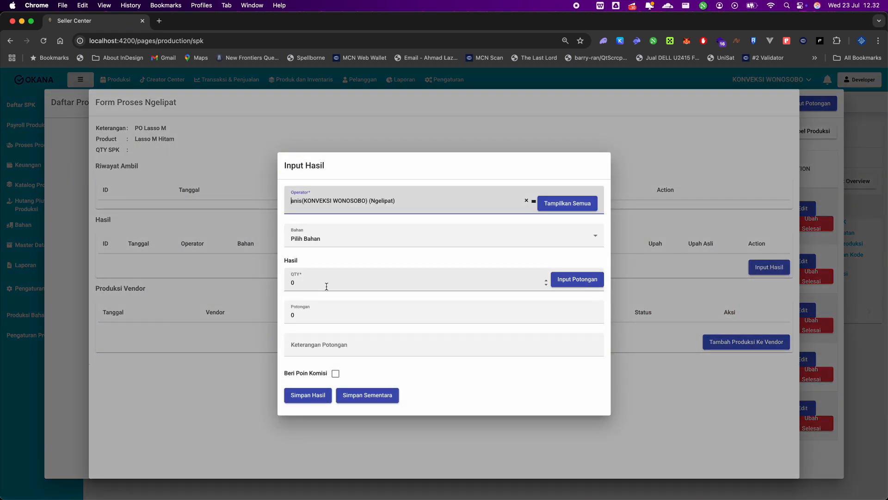
pyautogui.write('60')
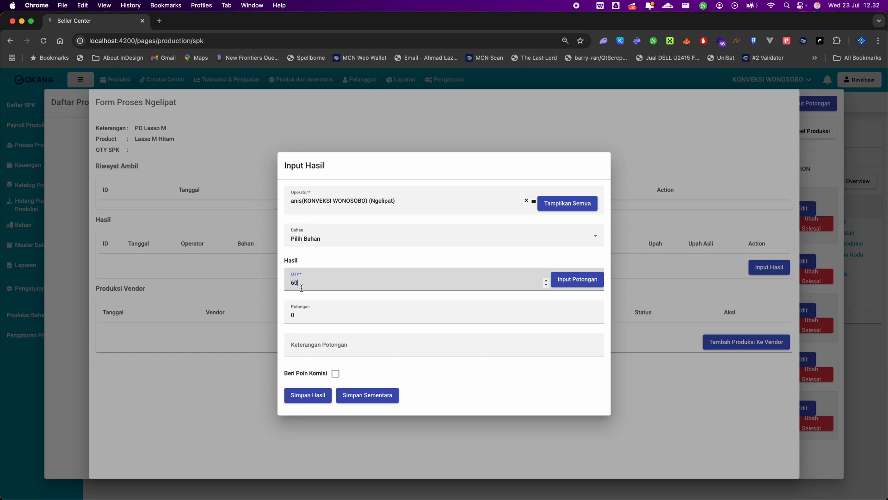
pyautogui.click(324, 396)
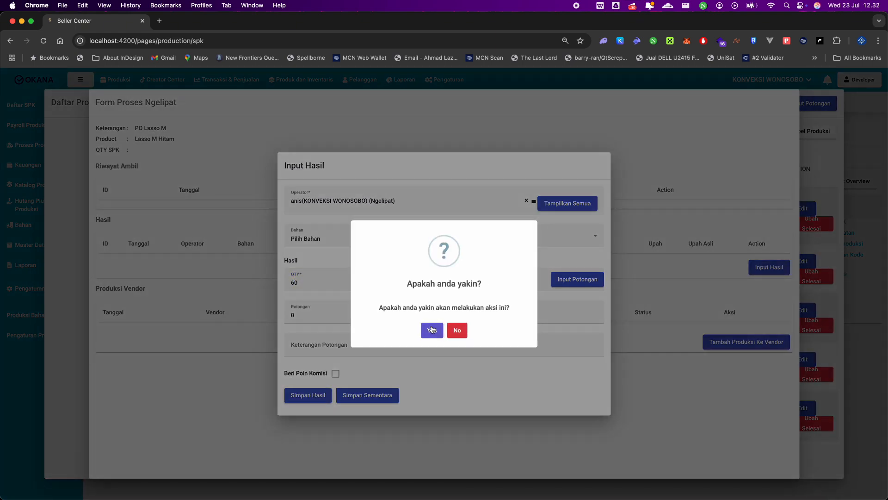
pyautogui.click(432, 328)
pyautogui.click(813, 312)
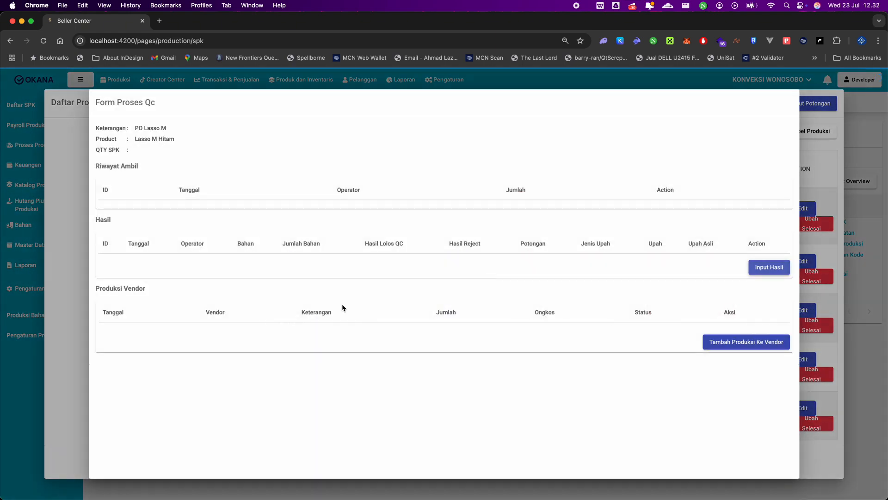
# - Record a final Qc result of QTY 60 for the first listed operator on the first Lasso M Hitam production
pyautogui.click(764, 268)
pyautogui.click(337, 202)
pyautogui.click(331, 215)
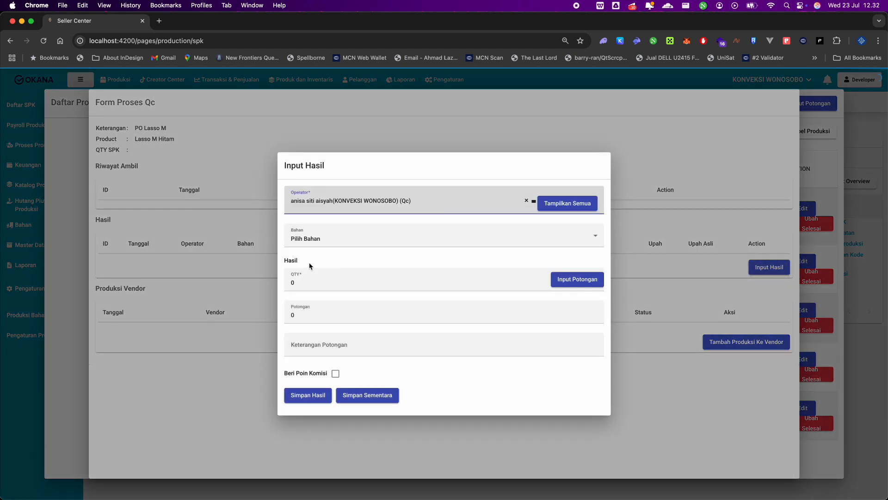
pyautogui.click(296, 282)
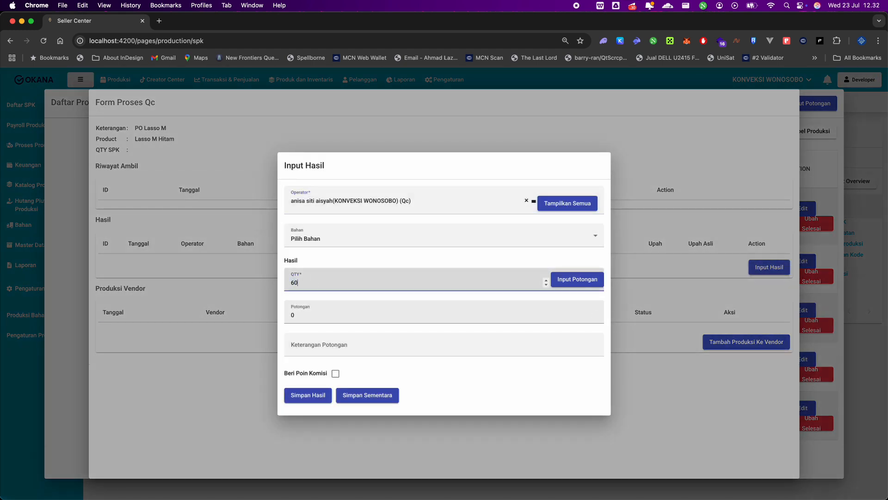
pyautogui.click(308, 395)
pyautogui.press('Return')
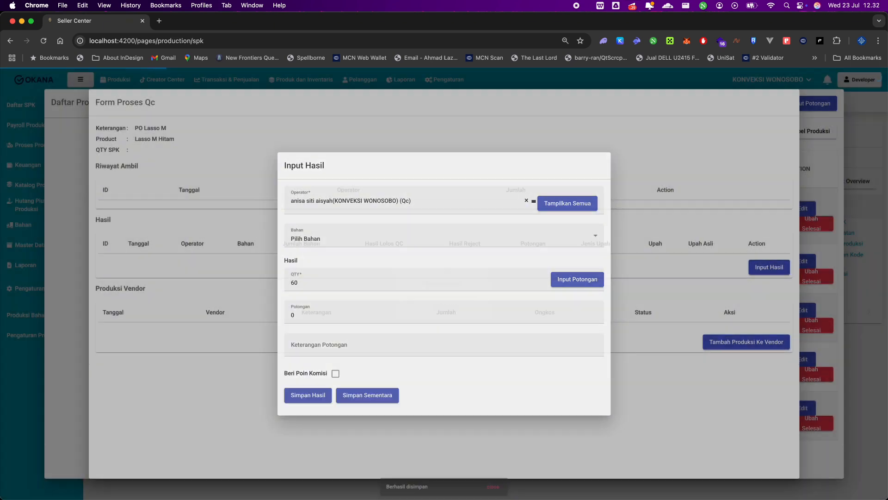
pyautogui.press('Escape')
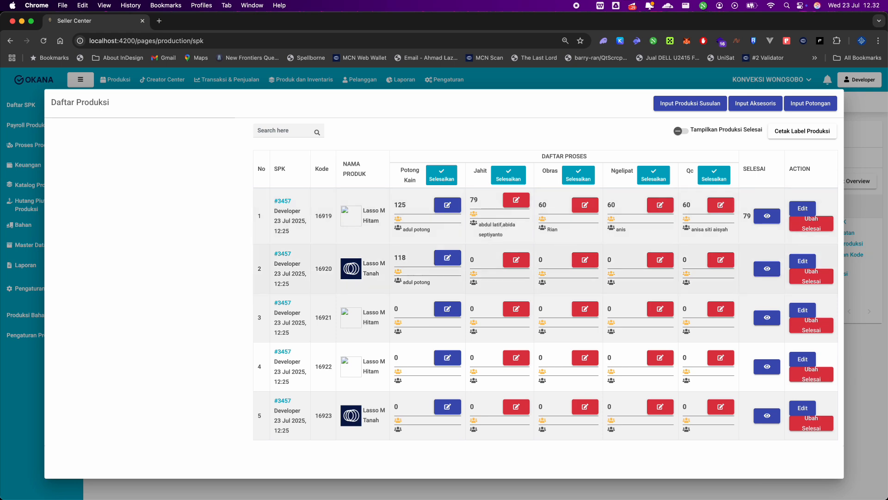
# - Add a Jahit result for the first listed operator to the first Lasso M Tanah production with Stok lolos QC 110 and Stok Reject 2, and save it
pyautogui.click(516, 260)
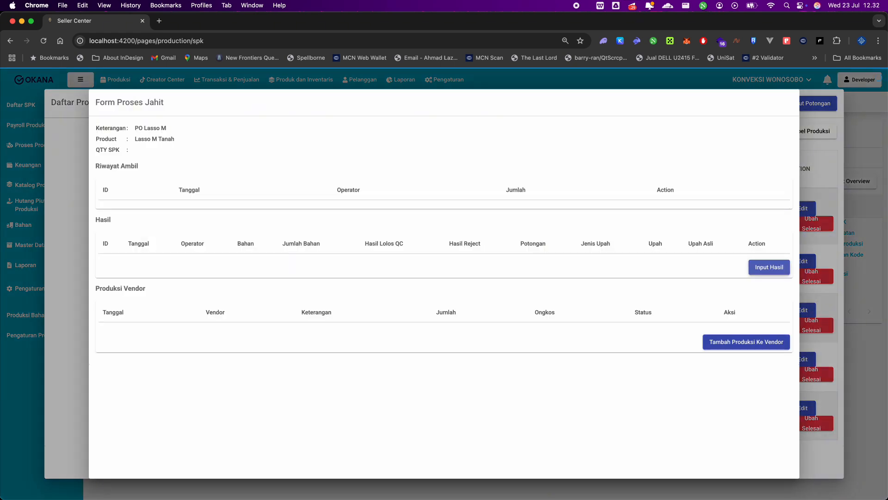
pyautogui.click(769, 267)
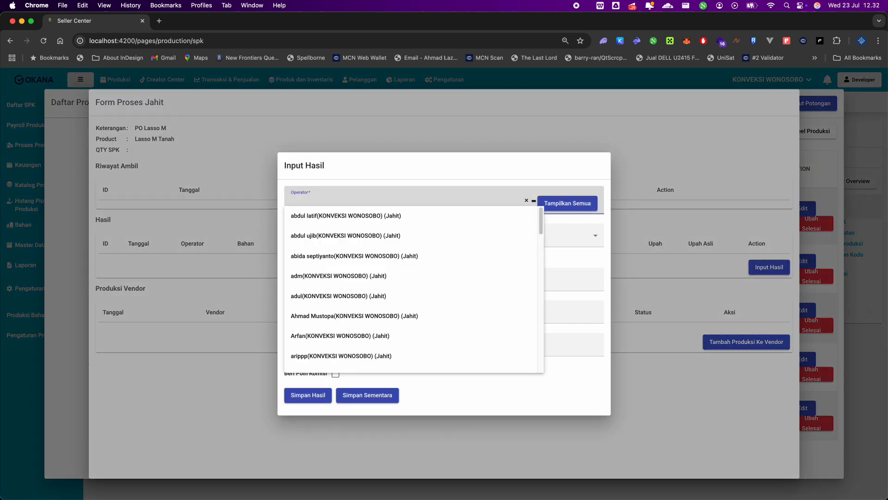
pyautogui.click(346, 215)
pyautogui.doubleClick(292, 283)
pyautogui.write('110')
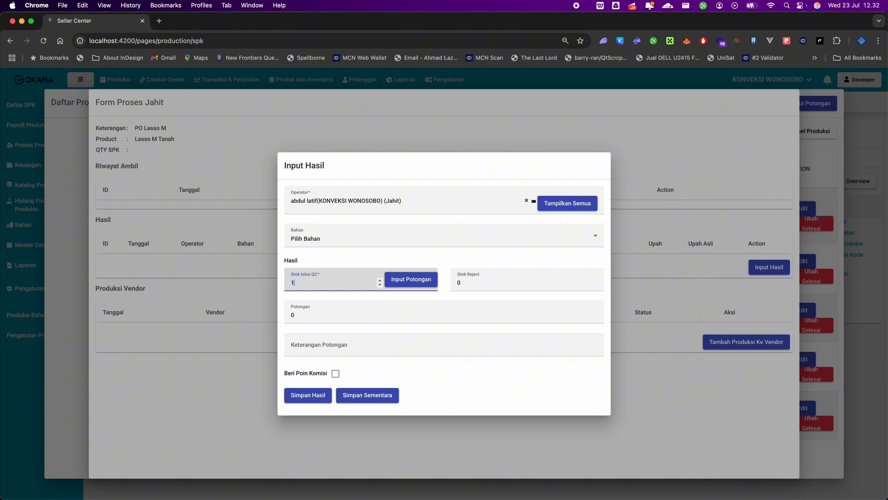
pyautogui.click(476, 284)
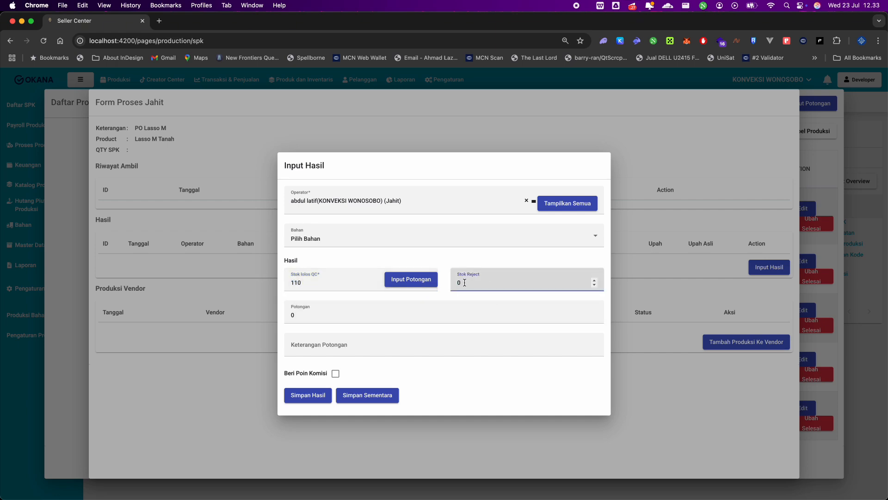
pyautogui.click(355, 396)
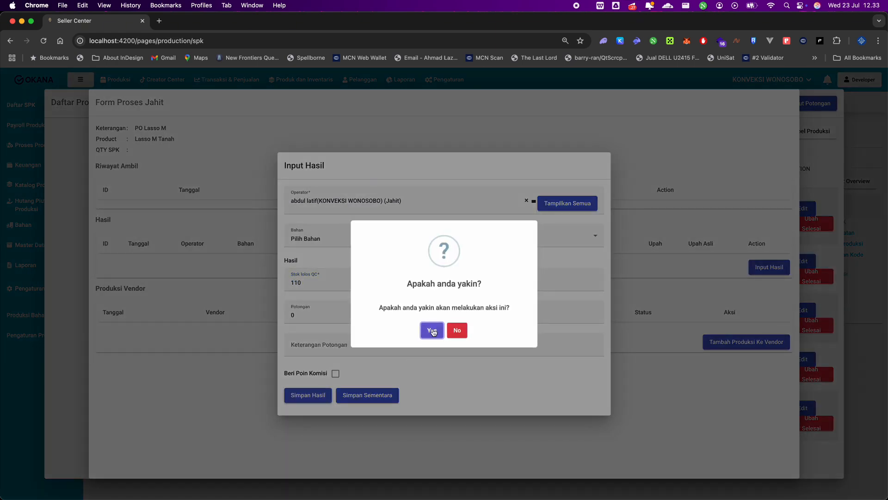
pyautogui.click(426, 335)
pyautogui.click(812, 302)
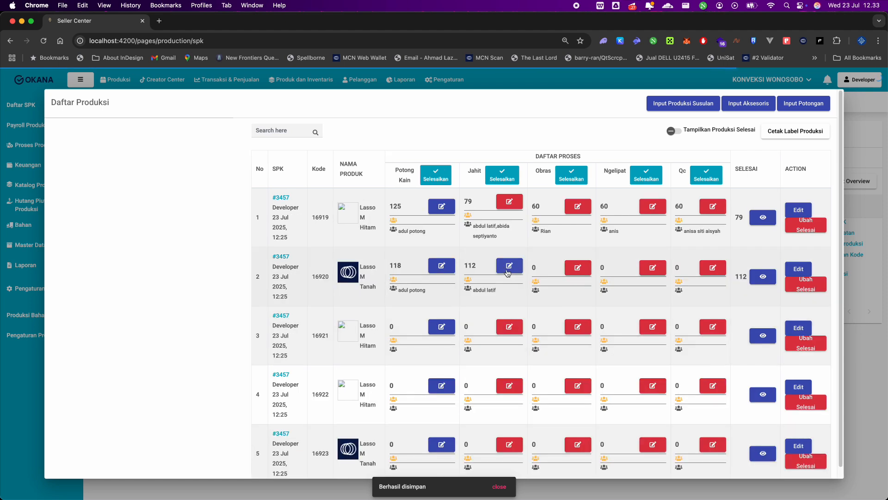
# - Add a final Obras result of QTY 70 to the first Lasso M Tanah production, using the same operator as for Lasso M Hitam
pyautogui.click(585, 259)
pyautogui.click(756, 267)
pyautogui.click(370, 200)
pyautogui.click(342, 226)
pyautogui.click(313, 281)
pyautogui.doubleClick(313, 281)
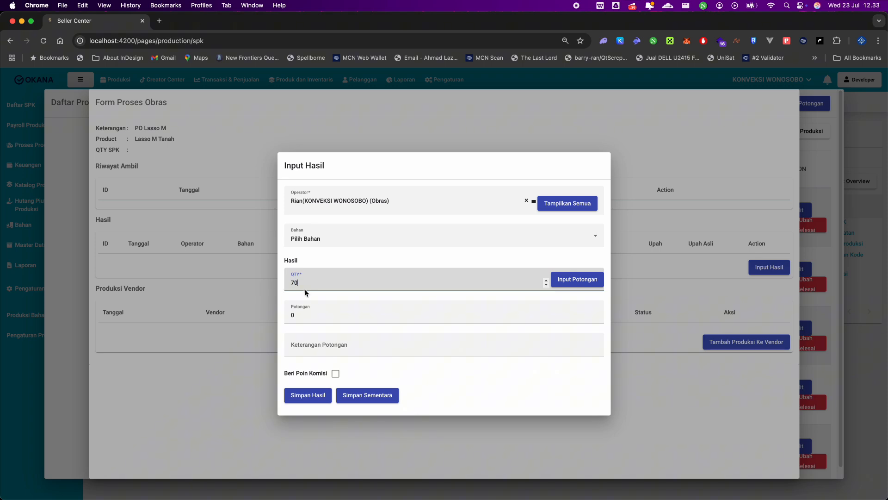
pyautogui.click(308, 395)
pyautogui.click(432, 329)
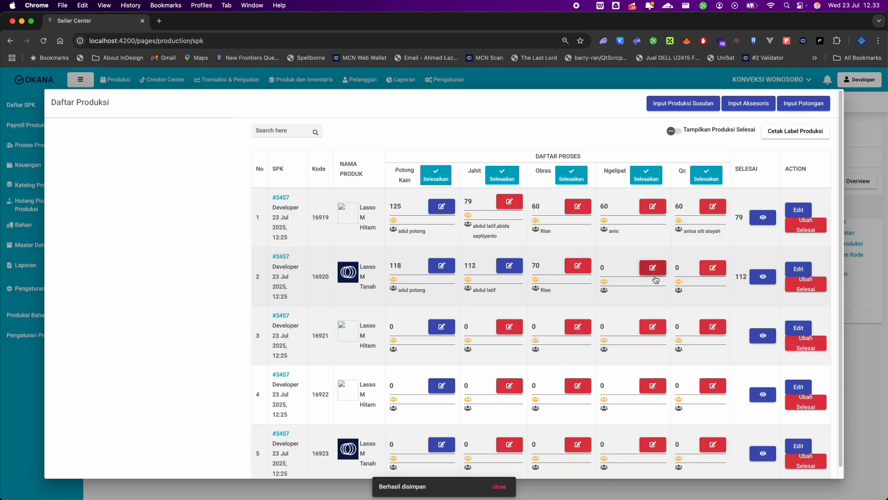
# - Record a Ngelipat result of QTY 70 for the first listed operator on the first Lasso M Tanah production, and save it as final
pyautogui.click(654, 275)
pyautogui.click(757, 268)
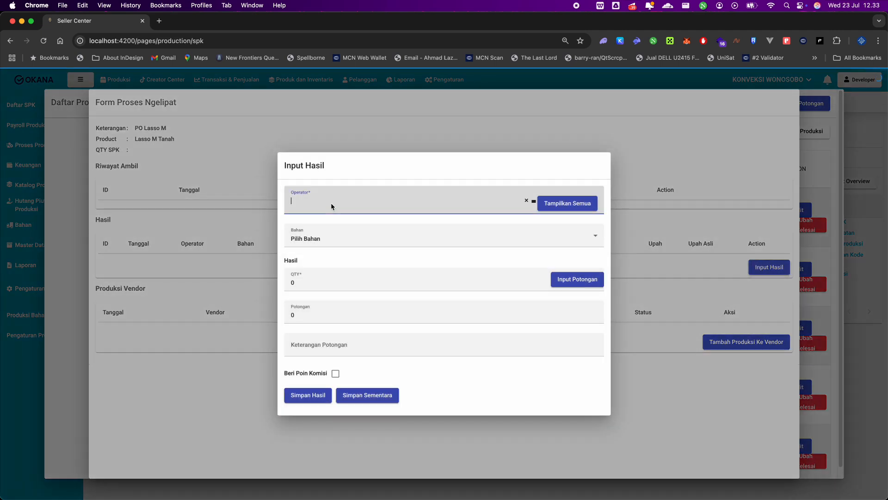
pyautogui.click(333, 206)
pyautogui.click(309, 219)
pyautogui.click(318, 289)
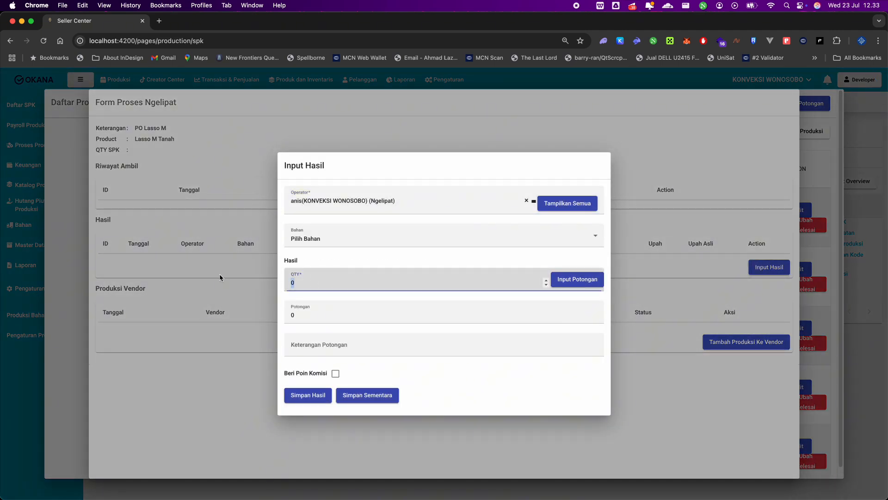
pyautogui.write('70')
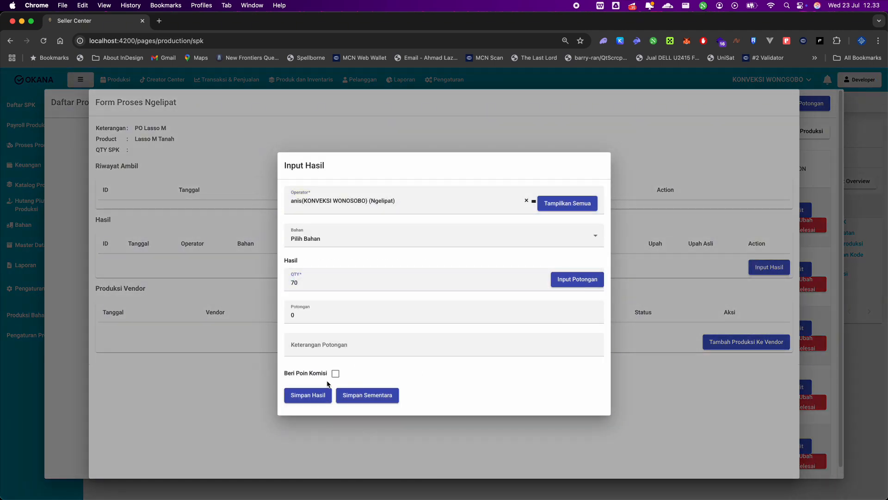
pyautogui.click(307, 395)
pyautogui.click(431, 330)
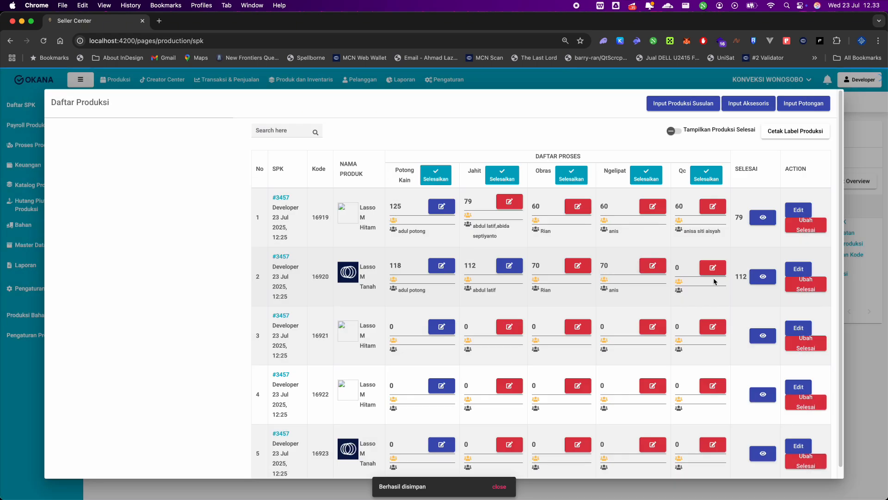
# - Record a final Qc result of QTY 70 for the first listed operator on the first Lasso M Tanah production
pyautogui.click(712, 269)
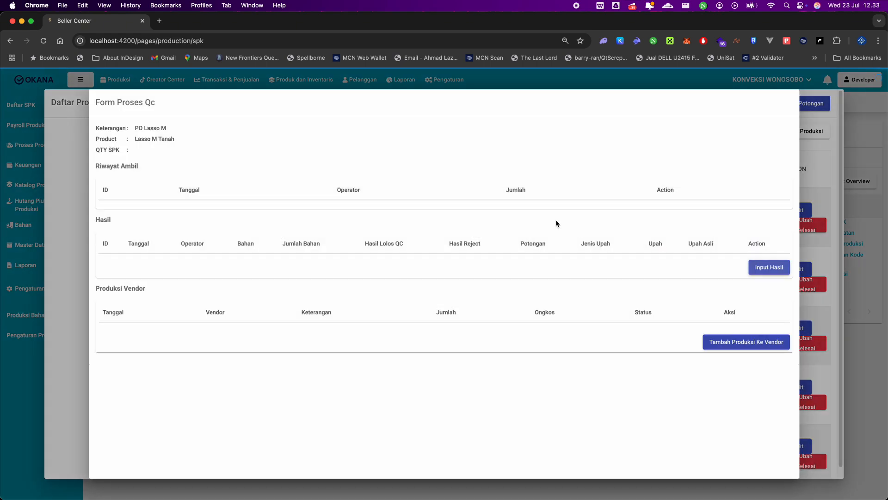
pyautogui.click(769, 267)
pyautogui.click(319, 218)
pyautogui.moveTo(313, 279); pyautogui.dragTo(228, 273)
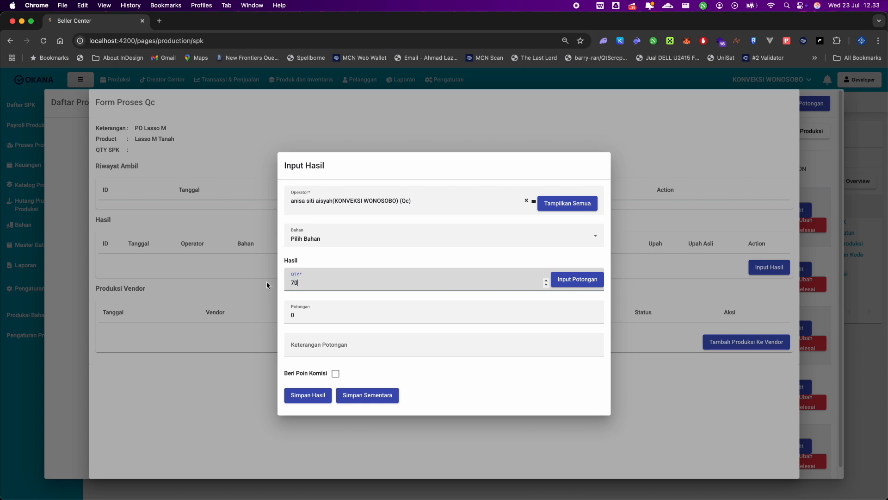
pyautogui.click(317, 261)
pyautogui.click(333, 328)
pyautogui.click(319, 393)
pyautogui.click(430, 329)
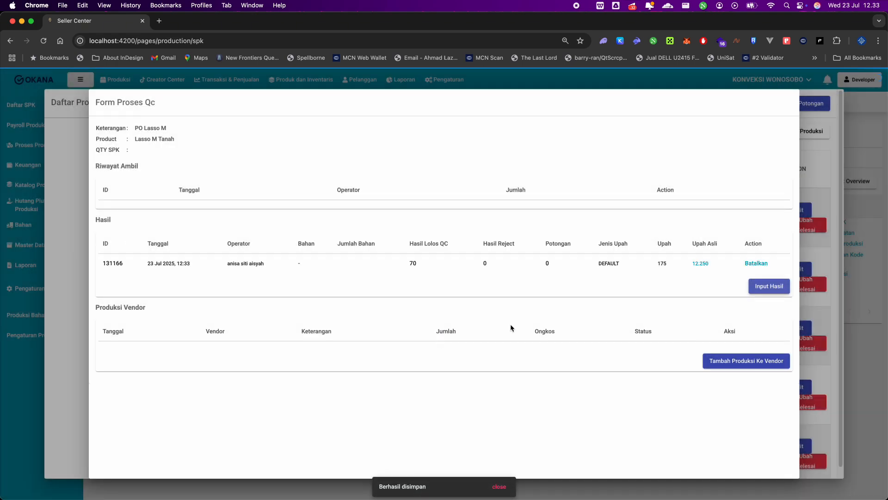
pyautogui.click(818, 319)
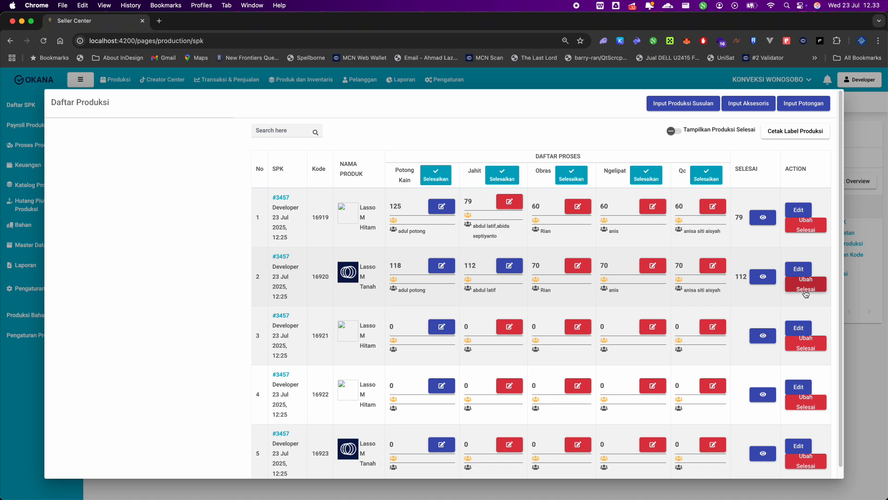
# - Close the production list, check the SPKs in Di Proses, and open Payroll Produksi
pyautogui.click(865, 301)
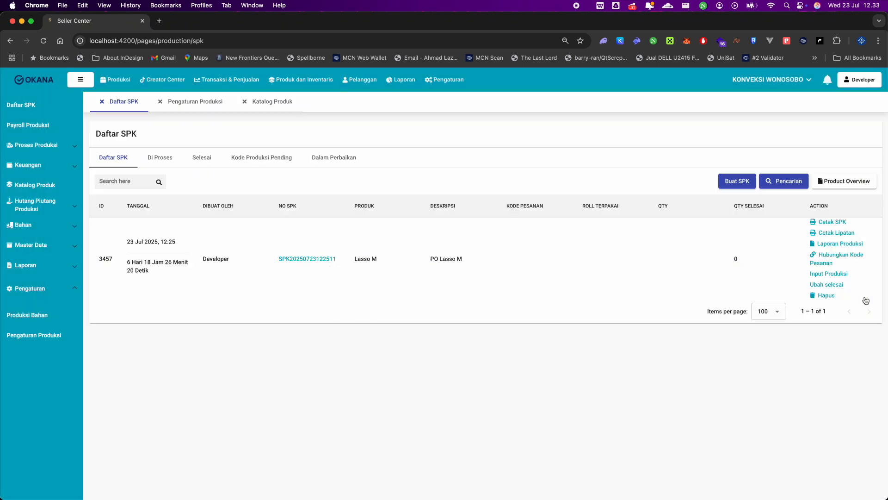
pyautogui.click(138, 163)
pyautogui.click(40, 129)
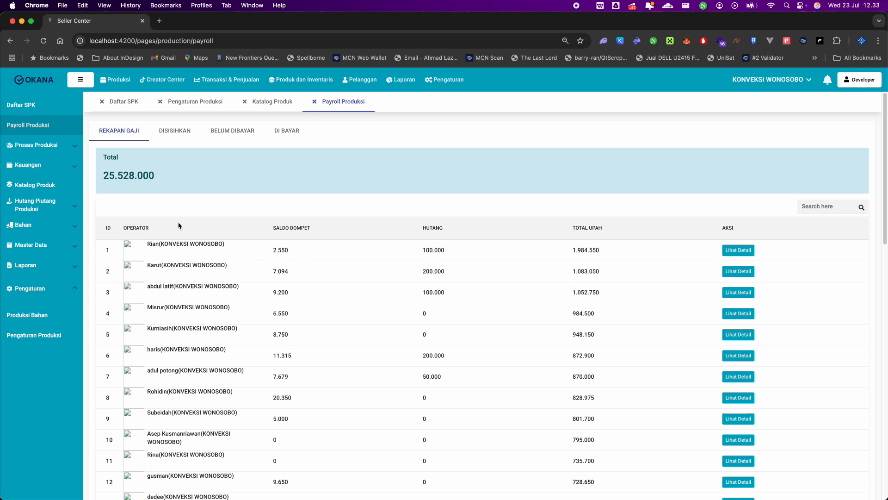
pyautogui.click(128, 106)
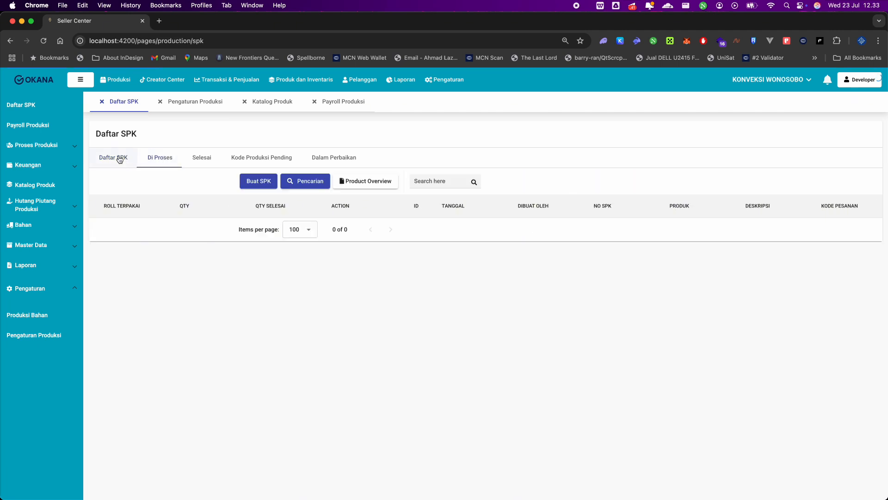
pyautogui.click(40, 132)
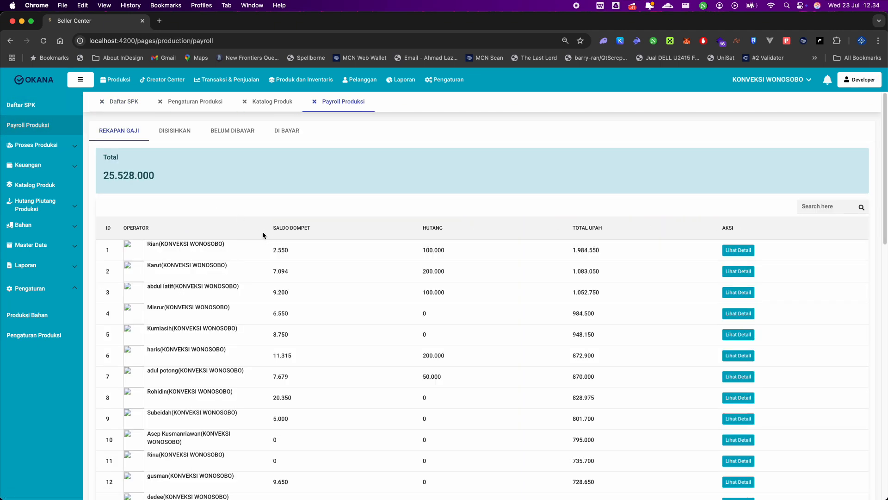
# - Review the wage details of the first operator in Rekapan Gaji, set the wages aside (Sisihkan), and check the Disisihkan list
pyautogui.click(738, 250)
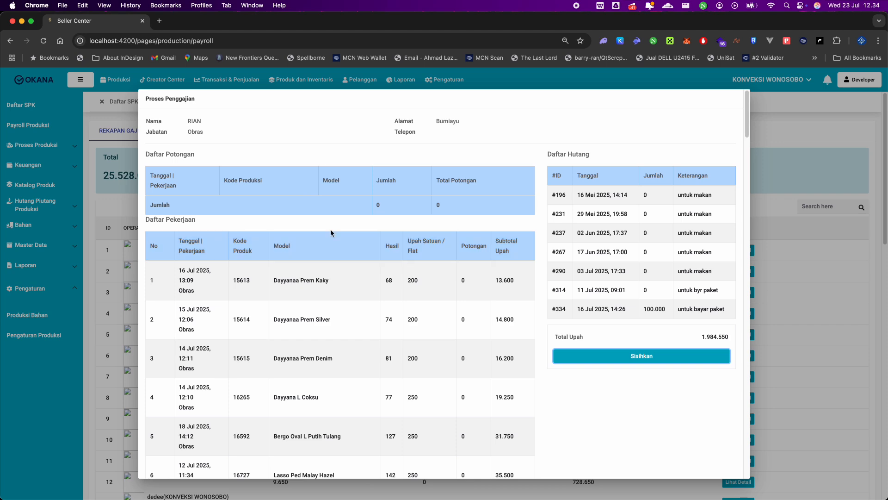
pyautogui.scroll(-10, 185, 282)
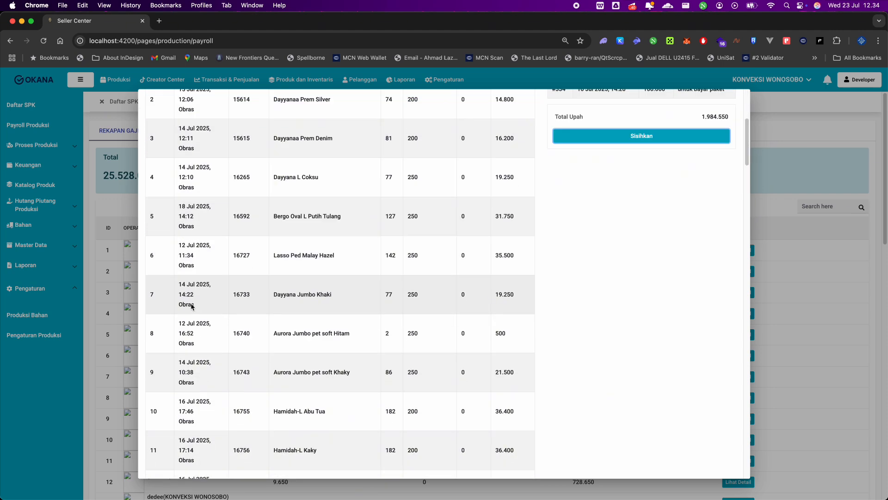
pyautogui.scroll(10, 192, 299)
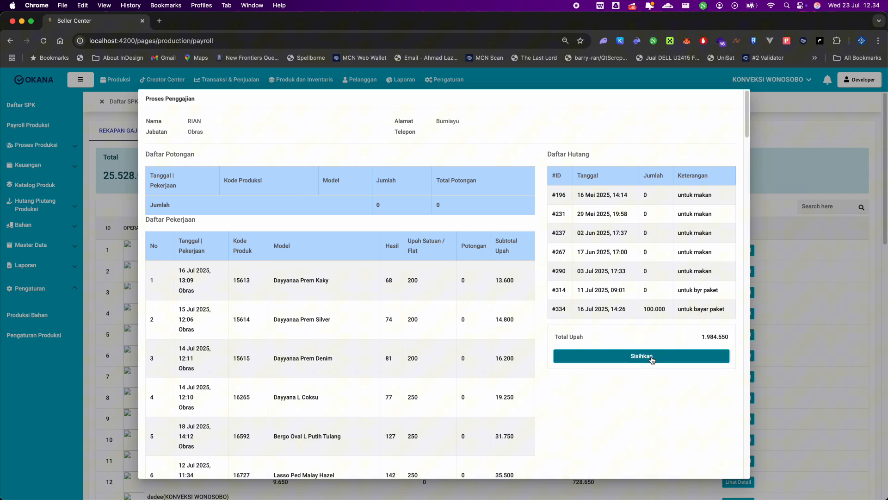
pyautogui.click(652, 359)
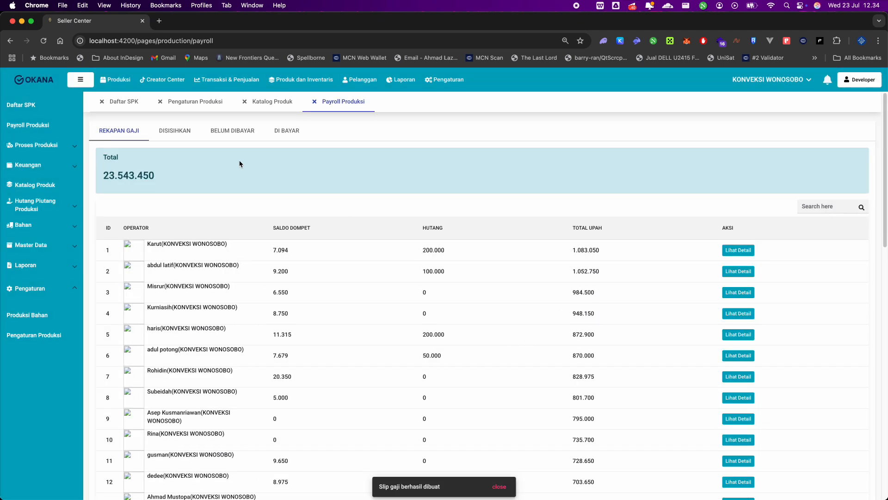
pyautogui.click(174, 139)
# - Return to Rekapan Gaji and set aside the wages of the operator now listed first
pyautogui.click(131, 131)
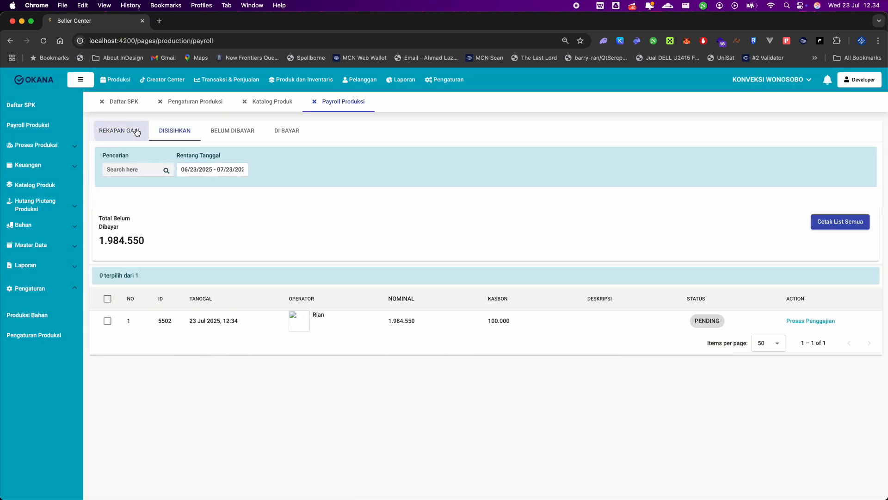
pyautogui.click(738, 250)
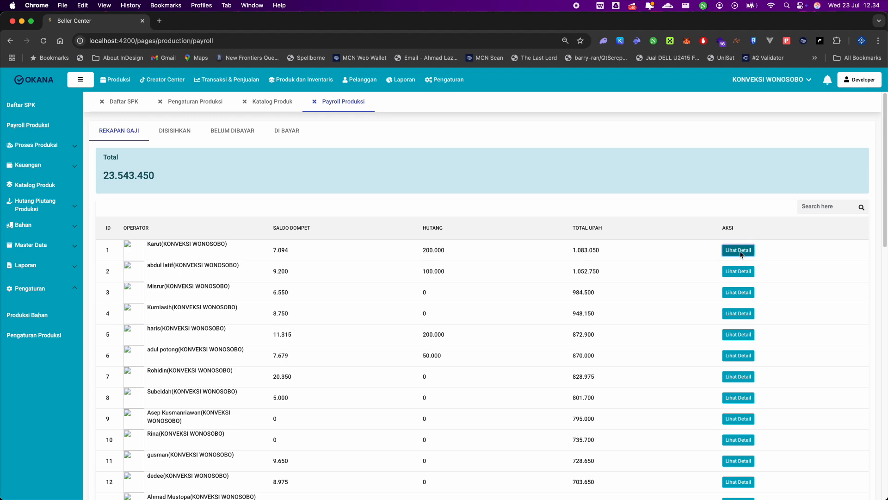
pyautogui.scroll(-5, 606, 449)
pyautogui.click(629, 362)
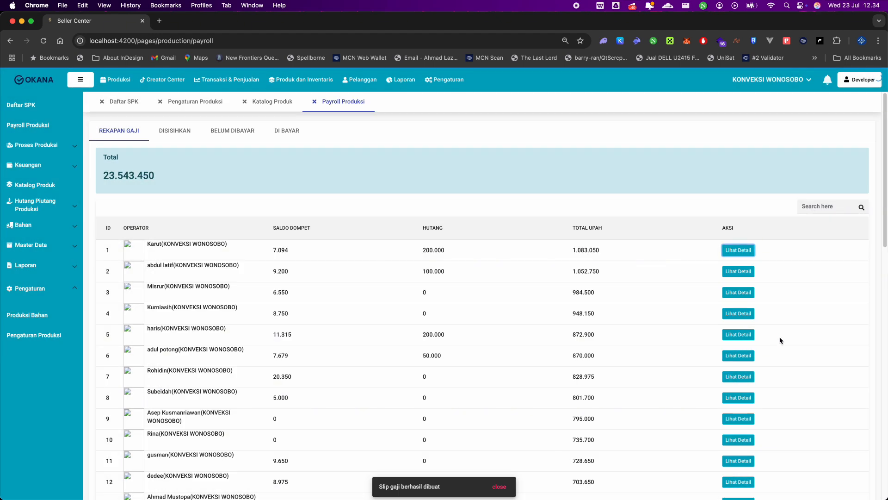
# - Set aside the wages of the third operator in Rekapan Gaji and of the sixth operator in the refreshed list
pyautogui.click(734, 295)
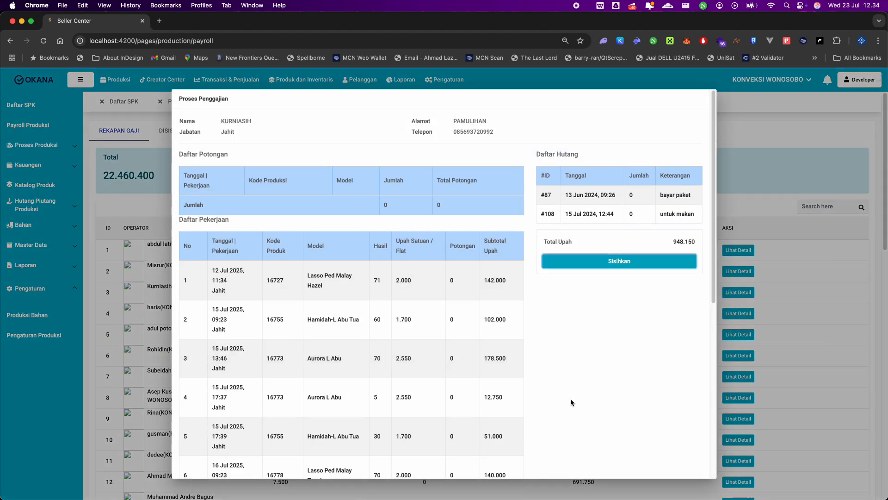
pyautogui.scroll(-5, 649, 163)
pyautogui.scroll(10, 650, 163)
pyautogui.click(616, 162)
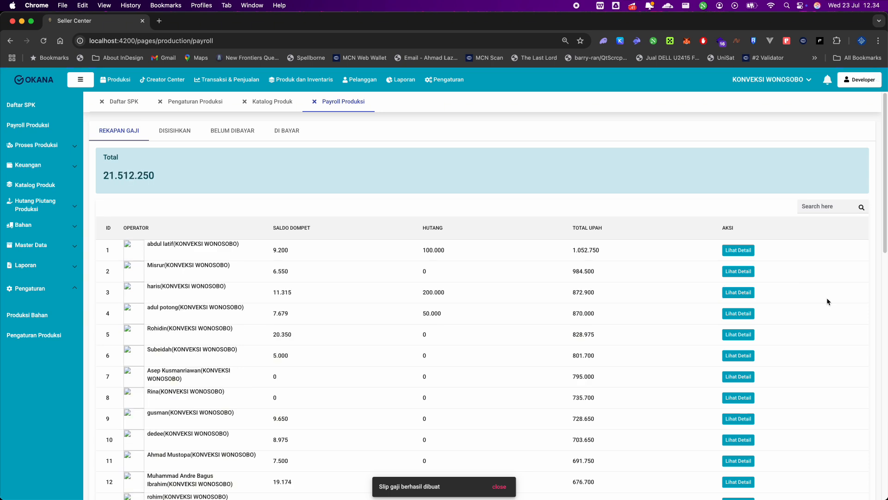
pyautogui.click(738, 355)
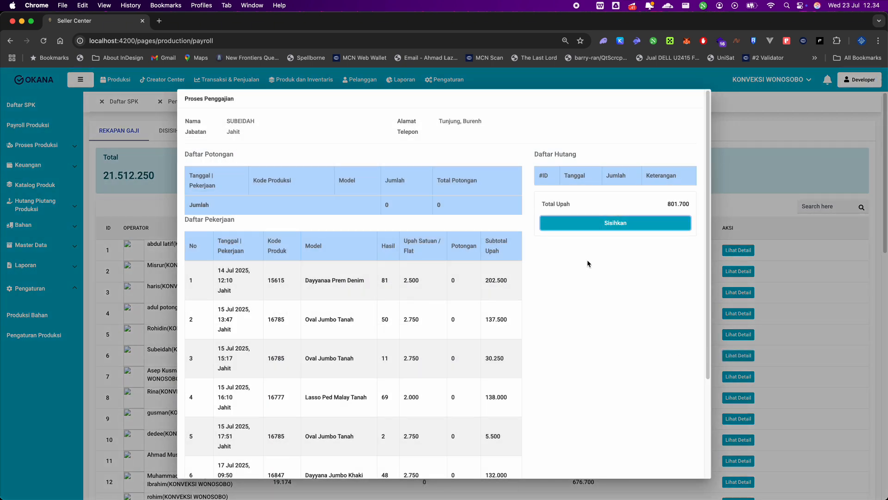
pyautogui.click(600, 224)
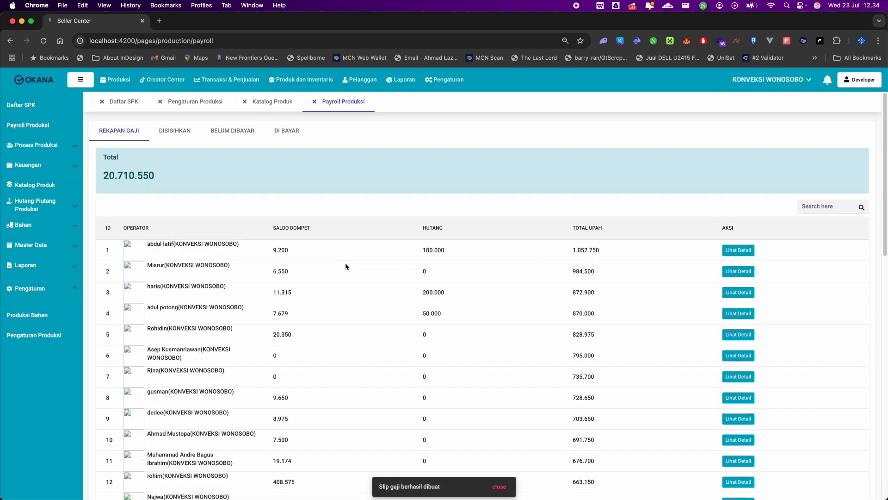
# - Select all payrolls in Disisihkan, view the printable list of all set-aside wages, and return to the payroll page
pyautogui.click(176, 131)
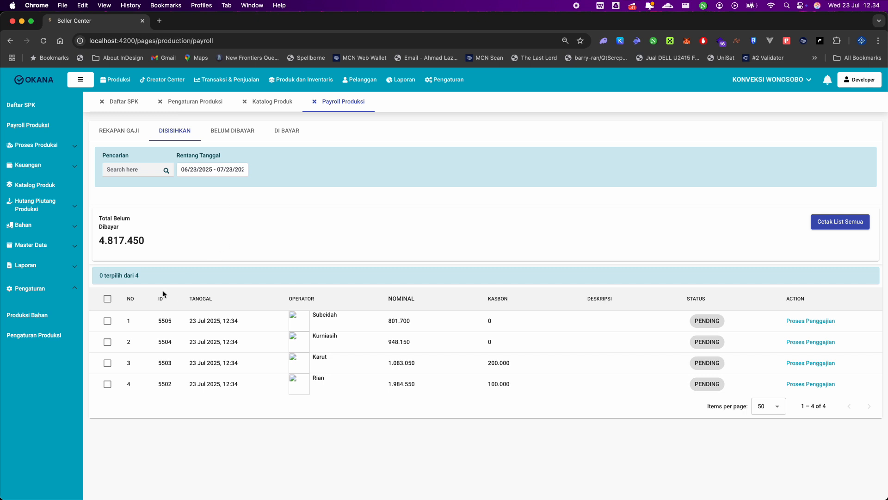
pyautogui.click(106, 301)
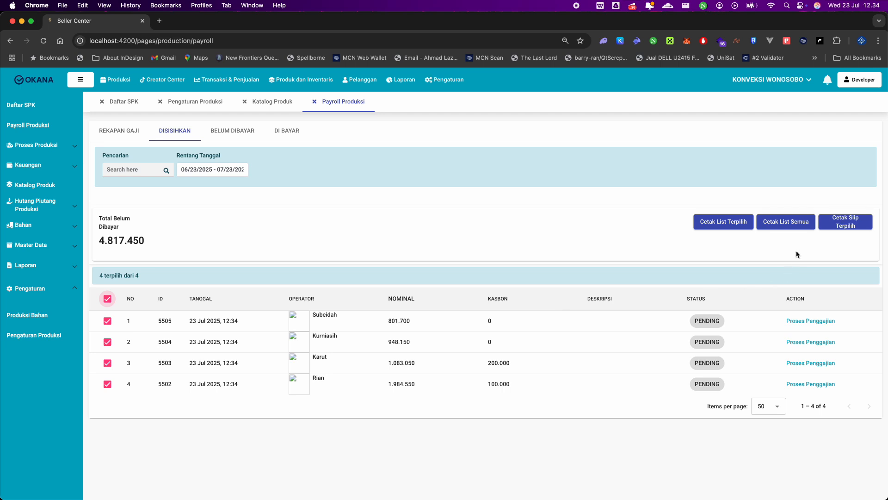
pyautogui.click(795, 227)
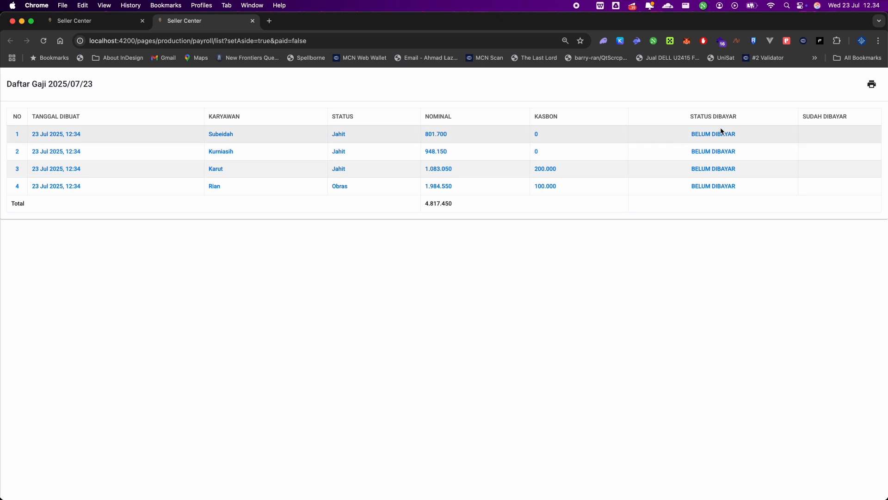
pyautogui.click(101, 21)
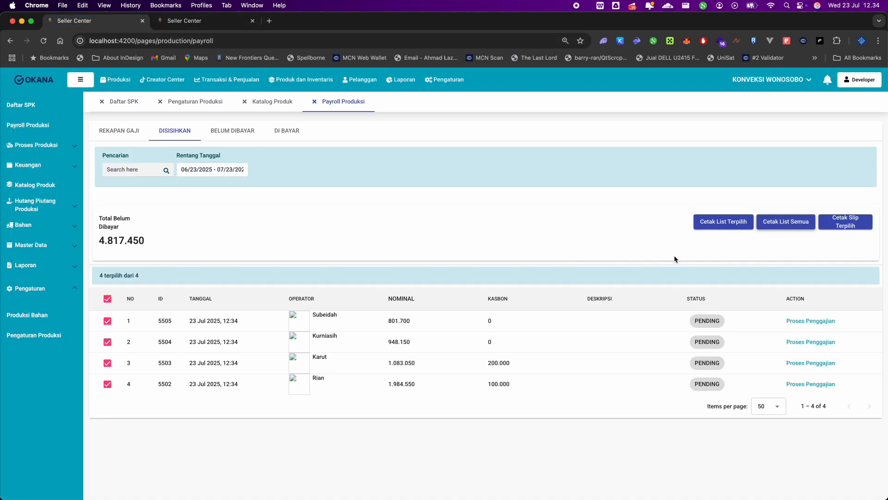
# - Generate the printable wage slips for all selected payrolls and examine each operator's slip, including the Lasso M Tanah and Lasso M Hitam lines
pyautogui.click(854, 226)
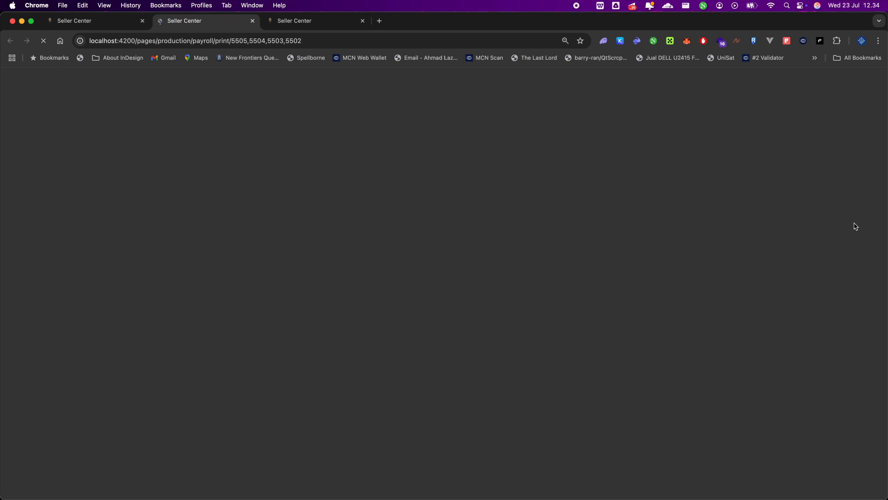
pyautogui.scroll(-15, 302, 249)
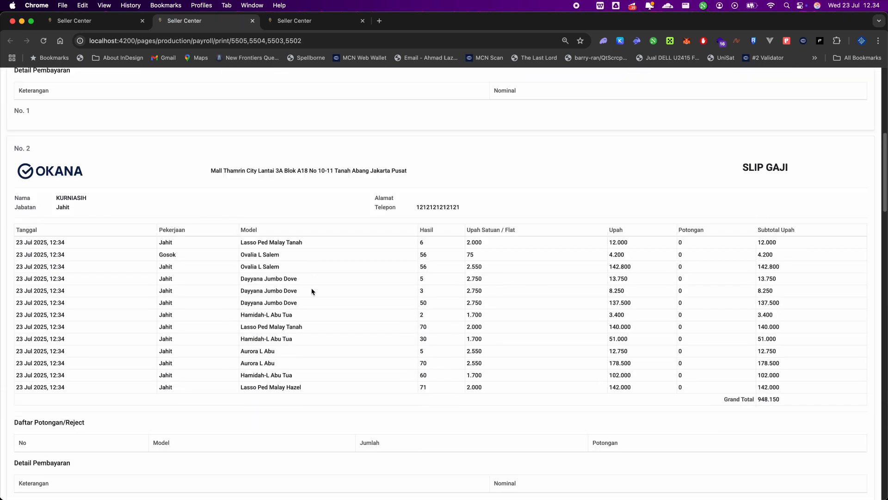
pyautogui.scroll(-15, 311, 289)
pyautogui.scroll(12, 310, 290)
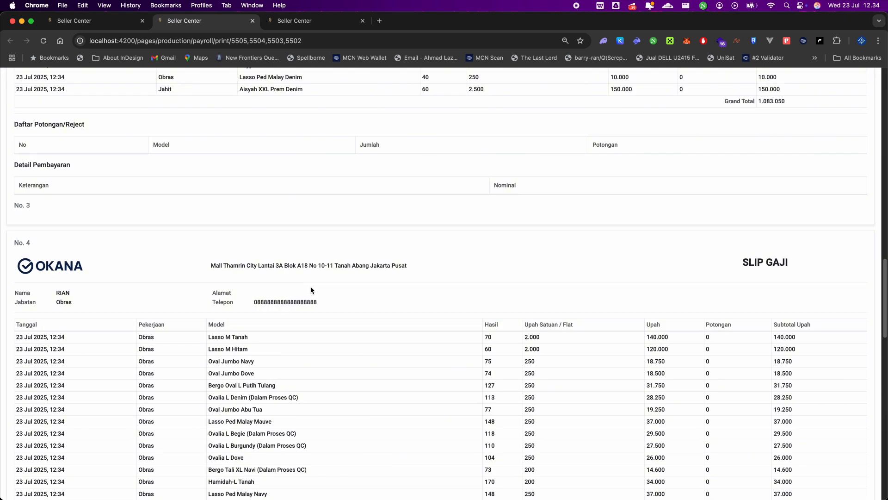
pyautogui.scroll(3, 235, 272)
pyautogui.moveTo(16, 206); pyautogui.dragTo(647, 383)
pyautogui.scroll(-20, 646, 383)
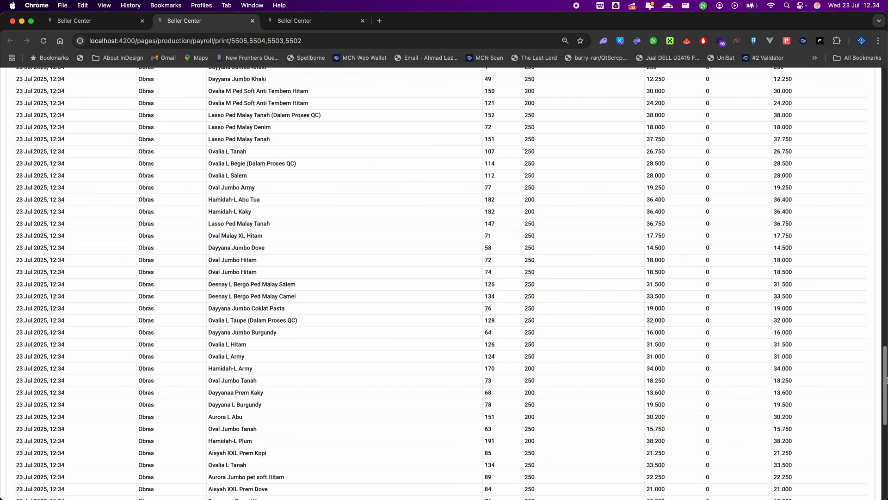
pyautogui.moveTo(881, 450); pyautogui.dragTo(881, 129)
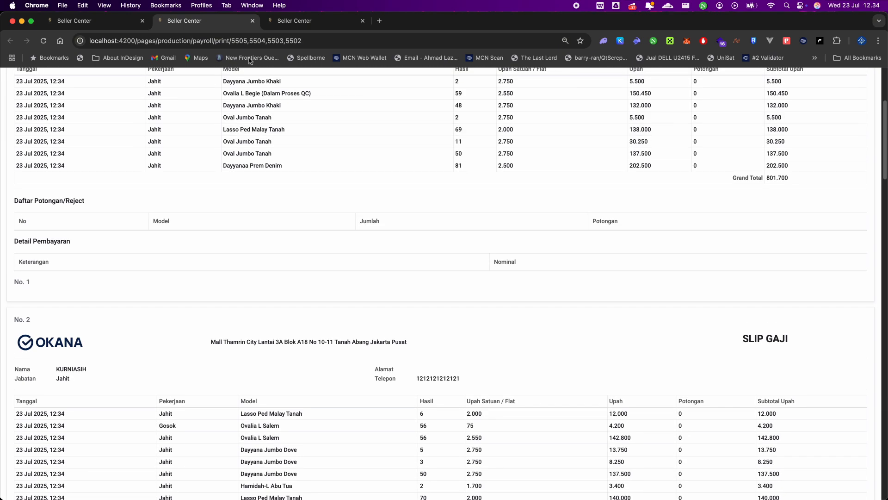
pyautogui.click(113, 24)
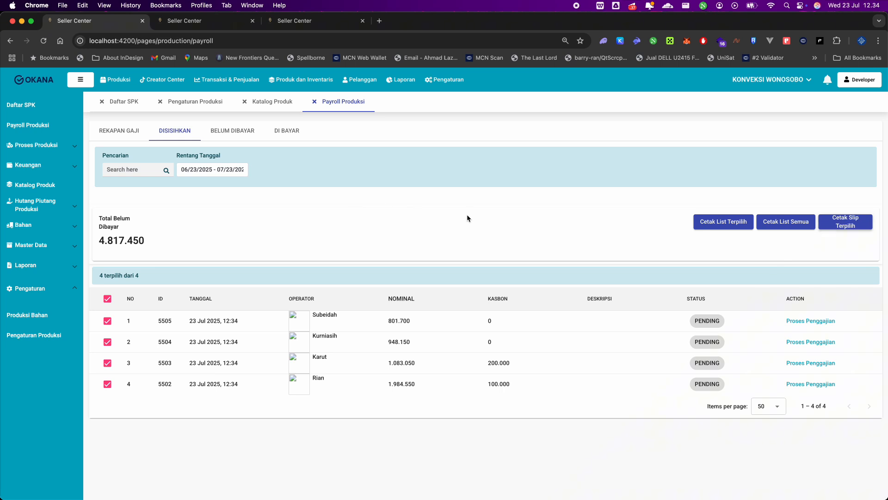
# - Deselect all payrolls and, in the first listed operator's Proses Penggajian, keep Pembayaran Hutang at 0 and set Simpan Ke Dompet to 100.000
pyautogui.click(107, 300)
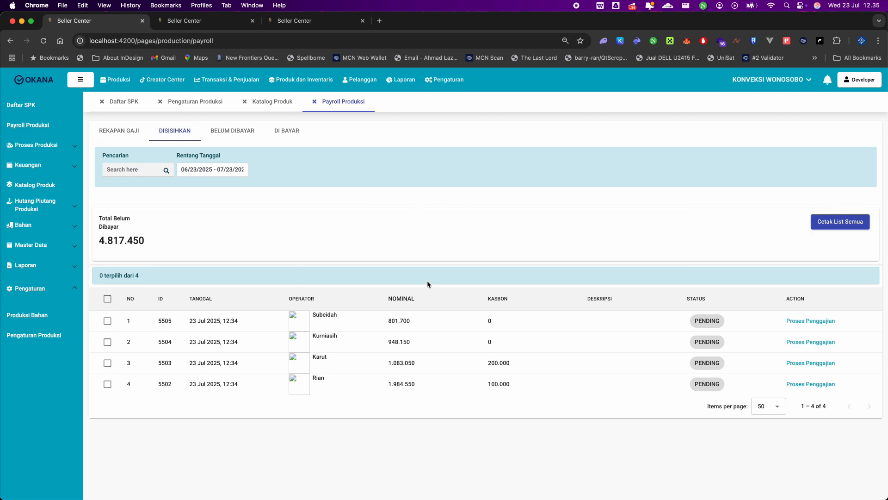
pyautogui.click(812, 323)
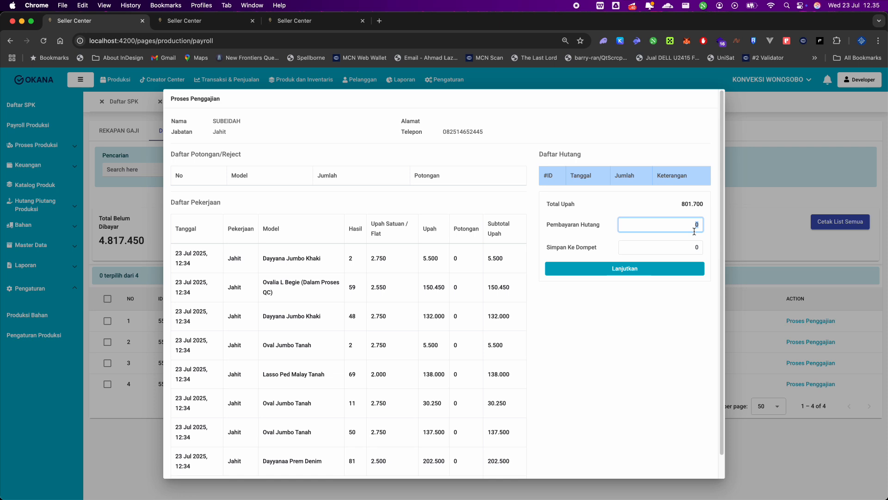
pyautogui.click(686, 207)
pyautogui.click(696, 224)
pyautogui.click(686, 210)
pyautogui.click(698, 250)
pyautogui.click(706, 239)
pyautogui.click(700, 253)
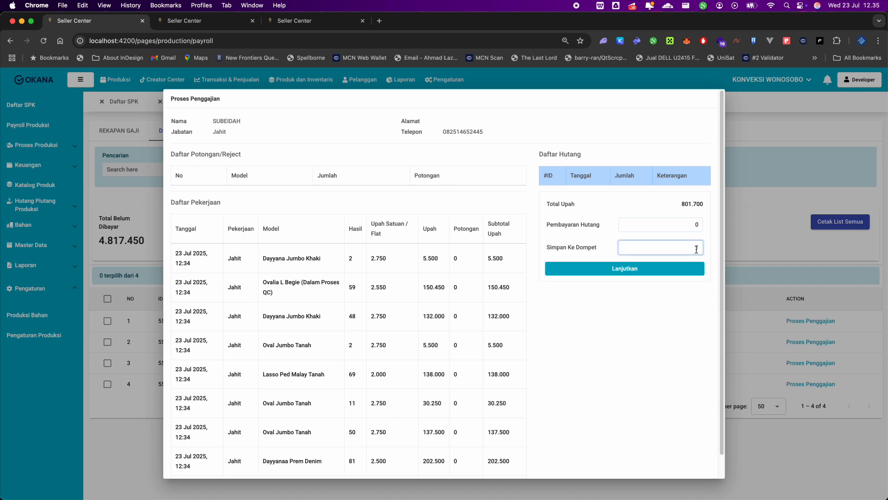
pyautogui.write('100.000')
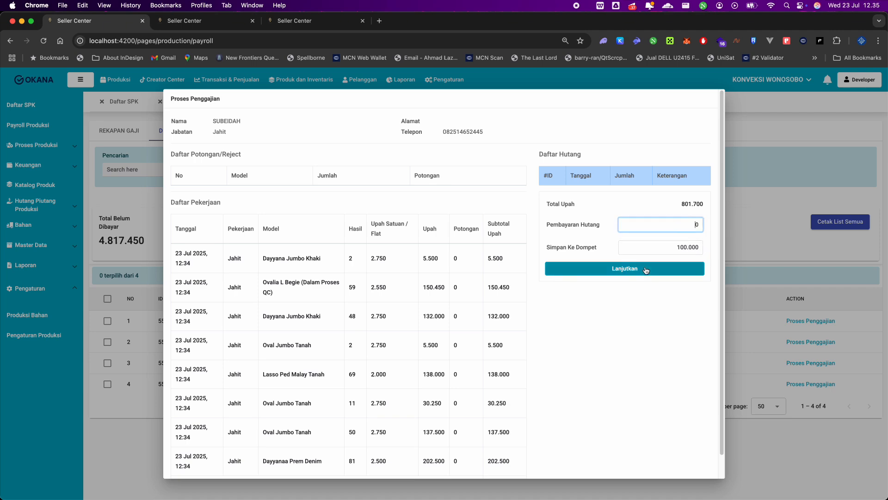
# - Submit the first listed operator's payroll, review the generated wage slip, and close it
pyautogui.click(625, 268)
pyautogui.scroll(-3, 357, 301)
pyautogui.scroll(3, 357, 301)
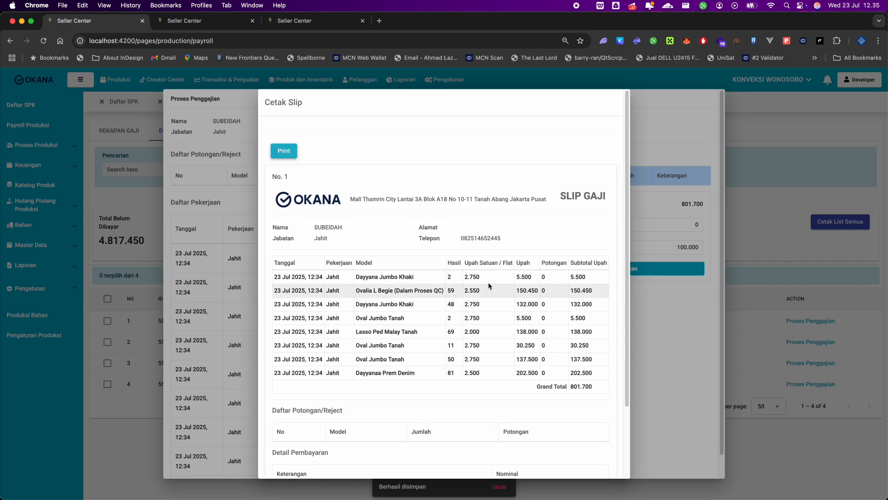
pyautogui.click(646, 306)
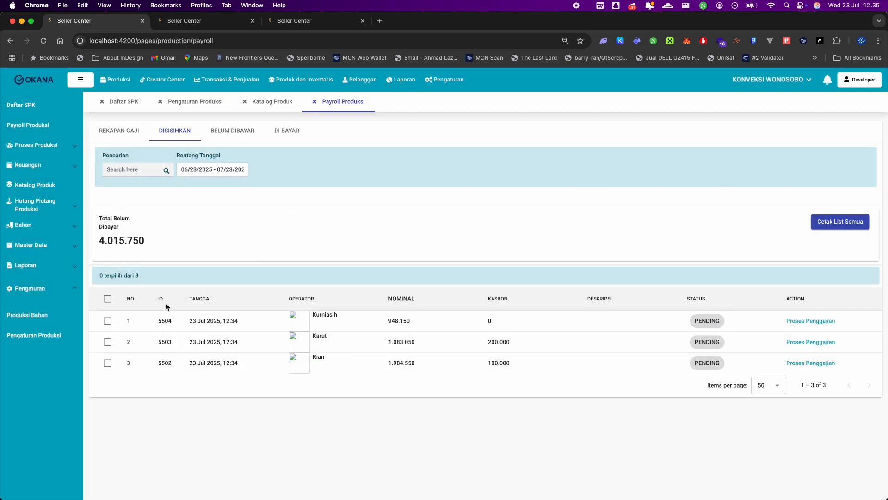
# - In Belum Dibayar, generate the pending payroll's wage slip, examine its Simpan ke dompet and Tarik tunai lines, and return to the payroll page
pyautogui.click(230, 132)
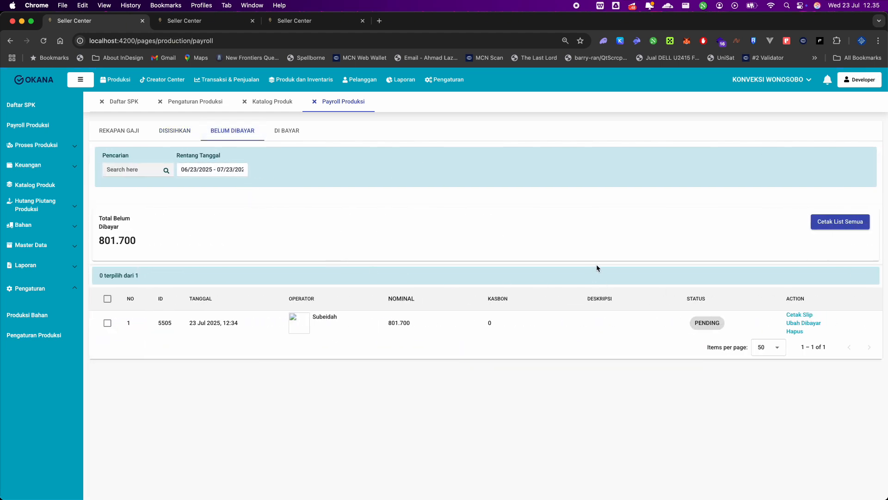
pyautogui.click(804, 317)
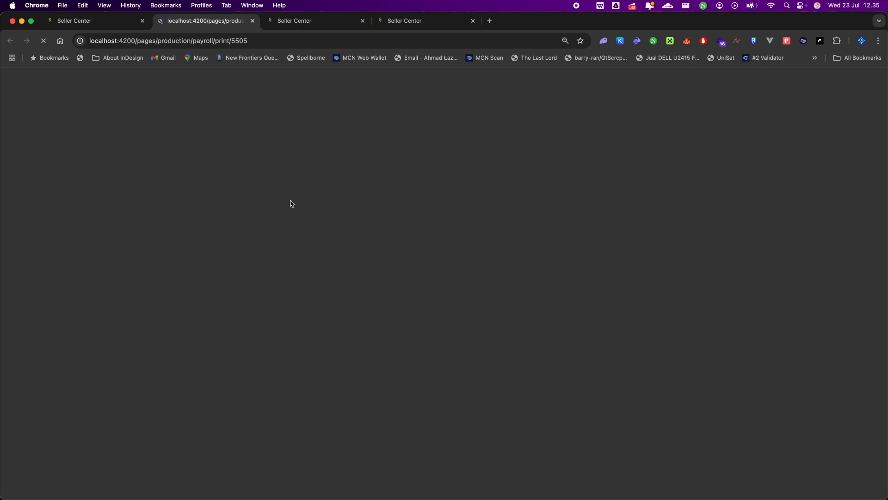
pyautogui.scroll(-1, 115, 315)
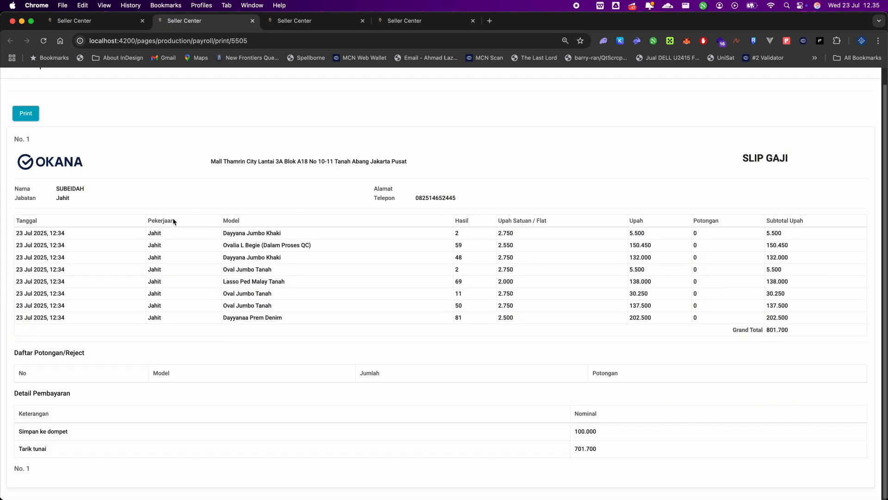
pyautogui.moveTo(18, 431); pyautogui.dragTo(551, 441)
pyautogui.click(69, 439)
pyautogui.moveTo(17, 452); pyautogui.dragTo(595, 450)
pyautogui.click(623, 423)
pyautogui.click(123, 22)
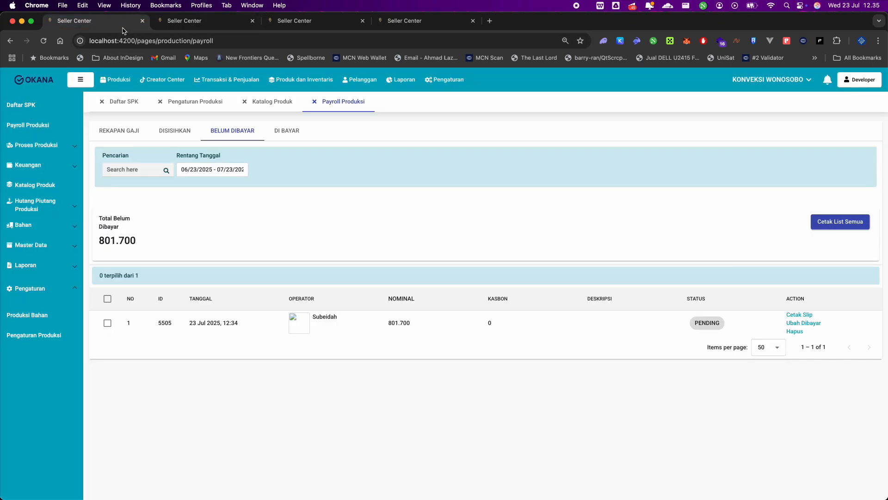
# - Mark the pending payroll as paid with Keterangan "-", no payment proof and Potong Kas disabled, and confirm the payment
pyautogui.click(820, 327)
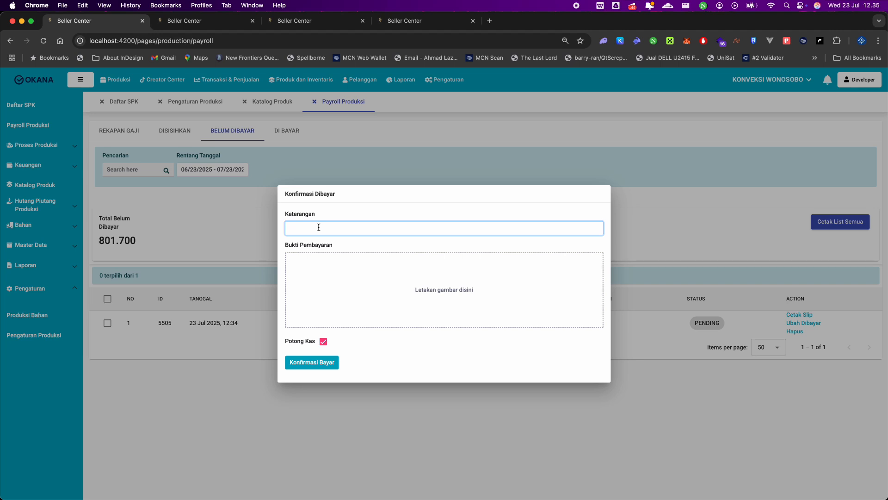
pyautogui.write('-')
pyautogui.click(342, 248)
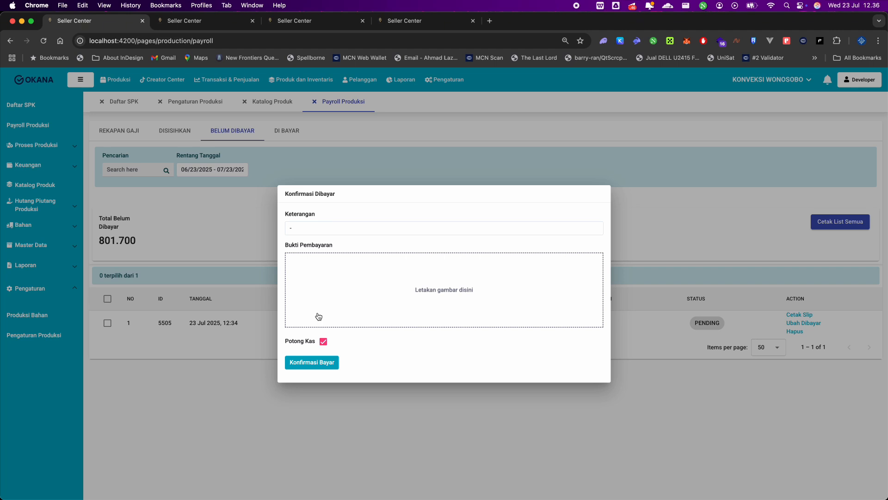
pyautogui.click(325, 341)
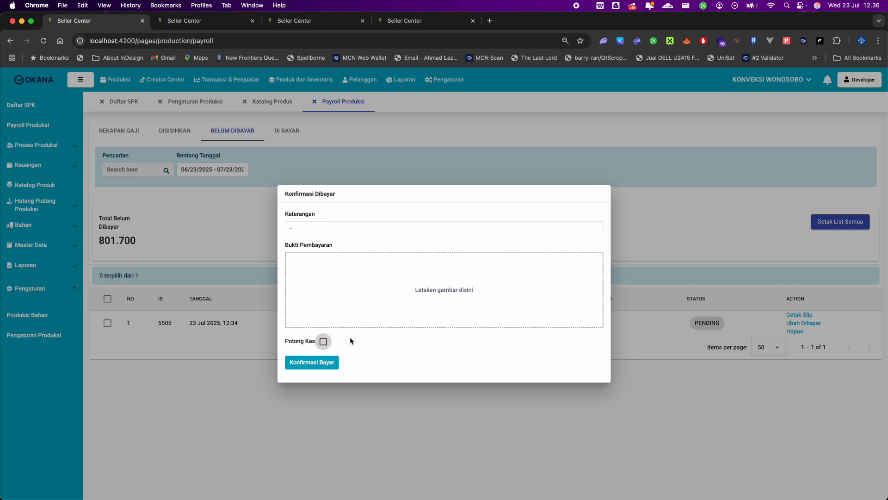
pyautogui.click(324, 366)
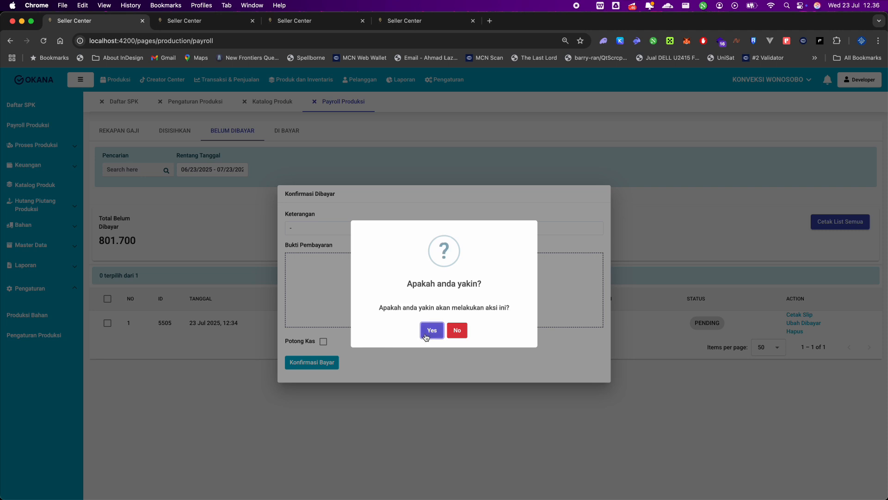
pyautogui.click(428, 333)
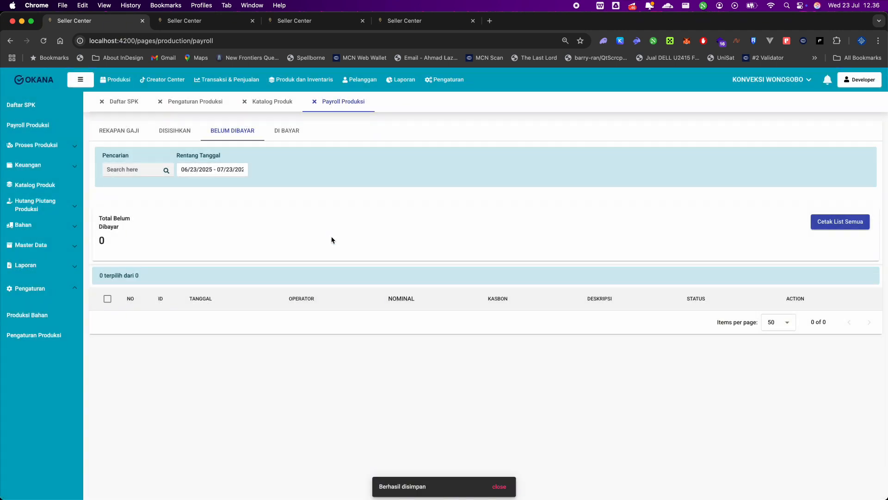
# - View the list of paid payrolls in Di Bayar and return to Belum Dibayar
pyautogui.click(285, 135)
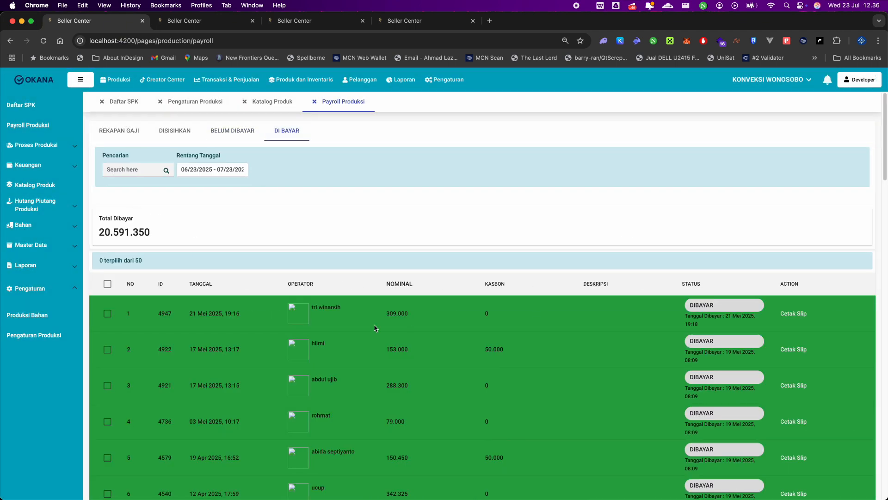
pyautogui.click(231, 134)
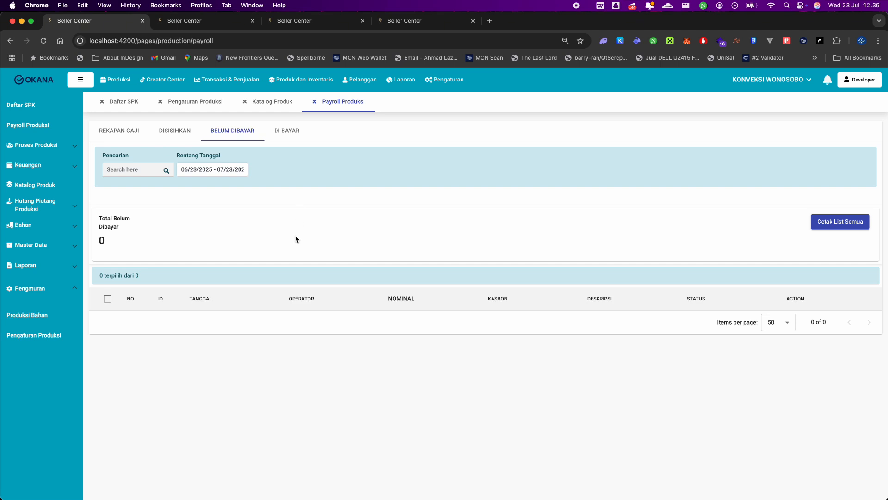
pyautogui.press('super+shift+5')
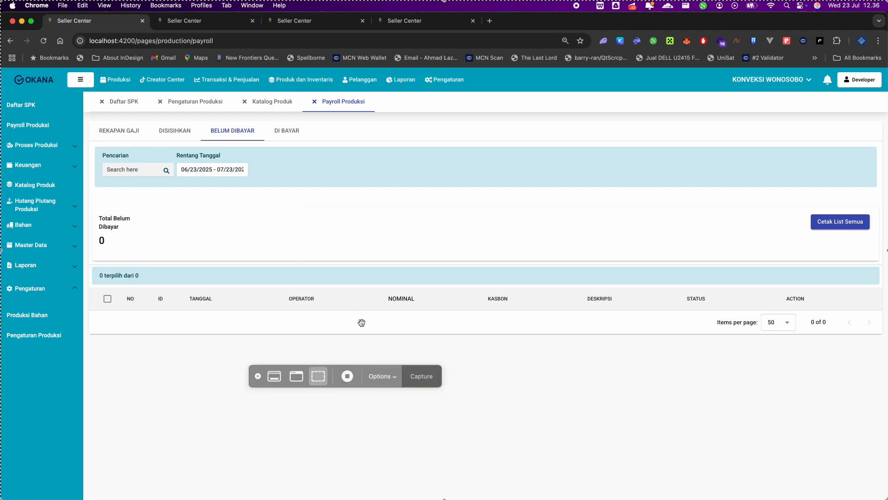